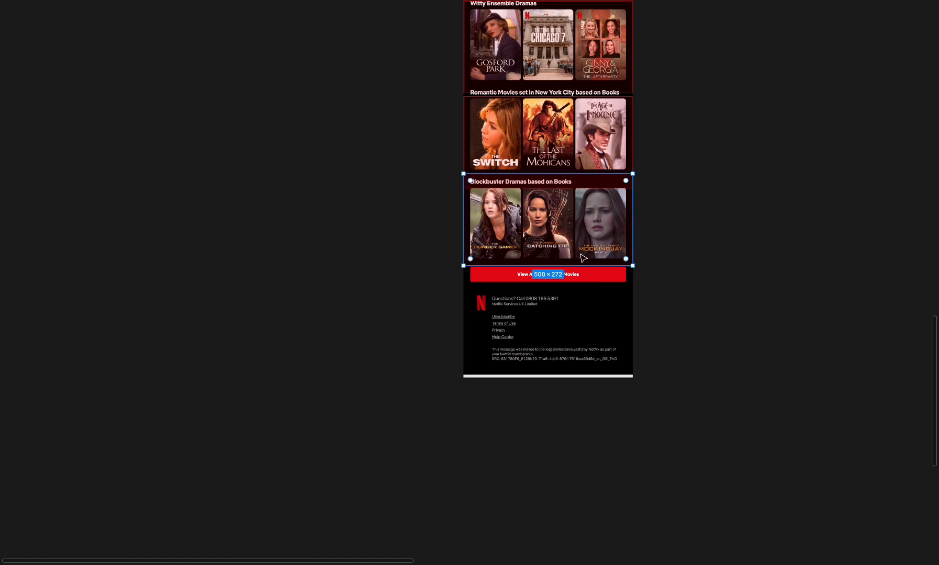
Step: Duplicate the red overlay rectangle onto the button and footer area below the Blockbuster Dramas section and extend its lower edge over the footer
scroll(579, 253, "up", 5)
left_click_drag(591, 203, 593, 413)
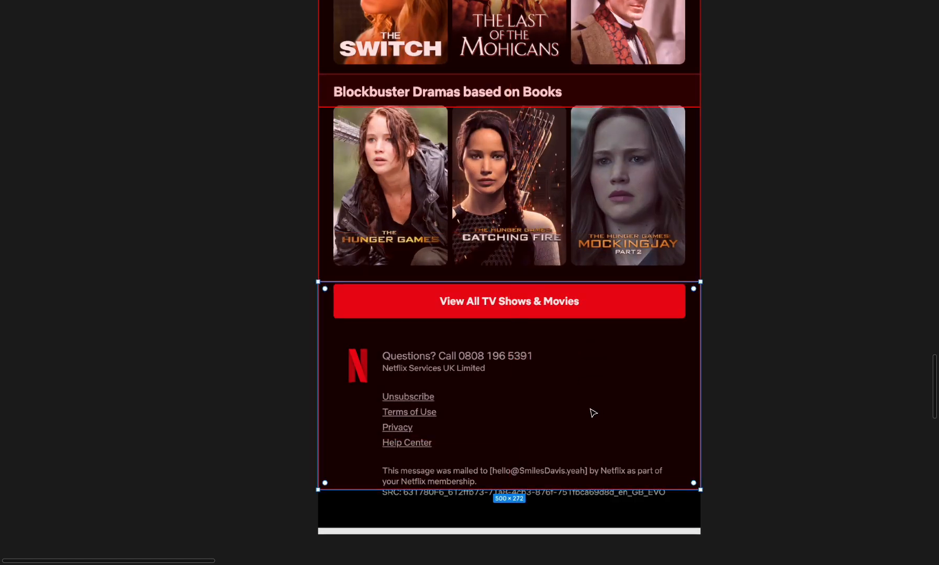
left_click_drag(588, 488, 599, 521)
key("super+minus")
scroll(601, 524, "up", 10)
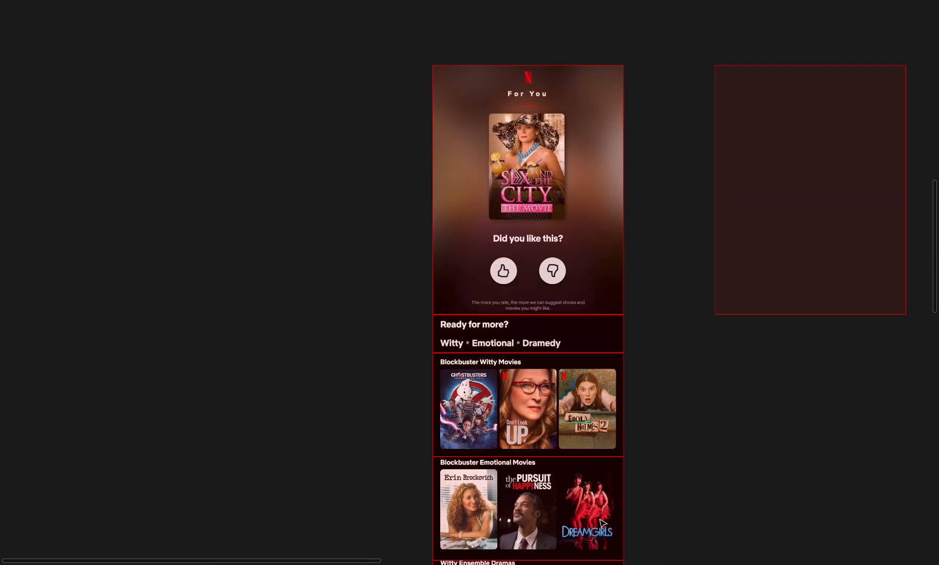
Step: Move the 500 × 653 red overlay off the email's hero section onto the empty canvas to its left
left_click(541, 264)
scroll(541, 264, "down", 3)
left_click_drag(487, 267, 364, 285)
scroll(565, 244, "down", 3)
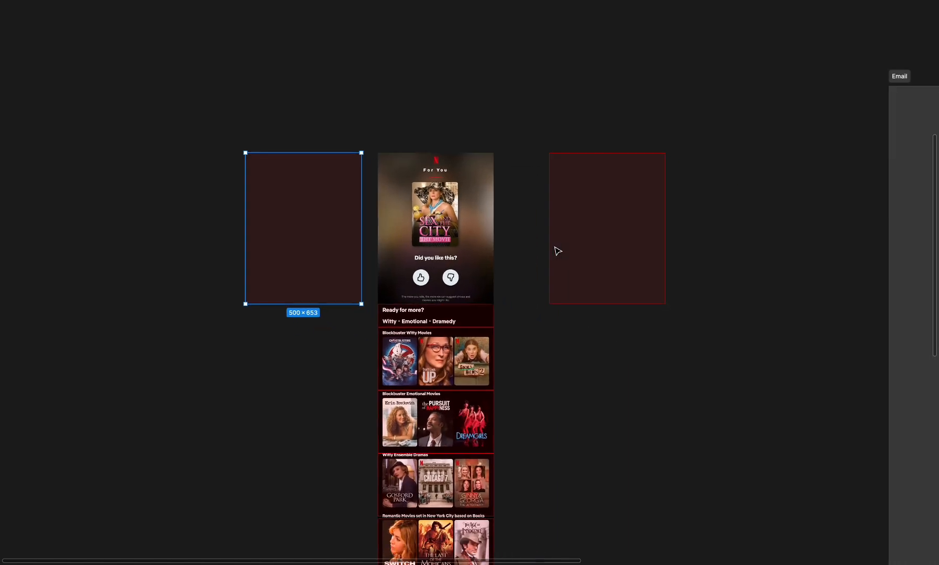
Step: Examine the finished email in the Email frame and compare it with the separate elements in the Assets frame
scroll(478, 236, "up", 2)
scroll(445, 201, "down", 2)
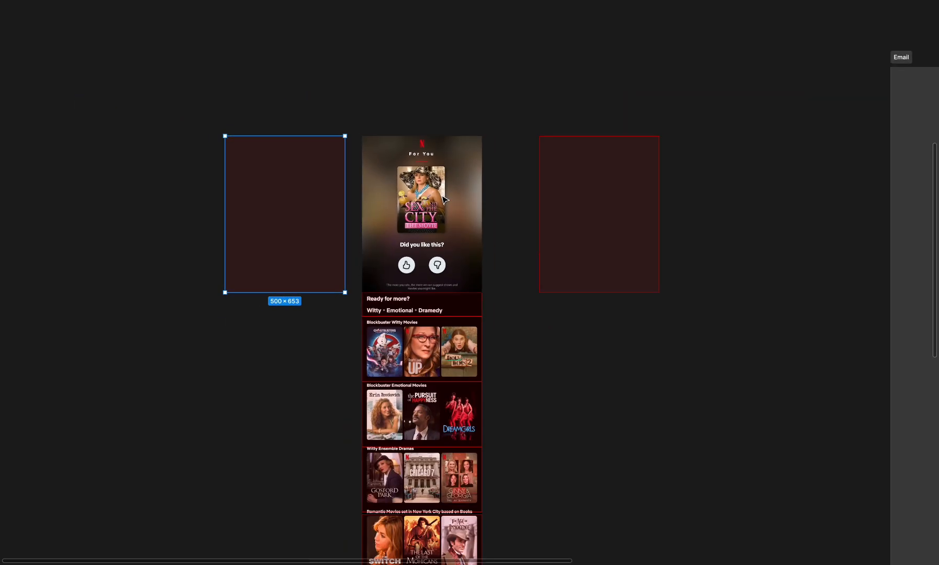
scroll(442, 199, "right", 8)
scroll(442, 199, "right", 8)
scroll(442, 199, "down", 3)
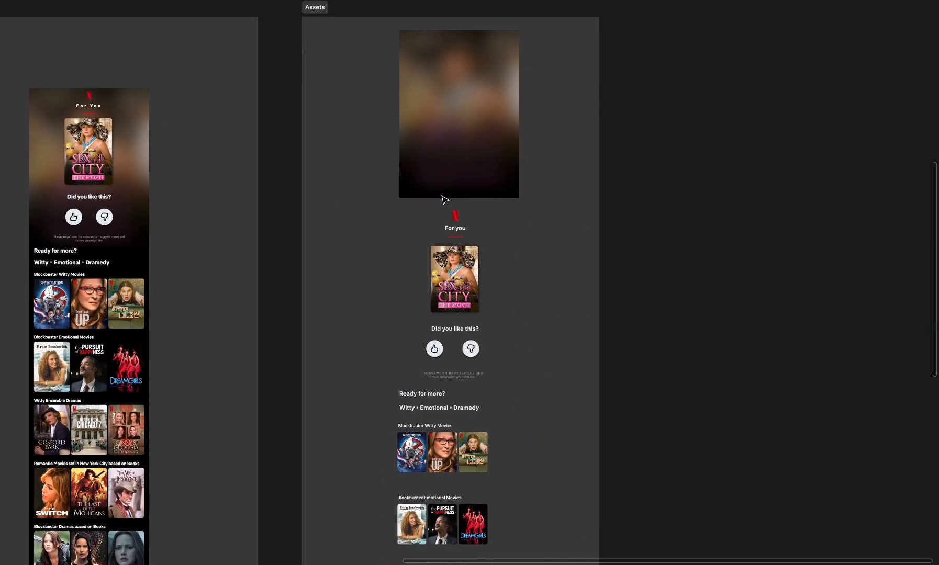
scroll(444, 199, "left", 2)
left_click(181, 246)
scroll(262, 252, "left", 3)
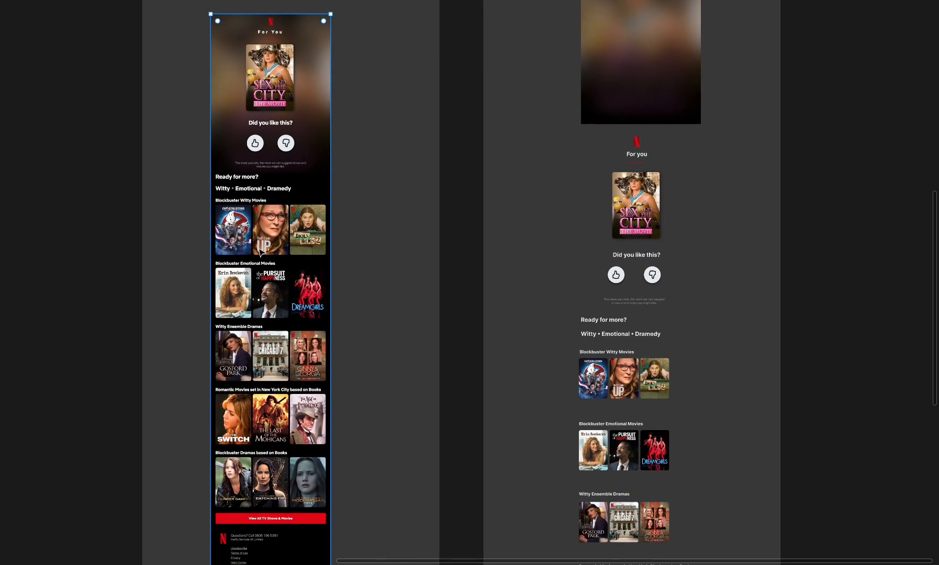
scroll(265, 269, "down", 2)
scroll(365, 273, "up", 2)
scroll(365, 272, "up", 2)
scroll(364, 272, "right", 6)
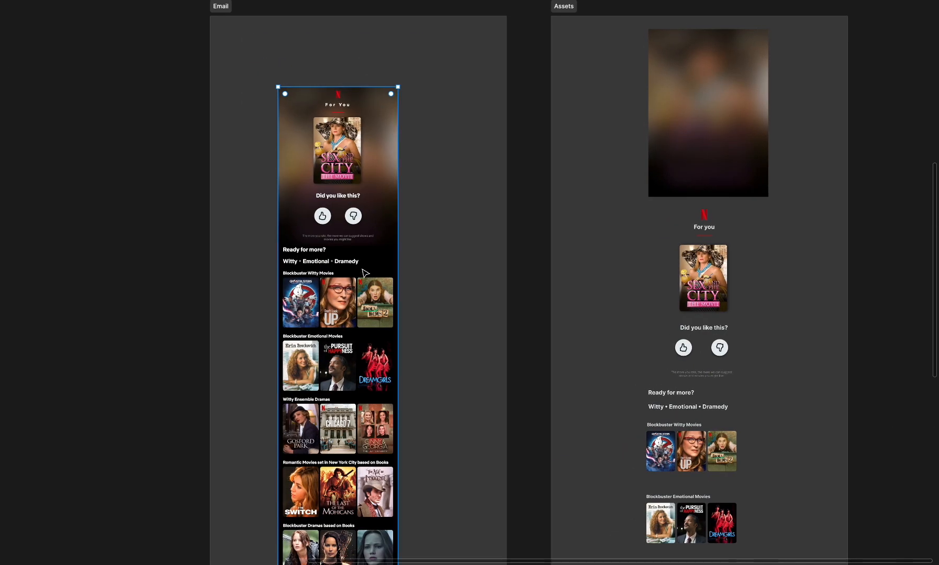
scroll(515, 248, "down", 5)
scroll(516, 248, "left", 2)
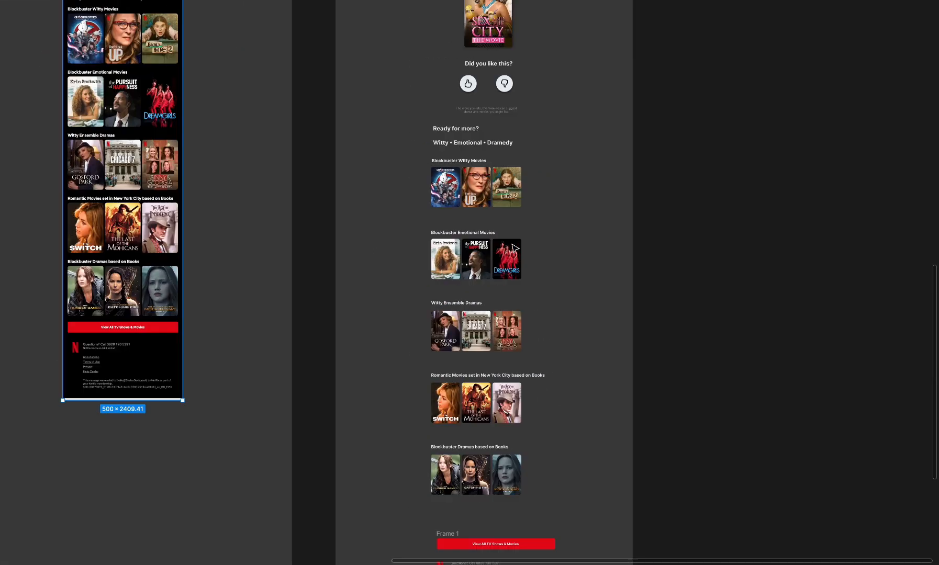
scroll(516, 249, "up", 5)
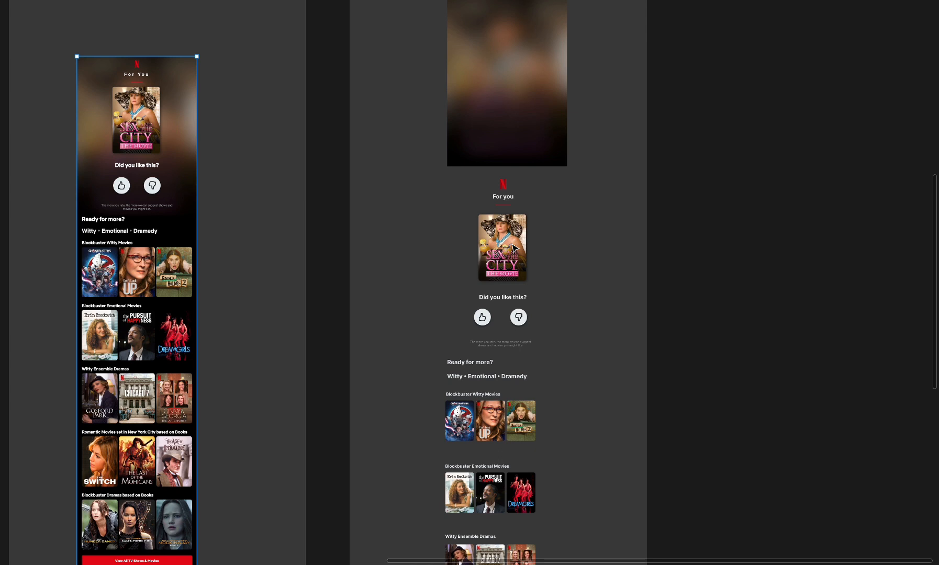
scroll(515, 248, "down", 3)
scroll(522, 185, "left", 6)
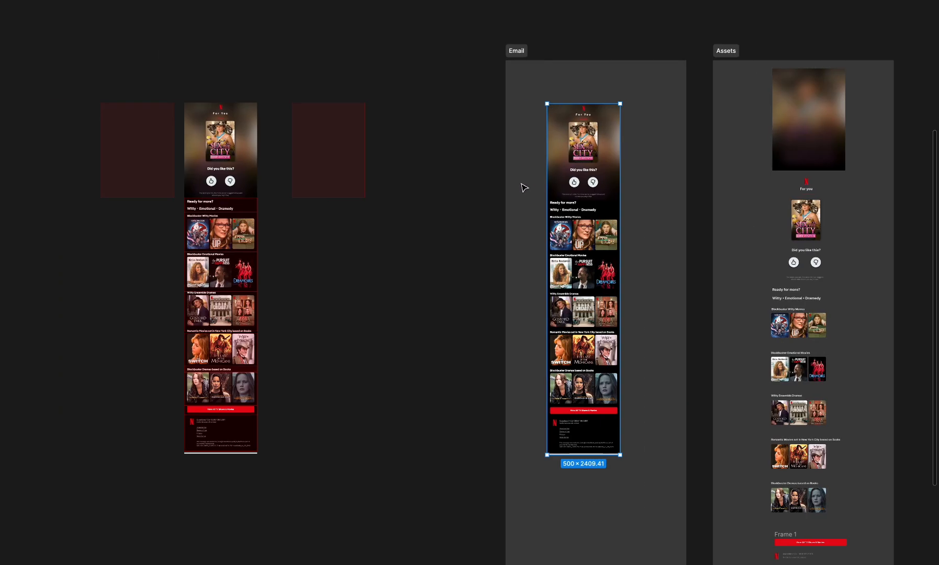
Step: Move the overlaid email copy together with all its red rectangles to the far right of the Assets frame
scroll(522, 186, "down", 3)
left_click_drag(204, 381, 388, 79)
scroll(346, 186, "down", 3)
left_click_drag(346, 186, 792, 162)
scroll(595, 208, "up", 3)
scroll(594, 204, "right", 1)
left_click_drag(787, 203, 780, 245)
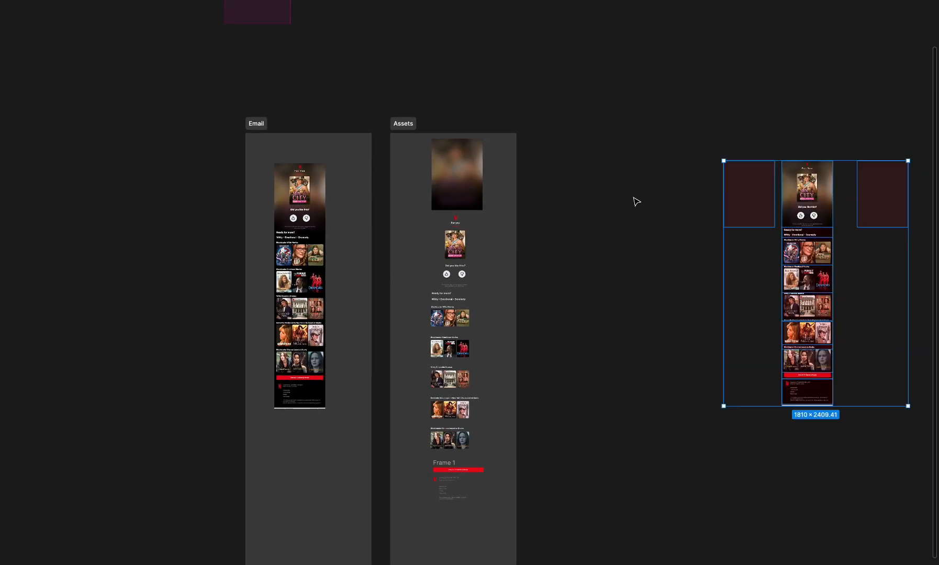
Step: Draw a tall frame about 1959 high beside the Assets frame, set its width to 500 and align its top with the Assets frame
mouse_move(542, 172)
left_mouse_down()
mouse_move(623, 322)
mouse_move(604, 231)
left_mouse_up()
key("Delete")
mouse_move(552, 151)
left_mouse_down()
mouse_move(617, 299)
mouse_move(626, 349)
left_mouse_up()
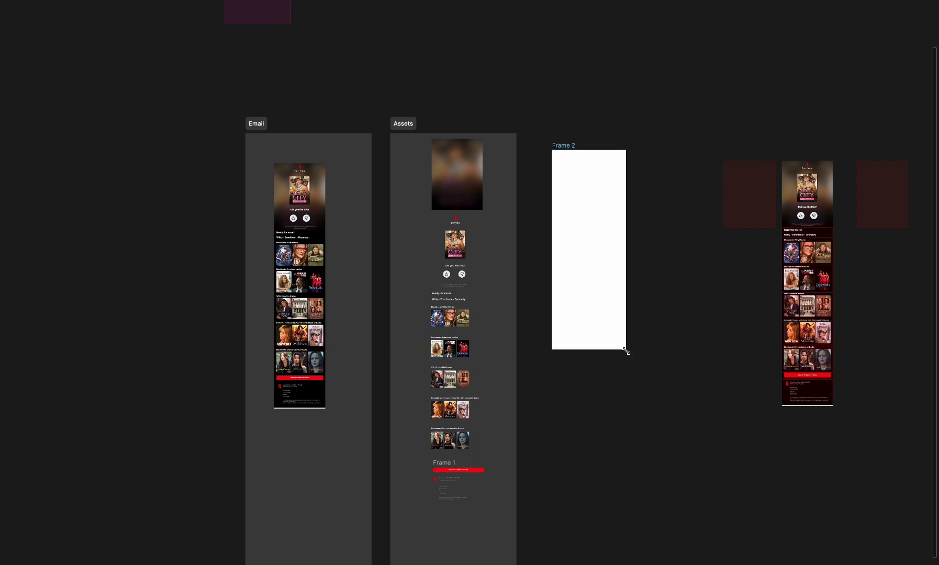
key("super+backslash")
left_click(847, 121)
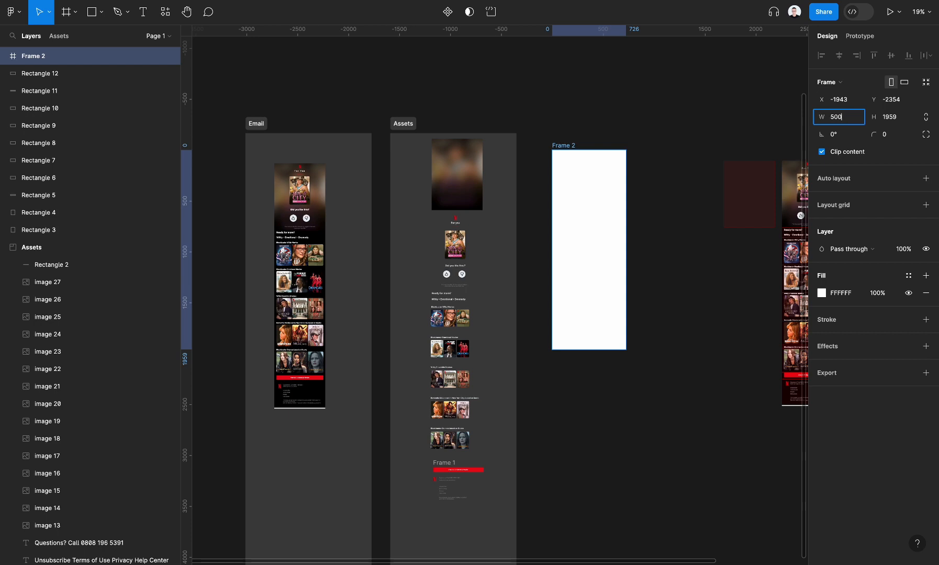
type("500")
key("Return")
left_click_drag(582, 219, 585, 209)
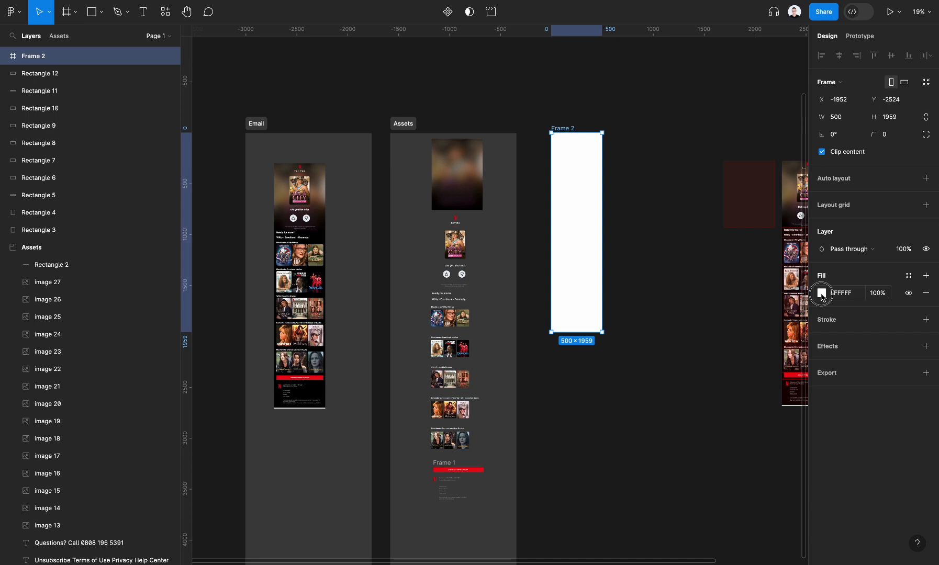
Step: Change the tall frame's fill to black (000000) and shift the frame farther right of the Assets frame
left_click(822, 294)
left_click_drag(711, 390, 680, 422)
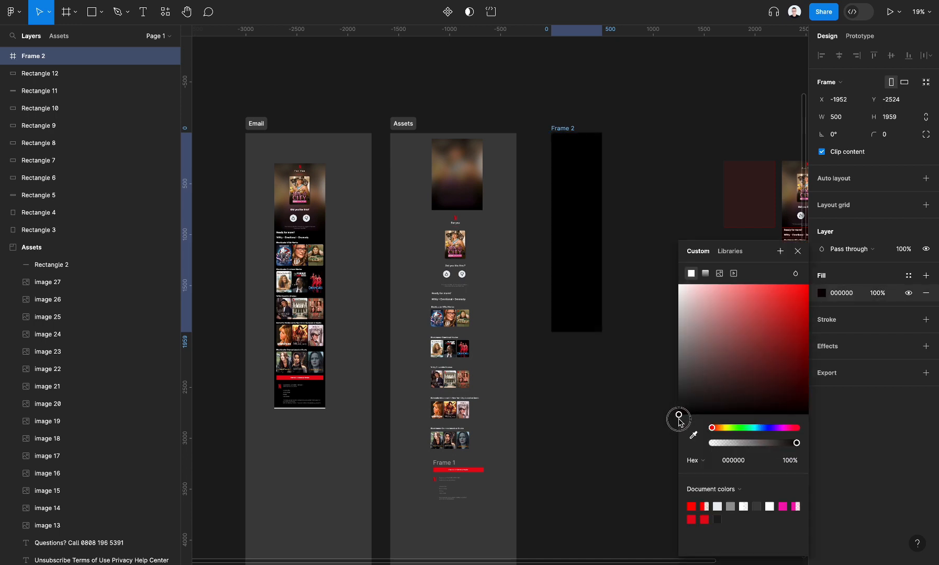
left_click(795, 252)
left_click(656, 149)
left_click_drag(576, 167, 656, 180)
scroll(656, 179, "up", 3)
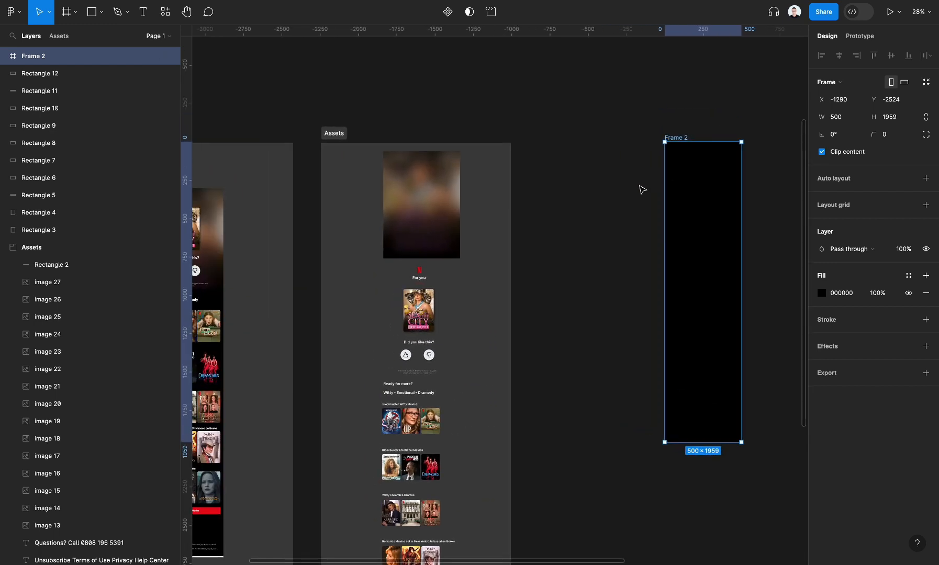
Step: Draw a second frame about 418 × 532 between the Assets frame and the black frame
key("f")
left_click_drag(576, 149, 640, 230)
scroll(589, 222, "down", 2)
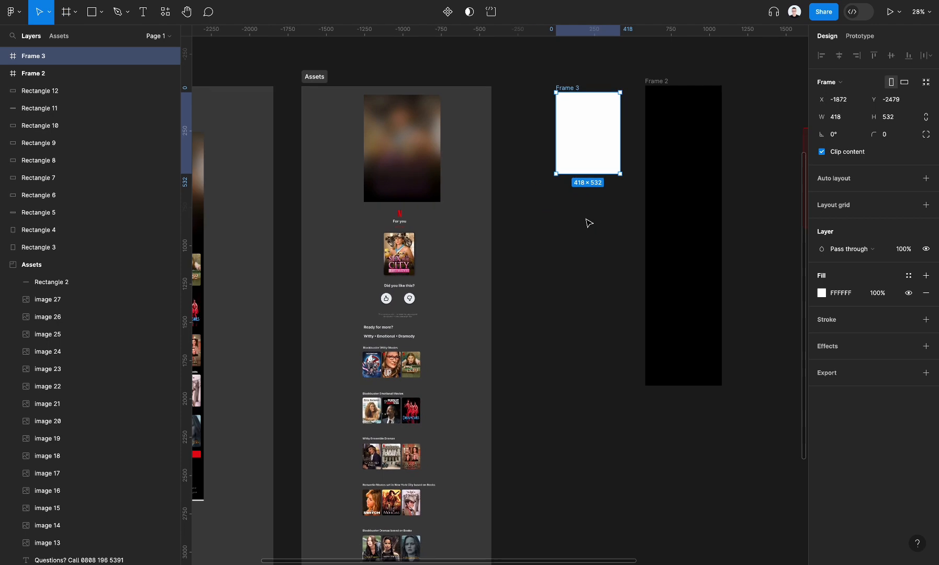
Step: Check the Background image's size, then increase the white frame's height to about 706 and align its top with the black frame
scroll(470, 215, "left", 5)
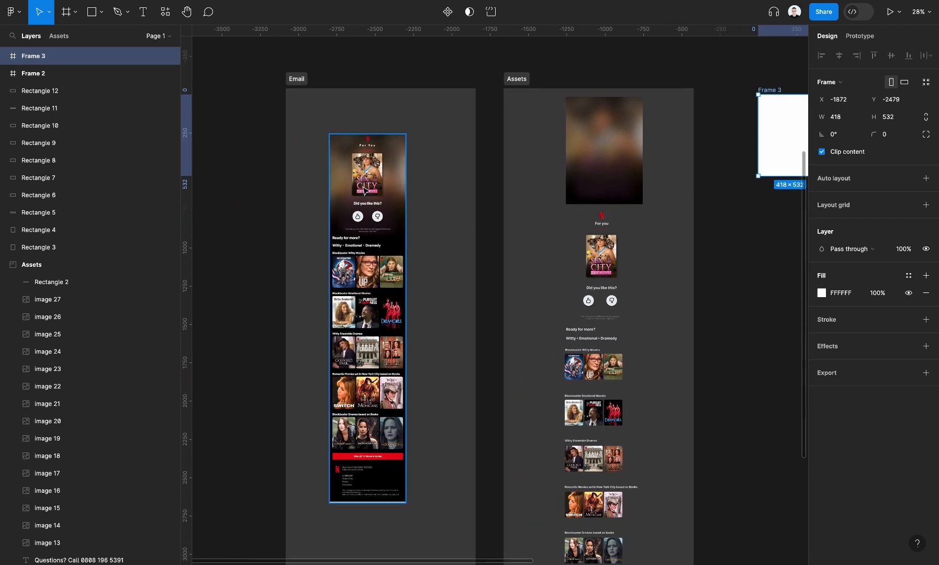
scroll(378, 199, "right", 5)
left_click(425, 184)
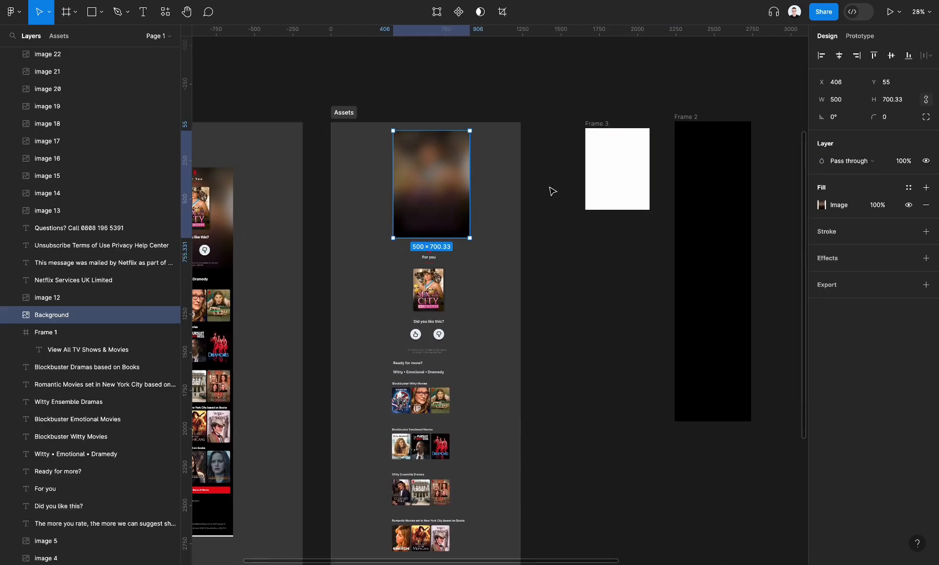
scroll(555, 194, "right", 3)
scroll(555, 194, "up", 2)
left_click(570, 205)
left_click_drag(541, 252, 542, 281)
scroll(541, 281, "up", 3)
left_click_drag(549, 236, 549, 225)
Step: Set the white frame's width to 500, shift it slightly left and extend its height to about 728
left_click(842, 121)
type("500")
key("Return")
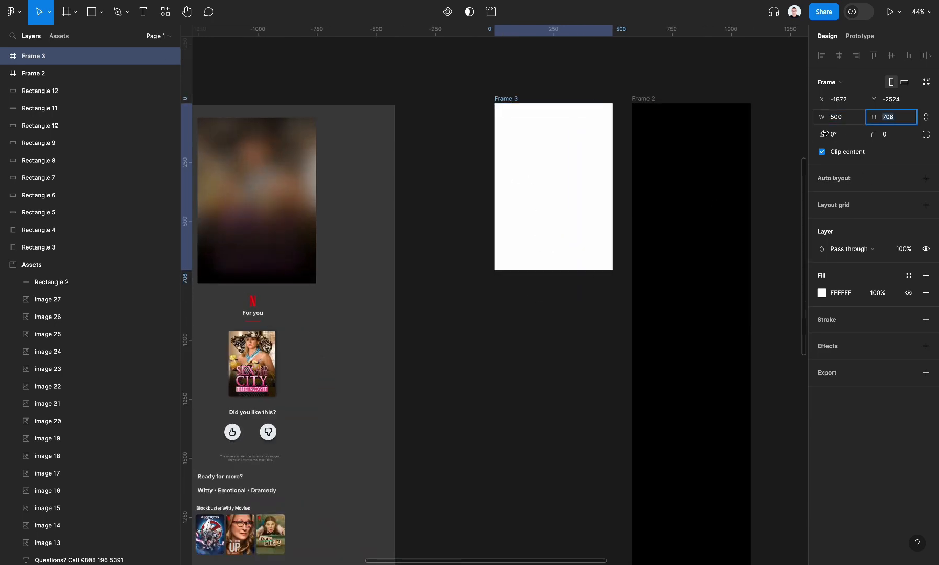
left_click_drag(555, 182, 543, 183)
left_click_drag(561, 270, 561, 276)
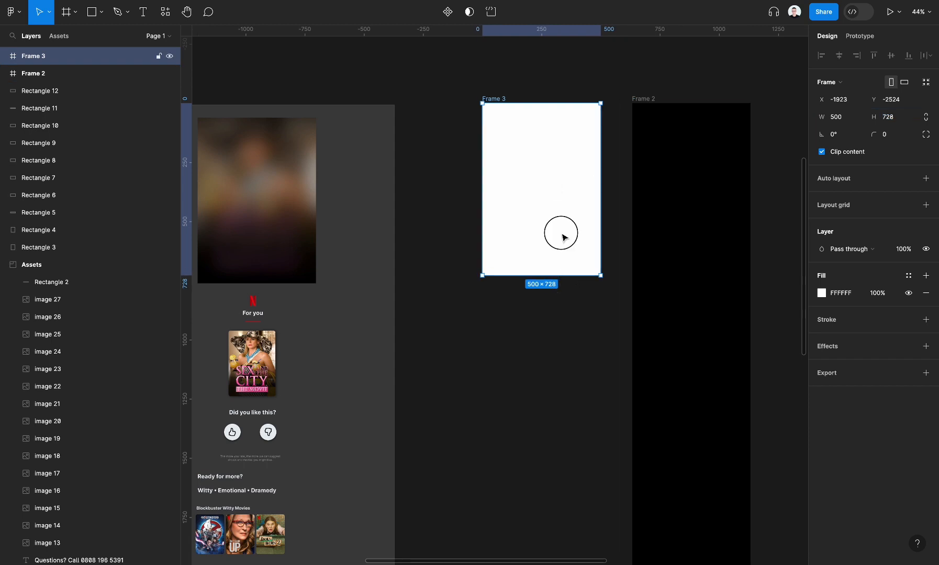
Step: Copy the image fill from the Background asset and paste it onto the white frame
left_click(297, 226)
scroll(263, 218, "left", 3)
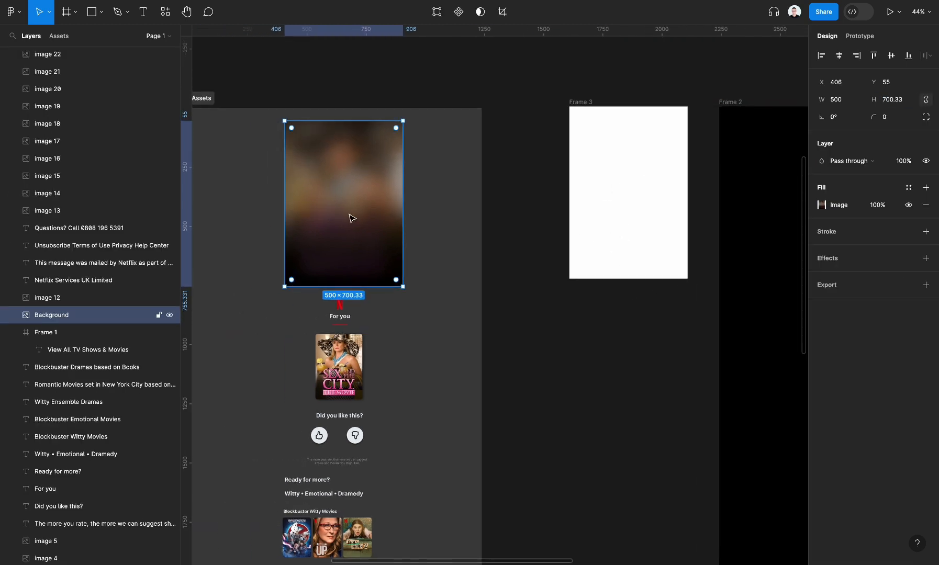
scroll(375, 213, "left", 2)
scroll(375, 213, "down", 1)
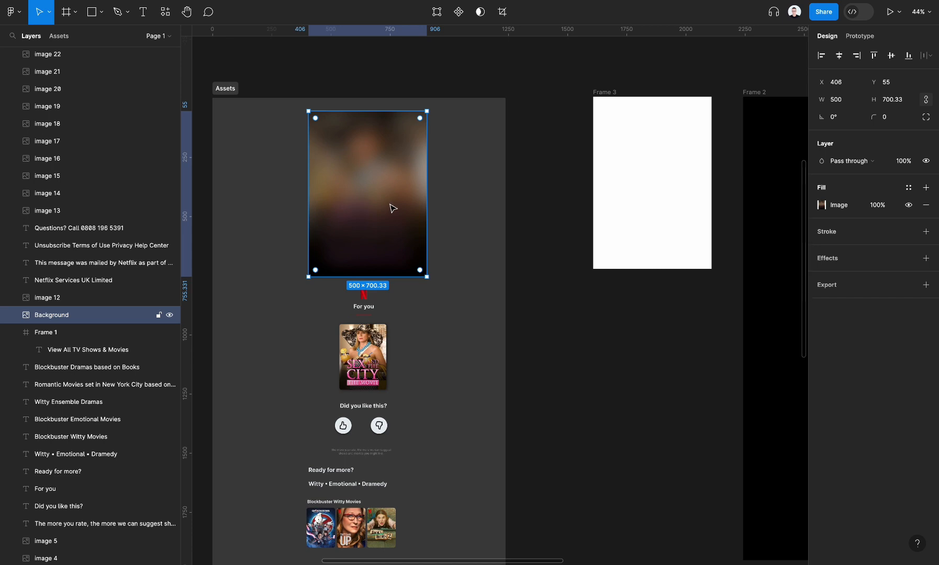
left_click(641, 186)
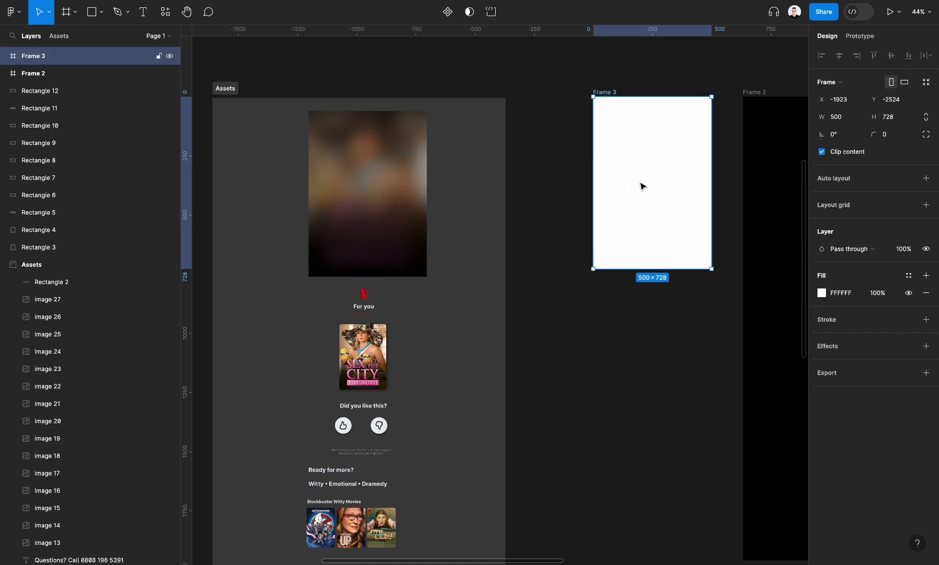
left_click(401, 209)
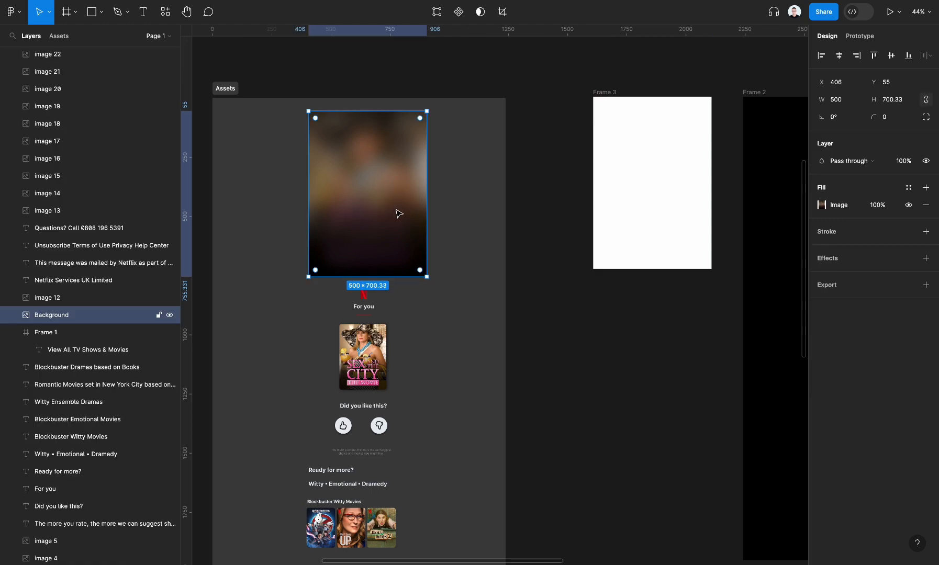
left_click(814, 208)
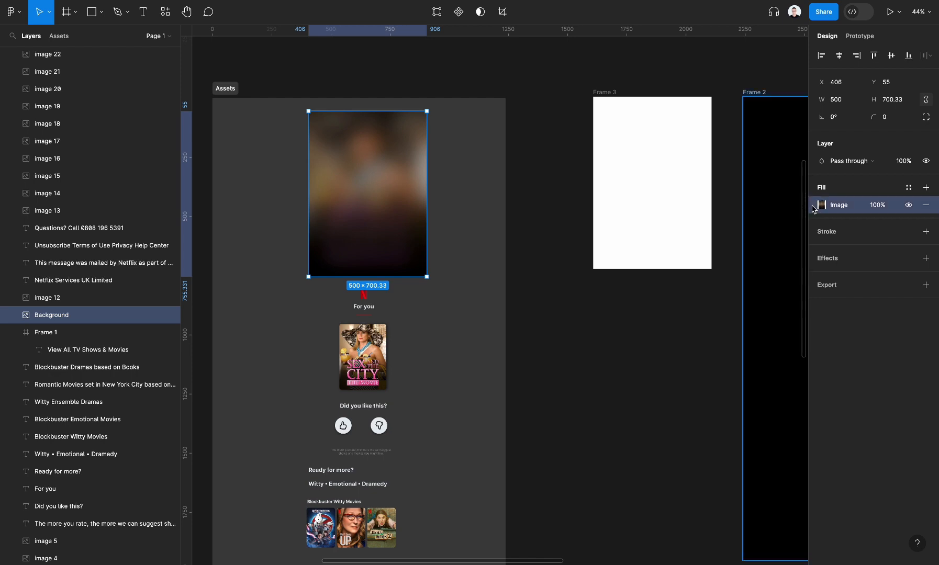
left_click(645, 162)
left_click_drag(670, 167, 653, 170)
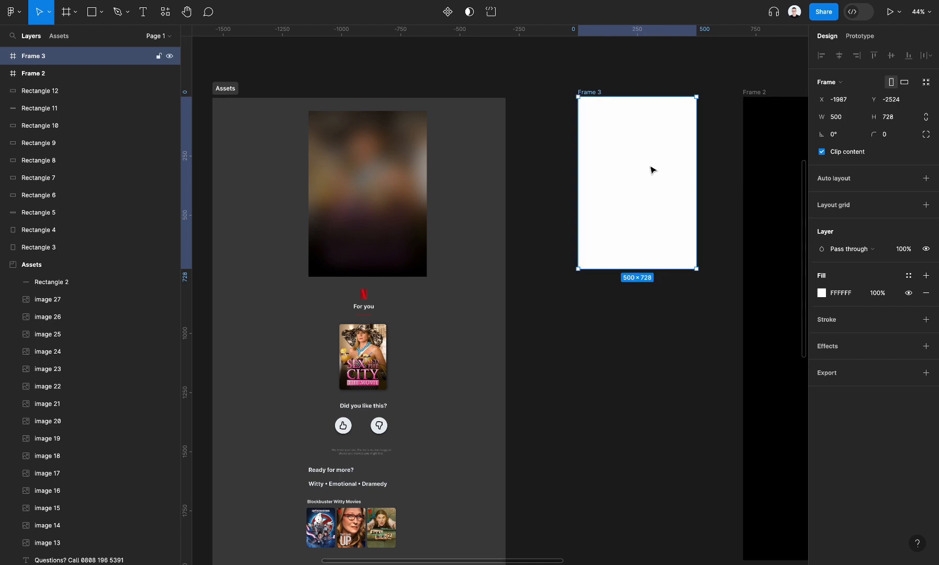
key("ctrl+v")
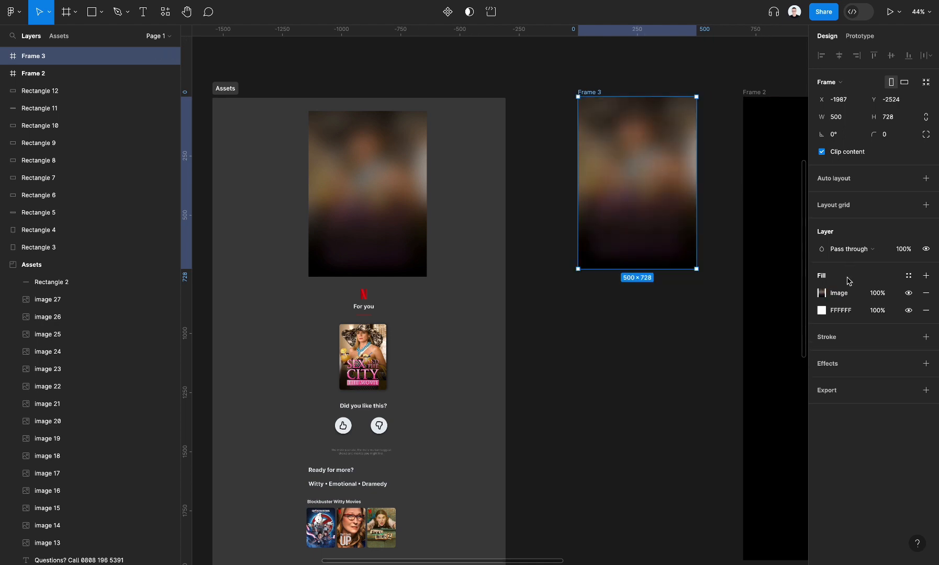
Step: Remove the white FFFFFF fill from Frame 3 and move the frame a little to the left
left_click(927, 311)
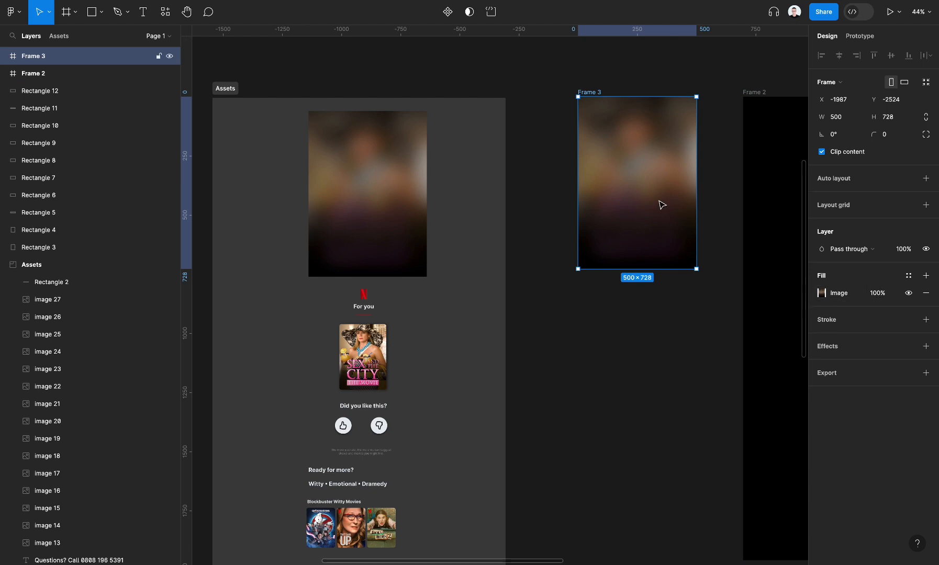
left_click_drag(627, 206, 623, 206)
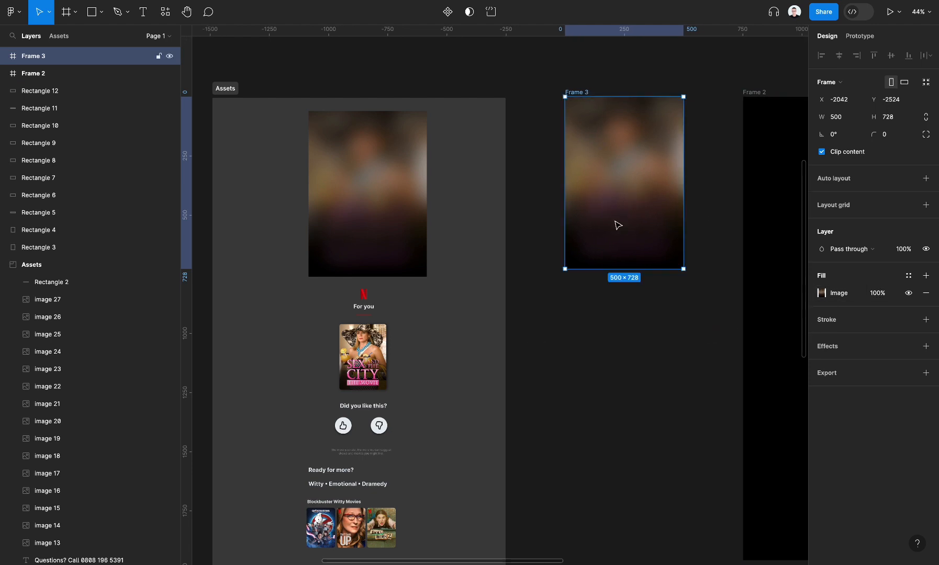
left_click(569, 368)
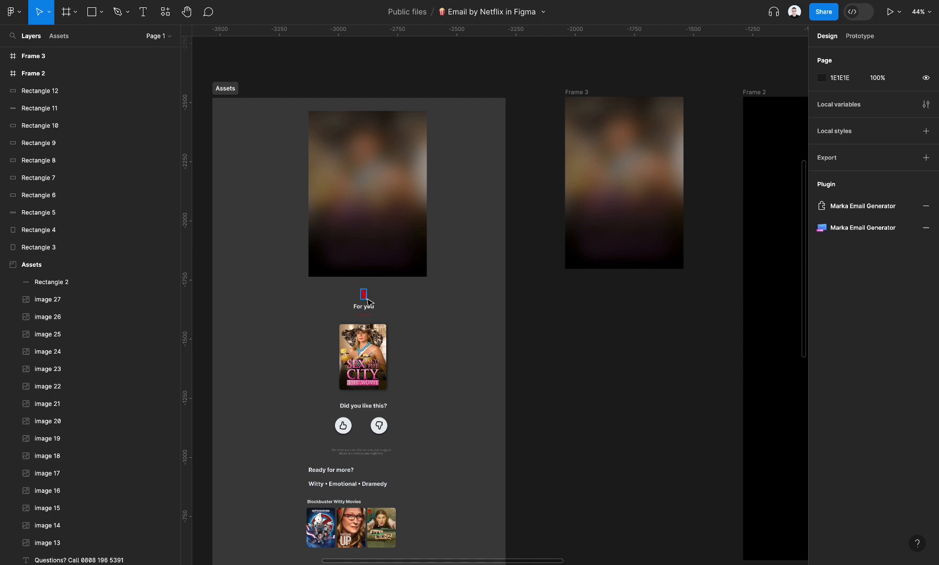
Step: Move the Netflix logo, the "For you" text and the red line from the Assets frame to the top centre of Frame 3
scroll(368, 302, "left", 10)
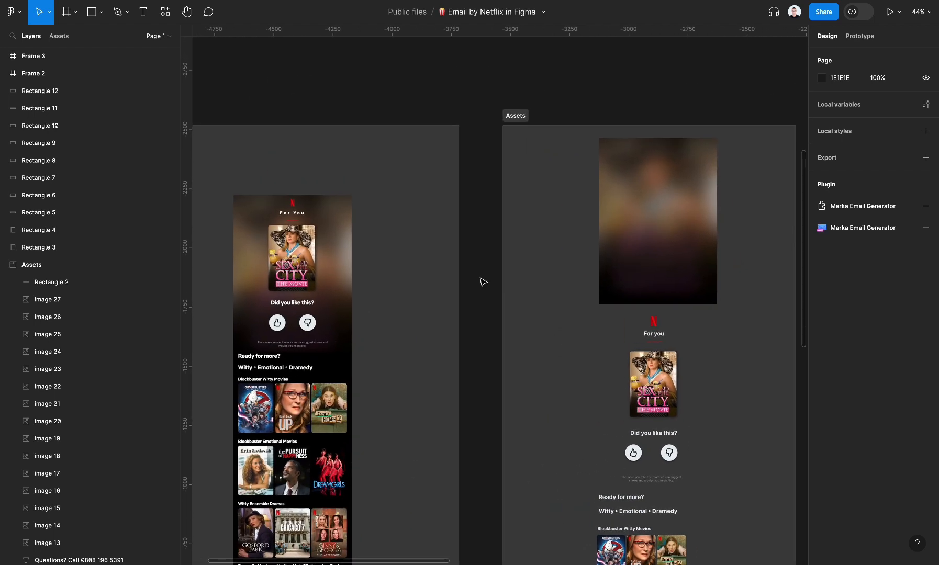
scroll(483, 283, "right", 5)
left_click_drag(330, 320, 591, 138)
scroll(333, 340, "up", 5)
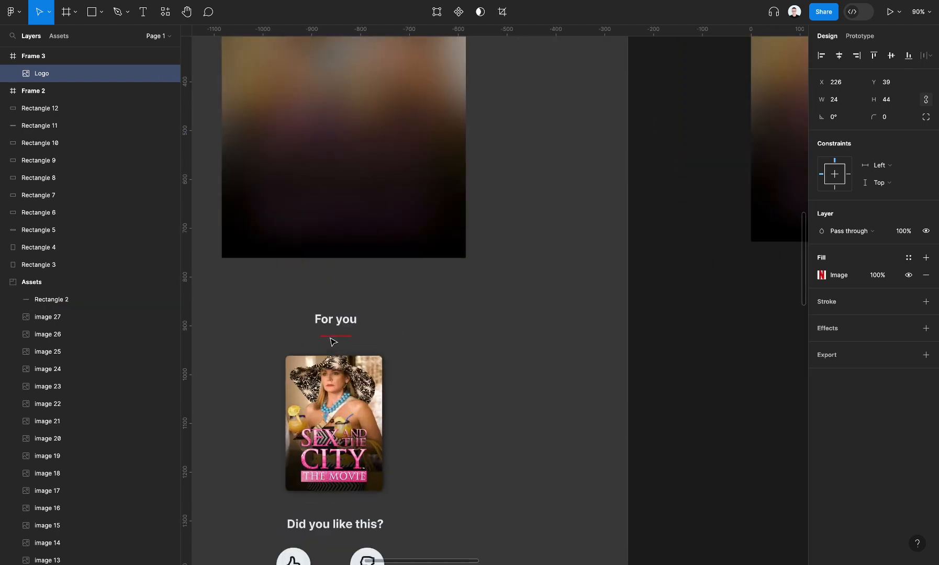
left_click(336, 321)
scroll(335, 320, "down", 5)
left_click_drag(335, 320, 607, 135)
left_click_drag(328, 329, 604, 139)
Step: Move the Sex and the City poster from the Assets frame into Frame 3, centred below the red line, and compare with the finished email
left_click_drag(331, 371, 601, 183)
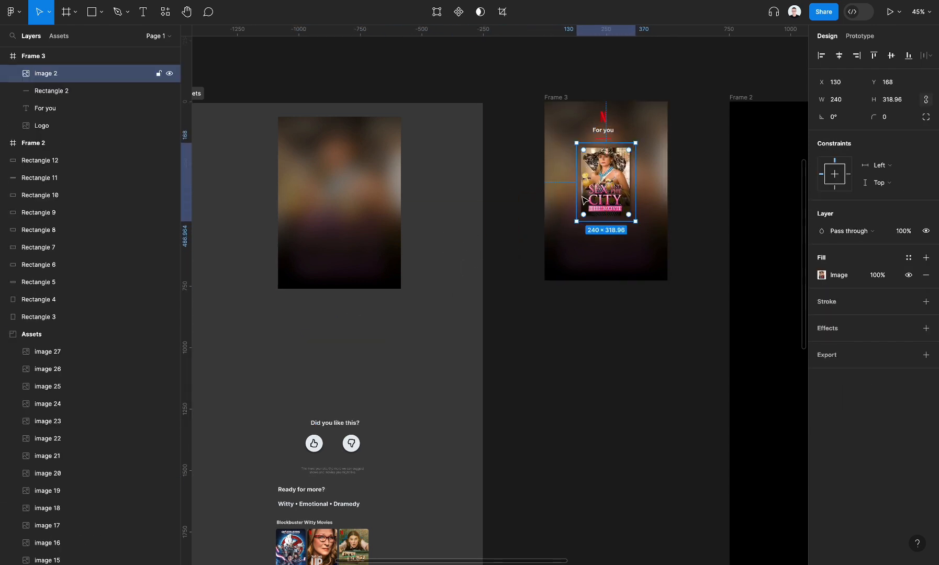
scroll(305, 420, "left", 10)
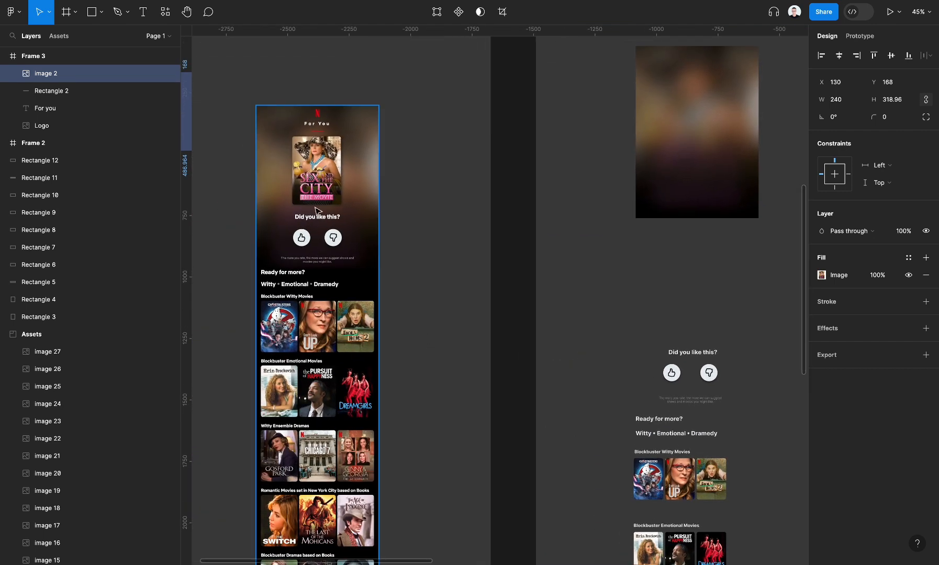
Step: Move the "Did you like this?" heading, both thumb icons and the rating caption from the Assets frame into Frame 3 below the poster
scroll(513, 370, "right", 5)
left_click_drag(458, 345, 774, 186)
scroll(773, 186, "up", 5)
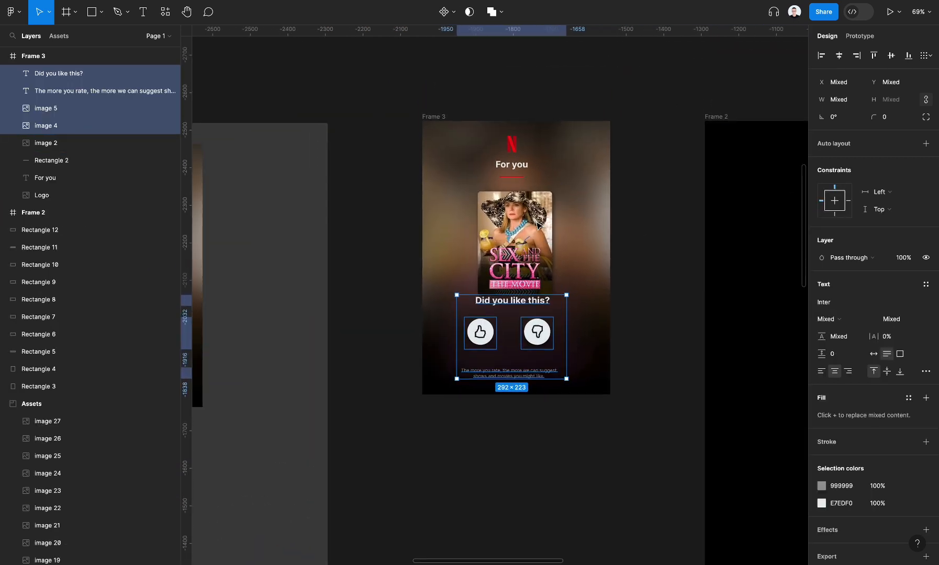
Step: Tighten the rating block in Frame 3 by lowering the heading slightly, bringing the thumb icons closer together and raising the caption
scroll(538, 224, "up", 3)
left_click(528, 336)
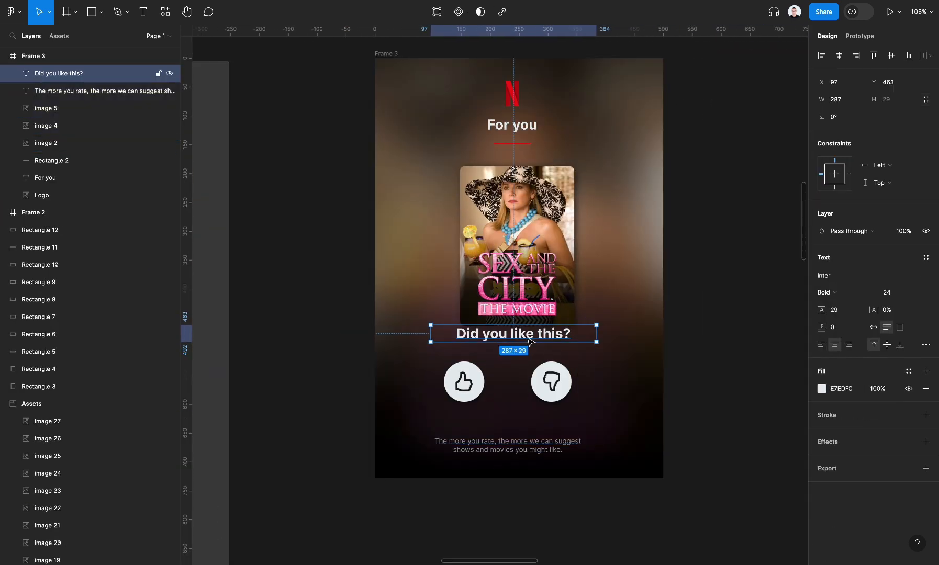
left_click_drag(524, 342, 522, 348)
left_click_drag(472, 388, 471, 404)
left_click_drag(563, 384, 543, 401)
left_click_drag(462, 401, 516, 392)
left_click(541, 401)
left_click(476, 401, "shift")
left_click(524, 344)
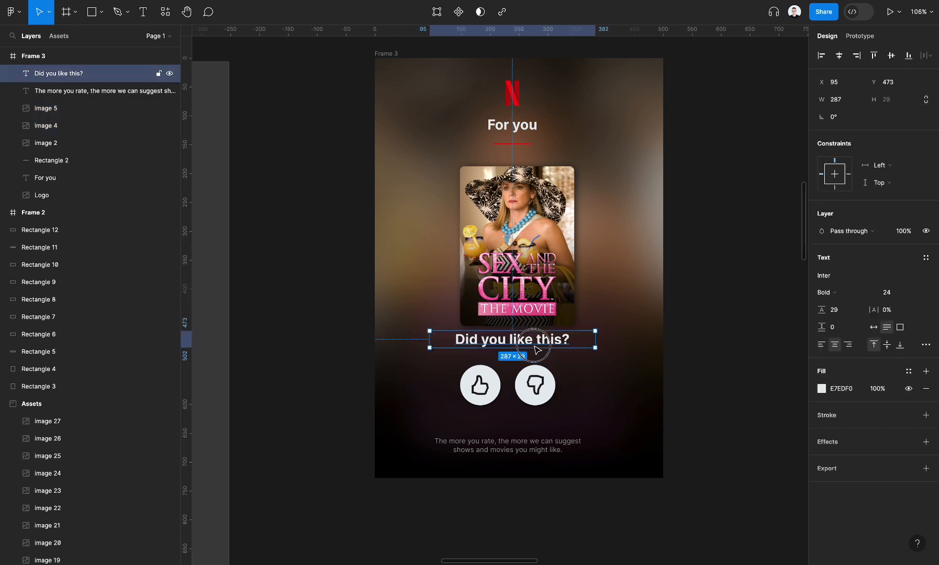
left_click_drag(522, 448, 522, 441)
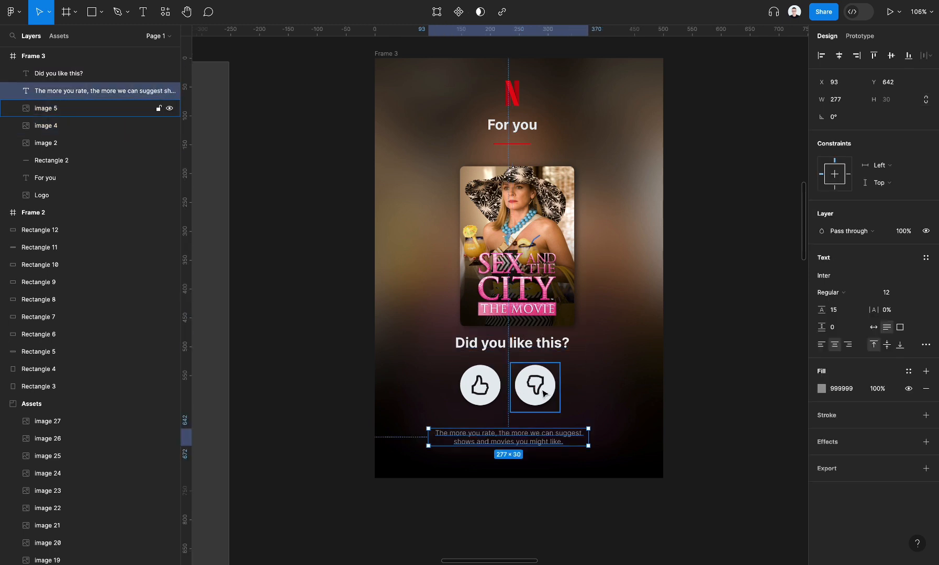
Step: Space the two thumb icons about 23 apart, wrap them in a horizontal auto layout and centre it below the heading
left_click(523, 396)
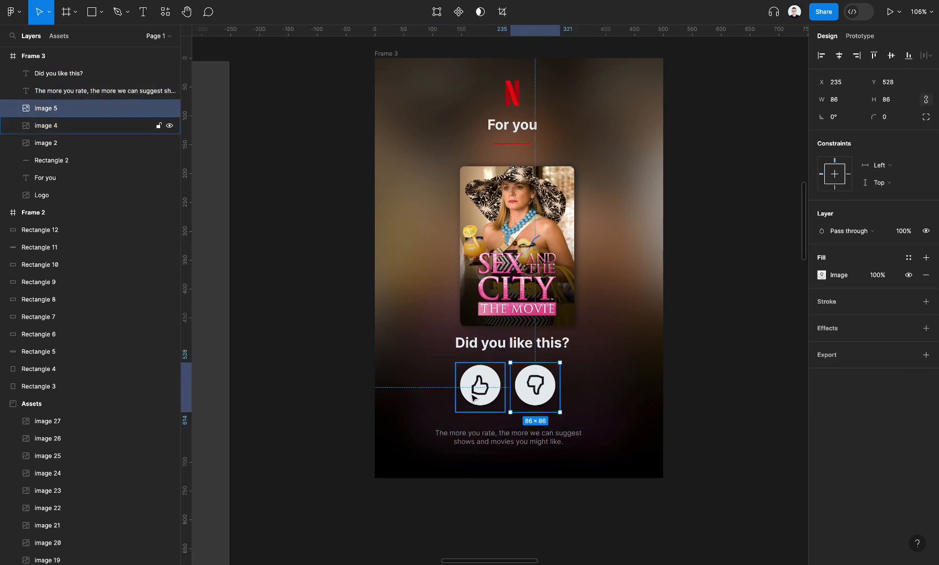
left_click_drag(482, 394, 524, 394)
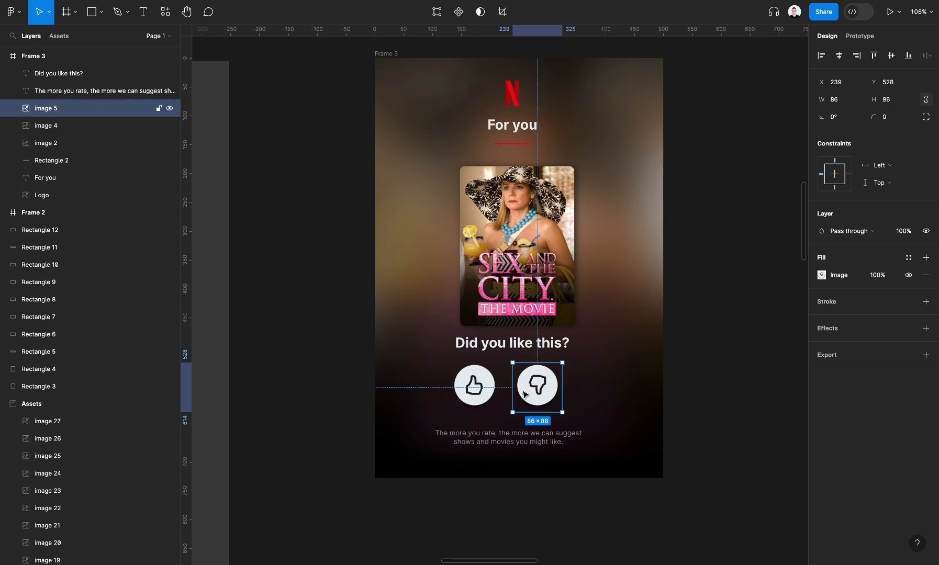
left_click(479, 393, "shift")
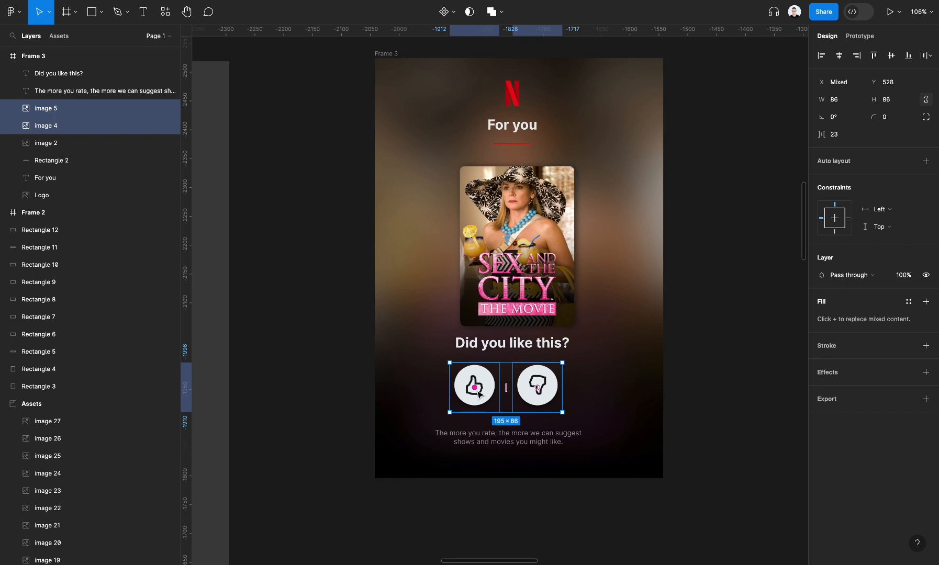
key("shift+a")
left_click_drag(519, 391, 532, 391)
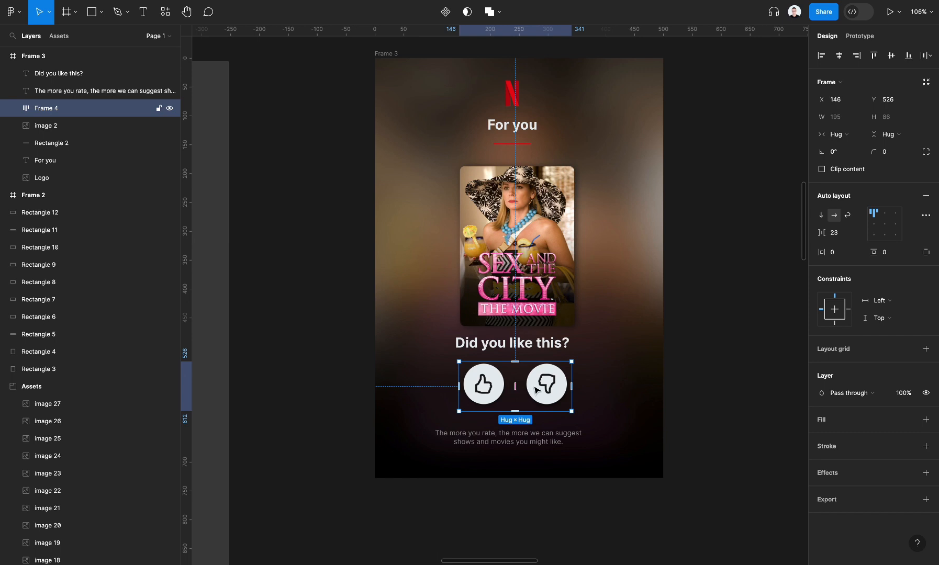
Step: Line up the "For you" text and the red line on a common centre beneath the Netflix logo
scroll(535, 391, "up", 3)
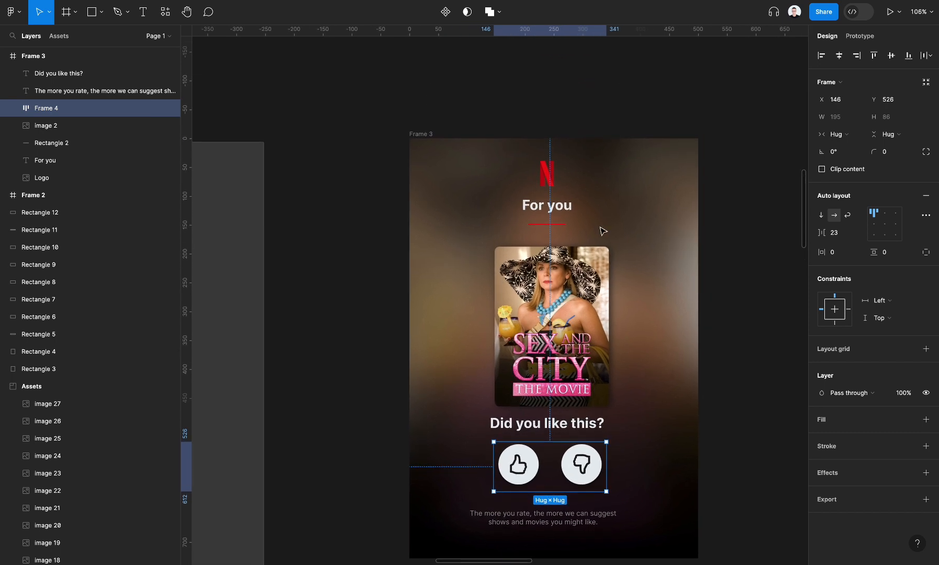
scroll(594, 236, "up", 5)
scroll(553, 235, "up", 3)
left_click(544, 255)
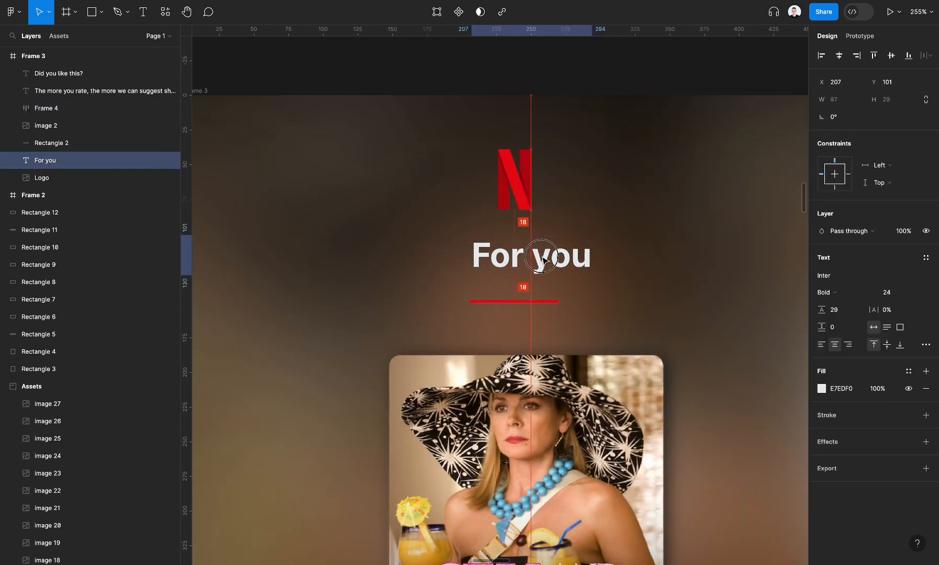
left_click(527, 184)
left_click(545, 256)
left_click(515, 181)
left_click(515, 255)
left_click(527, 304)
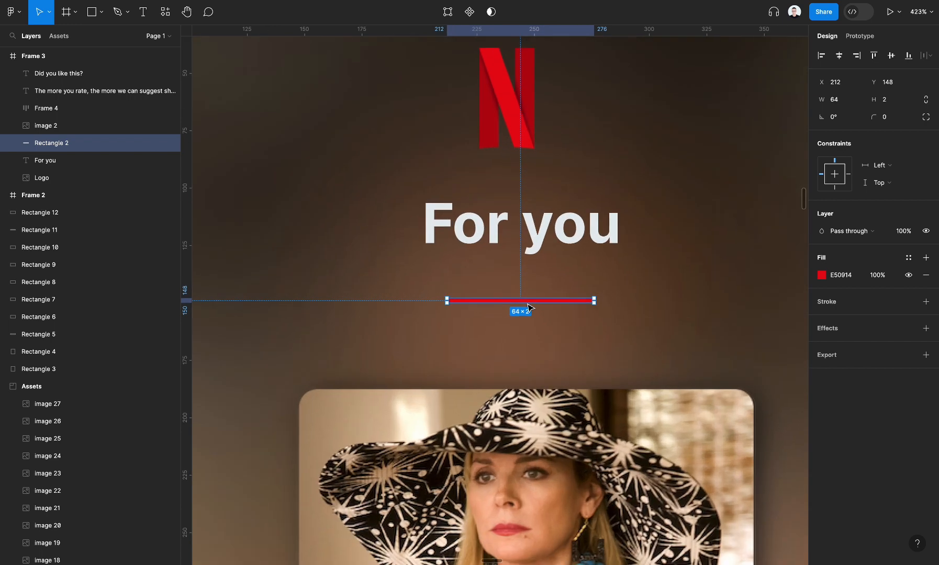
Step: Wrap the Netflix logo, the "For you" text and the red line together in a vertical auto layout
scroll(523, 241, "down", 3)
left_click(544, 245, "shift")
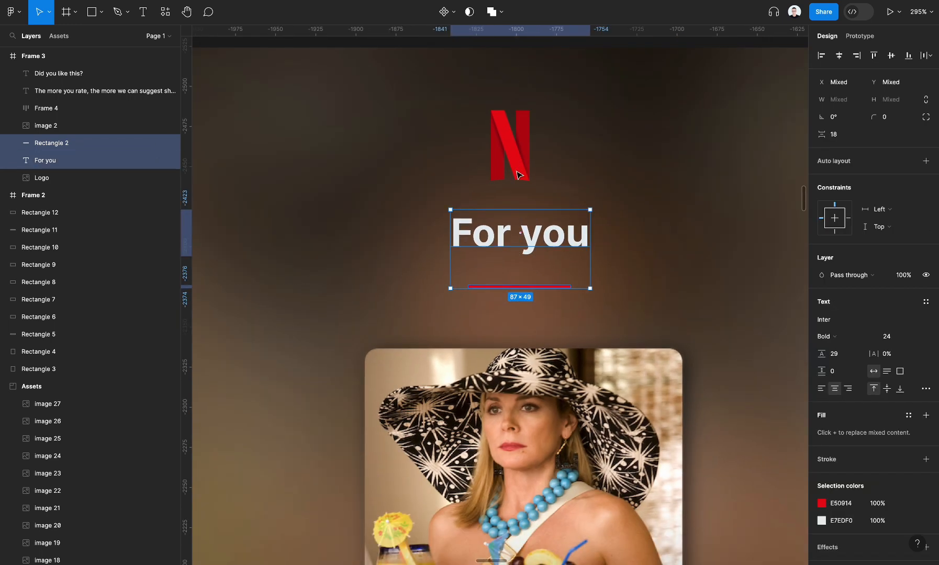
left_click(510, 149, "shift")
scroll(510, 152, "down", 3)
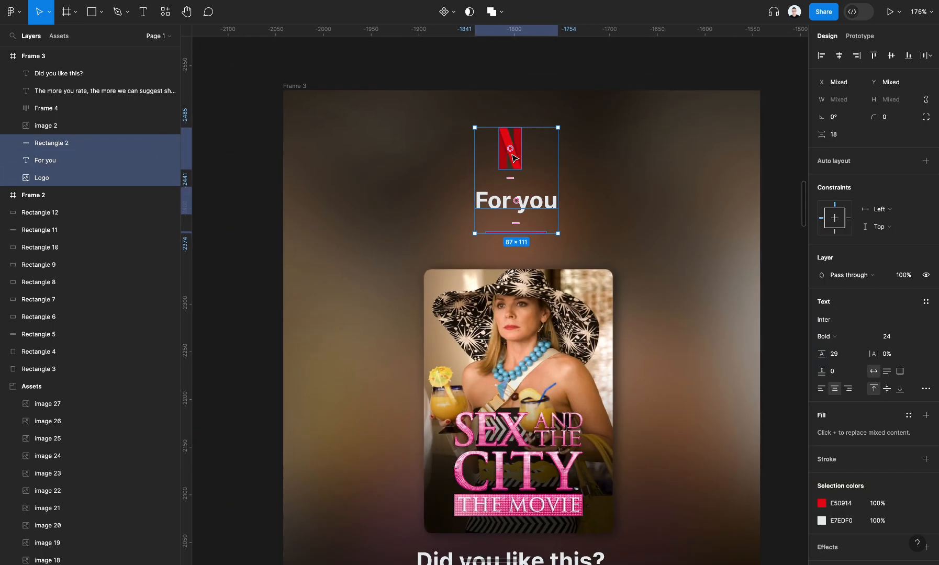
key("shift+a")
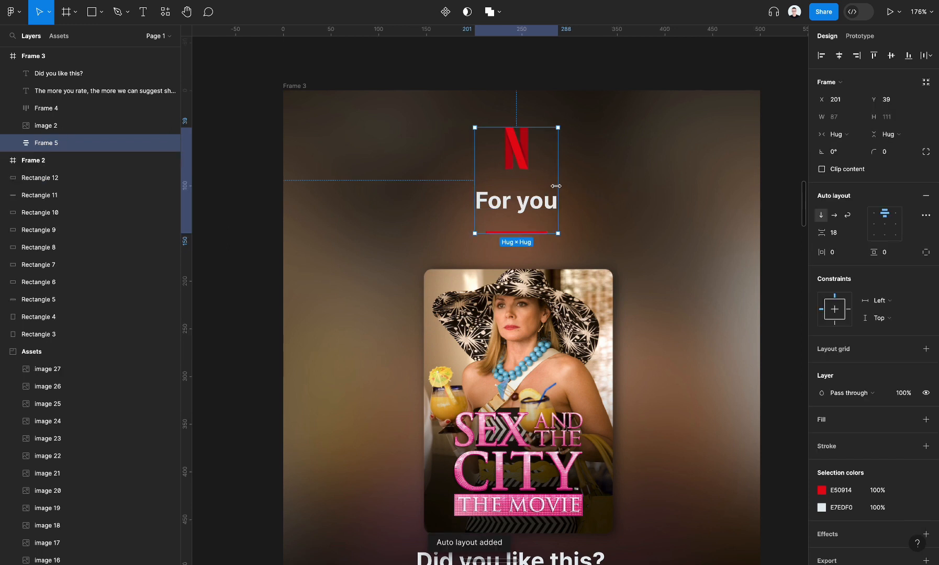
Step: Shift the "Did you like this?" heading and the rating caption slightly to the right to centre them under the poster
scroll(560, 232, "down", 3)
left_click(561, 267)
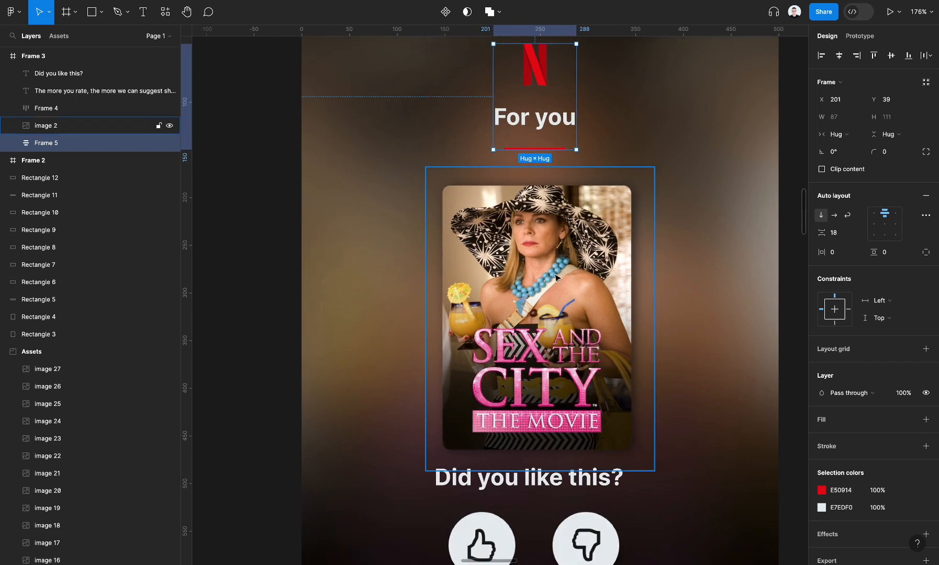
scroll(554, 281, "down", 3)
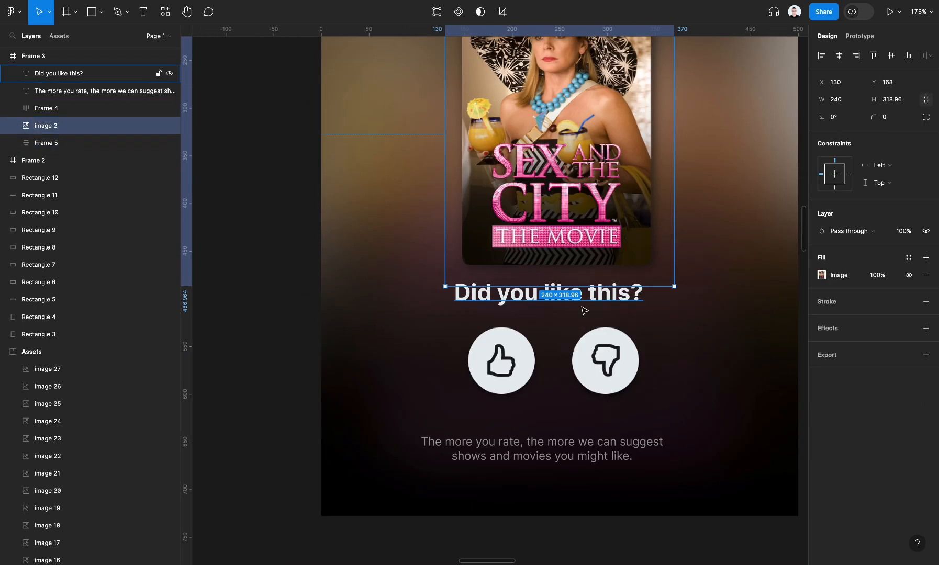
left_click(581, 310)
left_click_drag(581, 310, 588, 313)
left_click_drag(571, 448, 580, 449)
left_click(576, 301)
left_click(576, 446)
Step: Review the separate elements of Frame 3 one by one: header group, poster, heading, thumbs group and caption
scroll(576, 443, "down", 3)
scroll(558, 510, "down", 3)
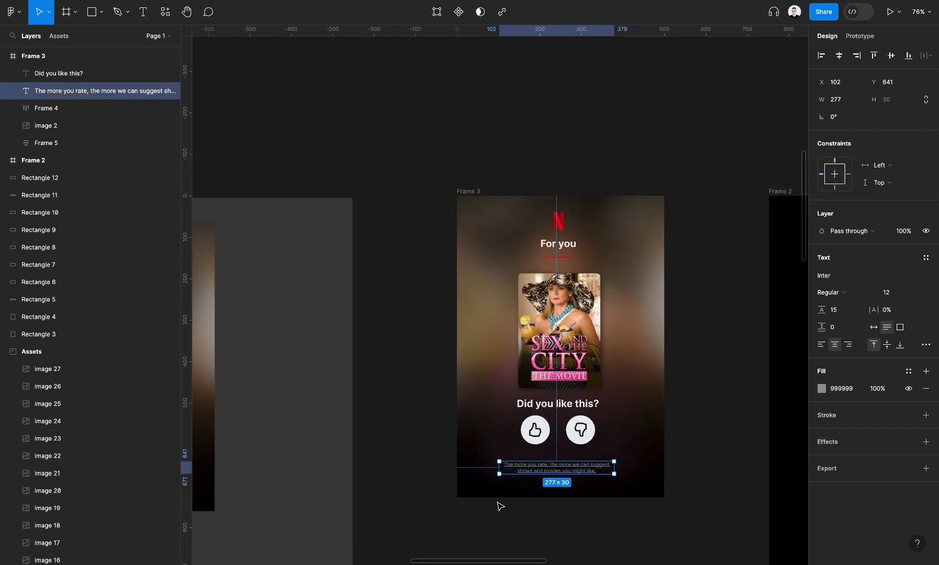
scroll(562, 362, "up", 2)
left_click(559, 209)
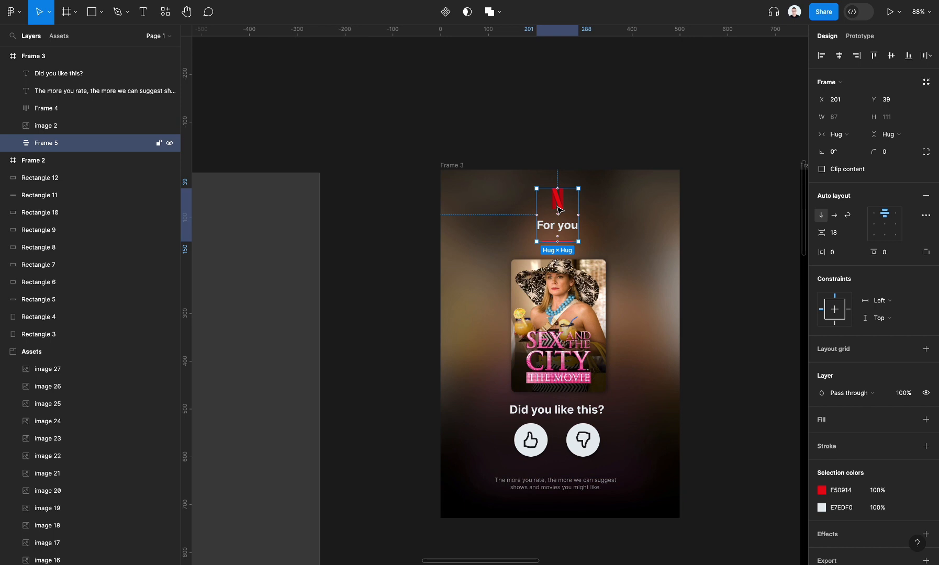
left_click(560, 314)
scroll(570, 319, "down", 3)
scroll(571, 318, "left", 1)
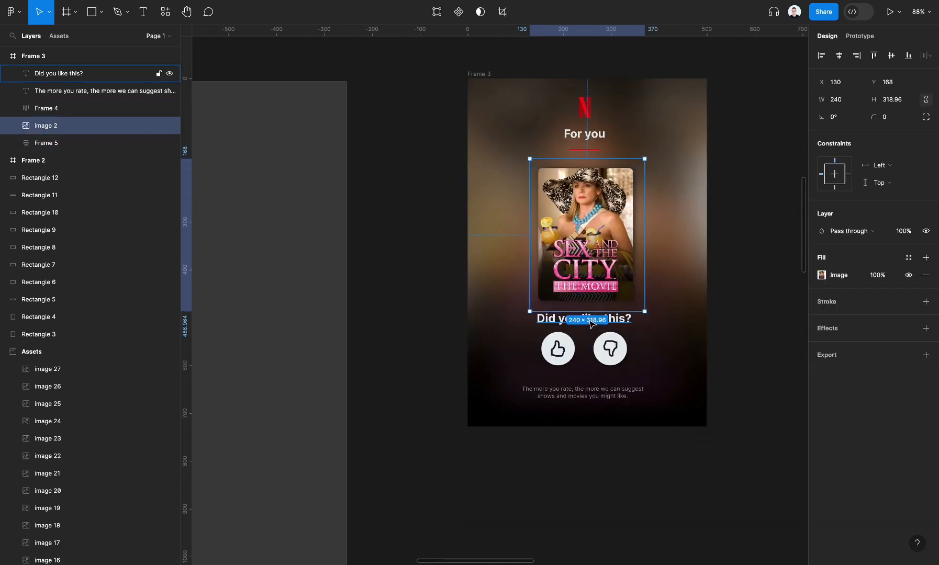
left_click(591, 322)
left_click(576, 359)
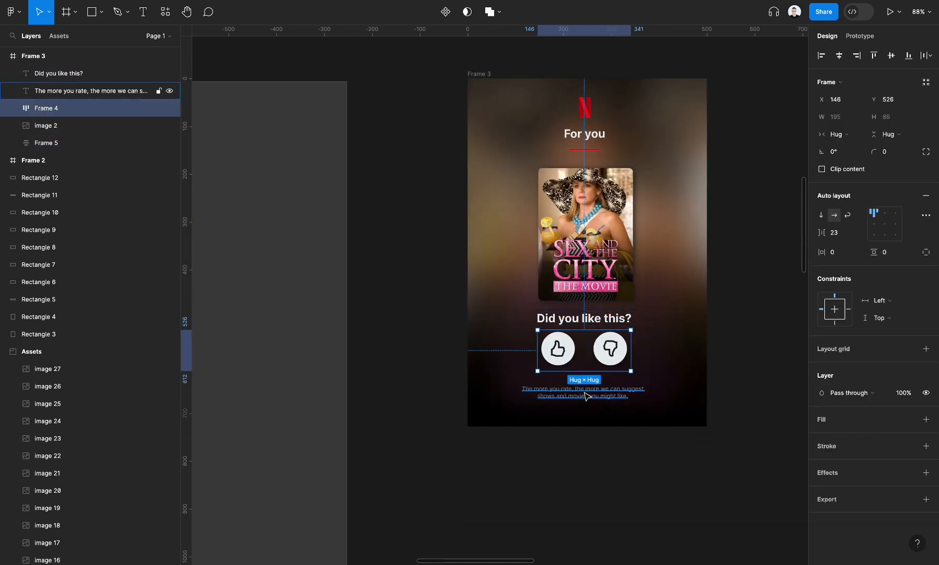
left_click(583, 392)
Step: Nudge Frame 3 slightly to the right and add auto layout to the whole frame
scroll(481, 489, "up", 2)
scroll(480, 490, "right", 1)
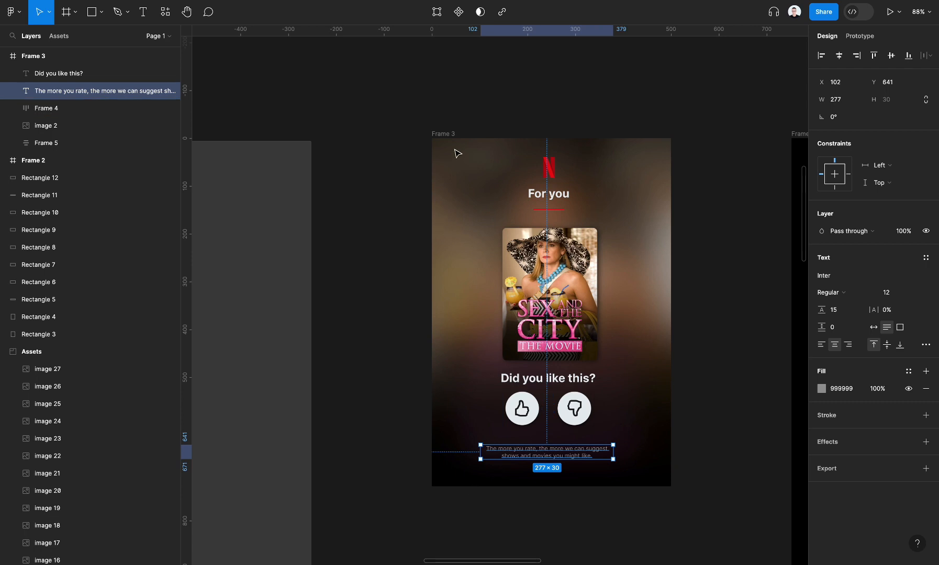
left_click_drag(448, 136, 451, 135)
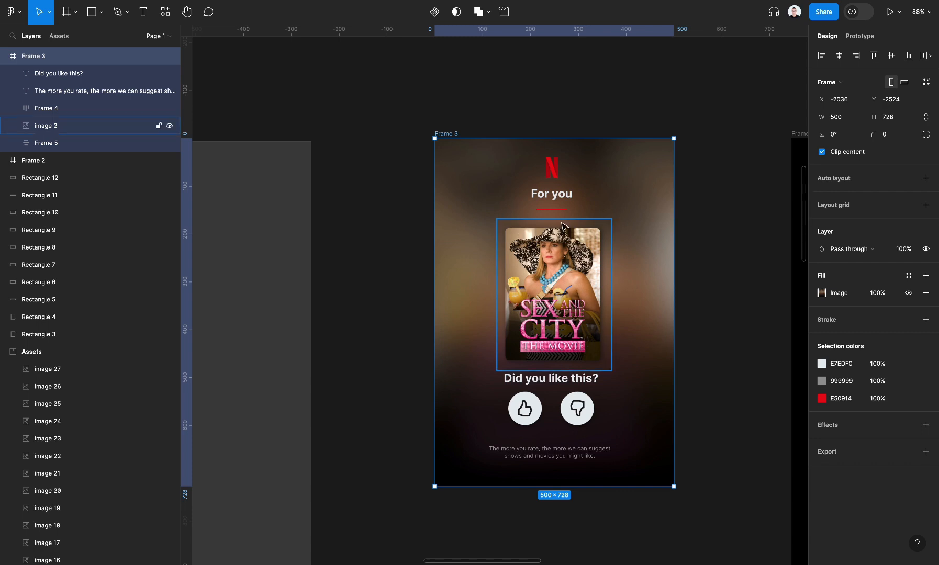
left_click(925, 179)
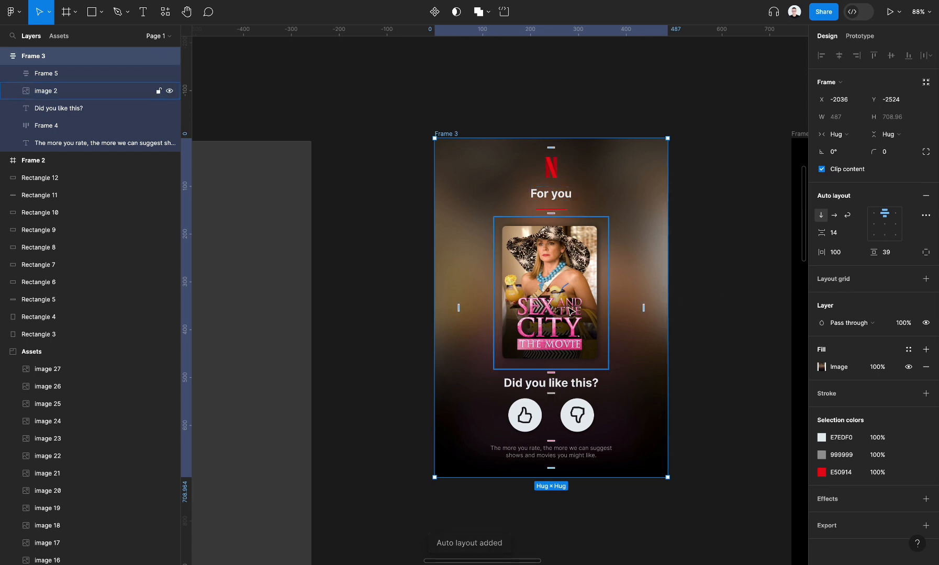
Step: Check how the header group, poster and heading are stacked inside Frame 3's auto layout
scroll(571, 316, "down", 2)
left_click(569, 343)
scroll(570, 343, "up", 5)
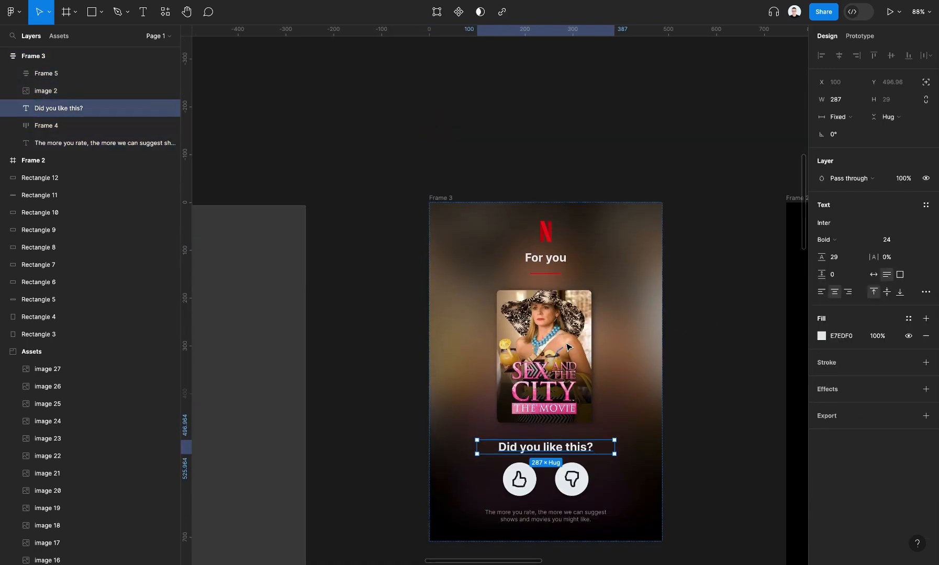
left_click(546, 234)
left_click(552, 338)
scroll(555, 362, "down", 2)
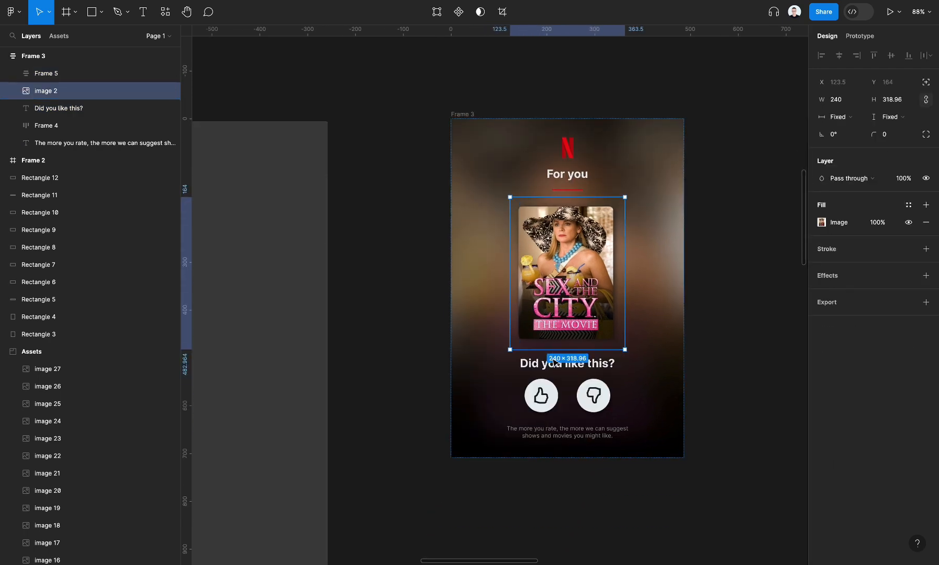
left_click(583, 365)
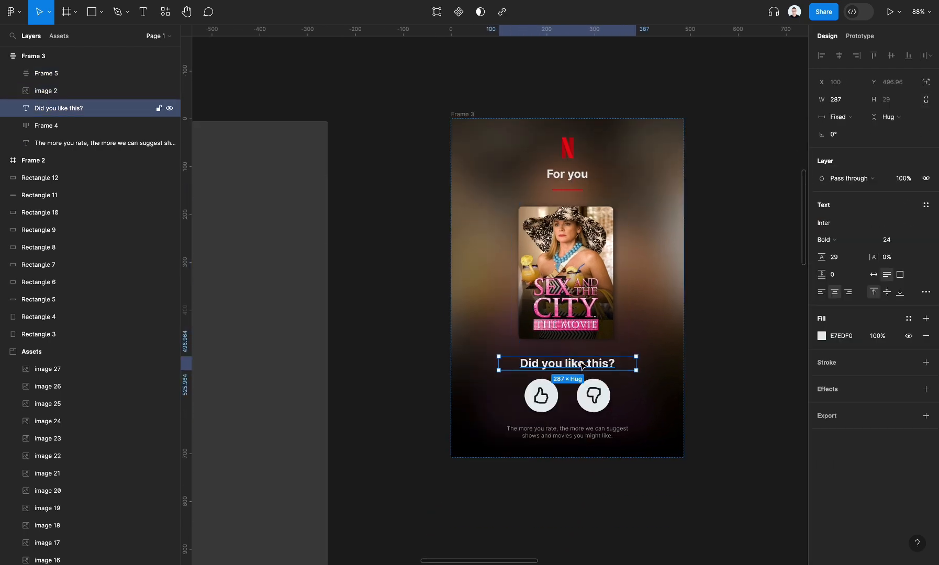
Step: Change Frame 3 from hugging its contents to a fixed width of 500
left_click(463, 115)
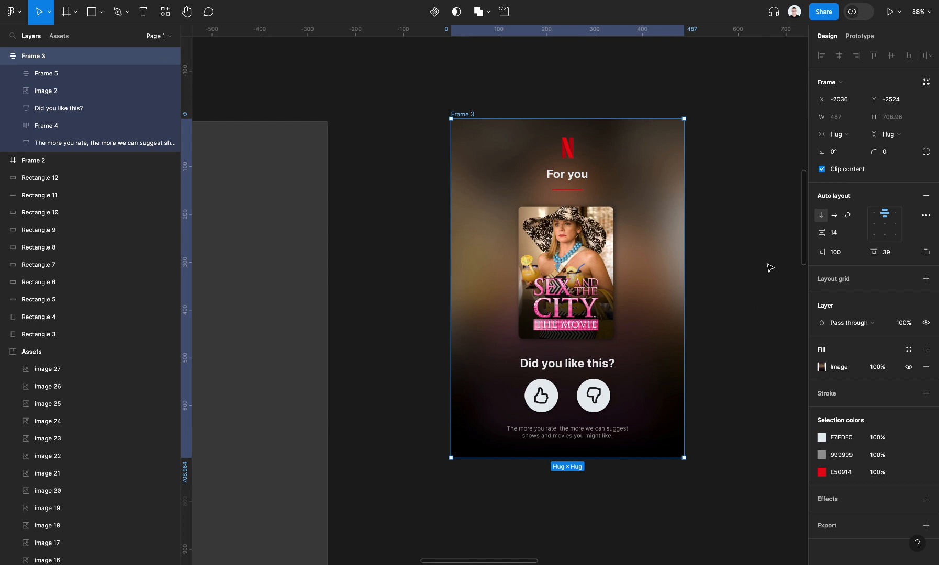
left_click_drag(688, 219, 700, 219)
left_click(840, 118)
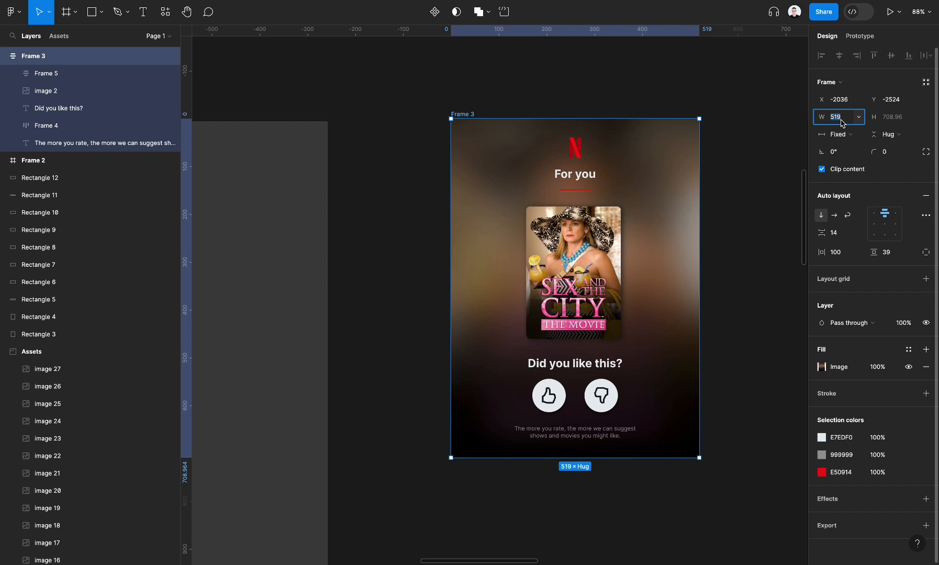
type("500")
key("Return")
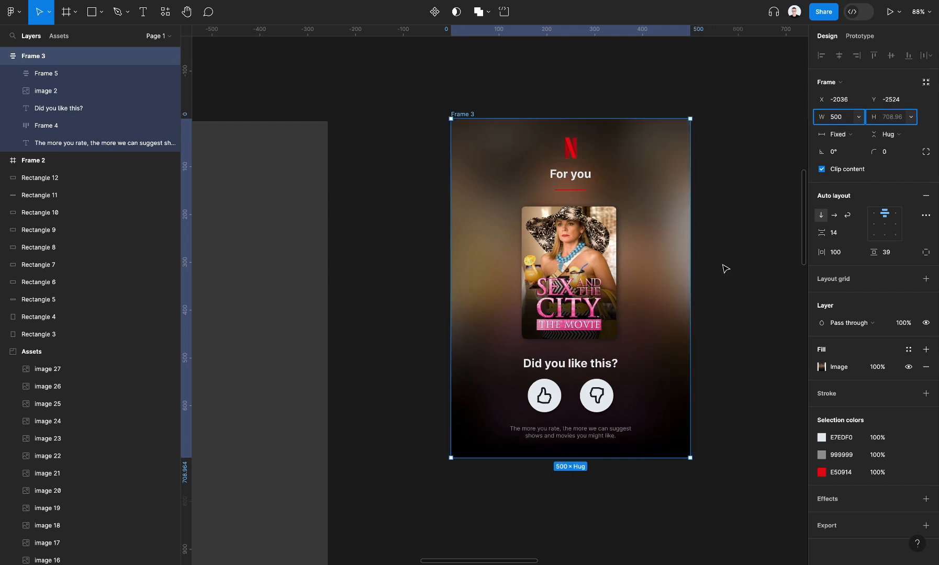
left_click(738, 284)
Step: Examine Frame 3's auto layout spacing and padding, along with its poster, header group, heading and thumb icons
left_click(46, 90)
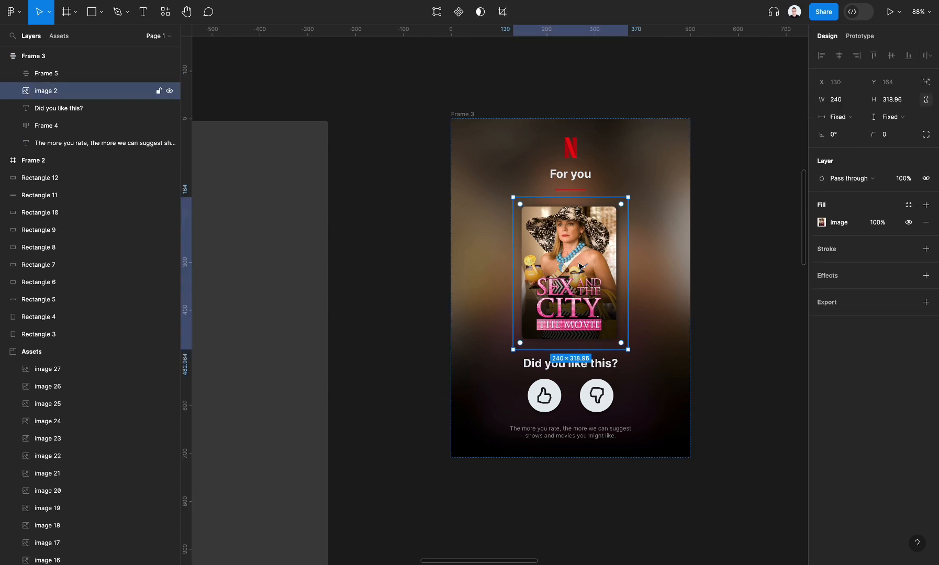
left_click(467, 114)
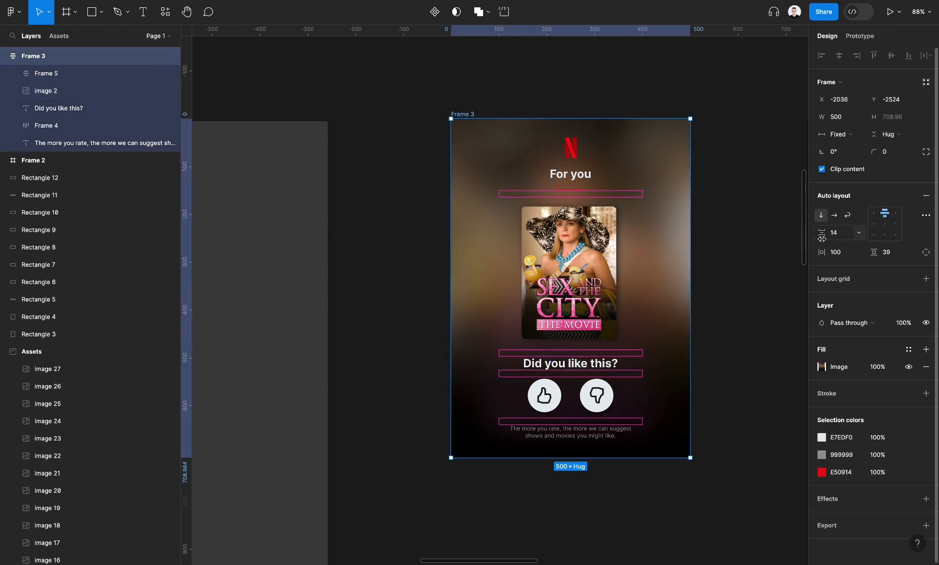
left_click(848, 257)
key("Return")
left_click(603, 293)
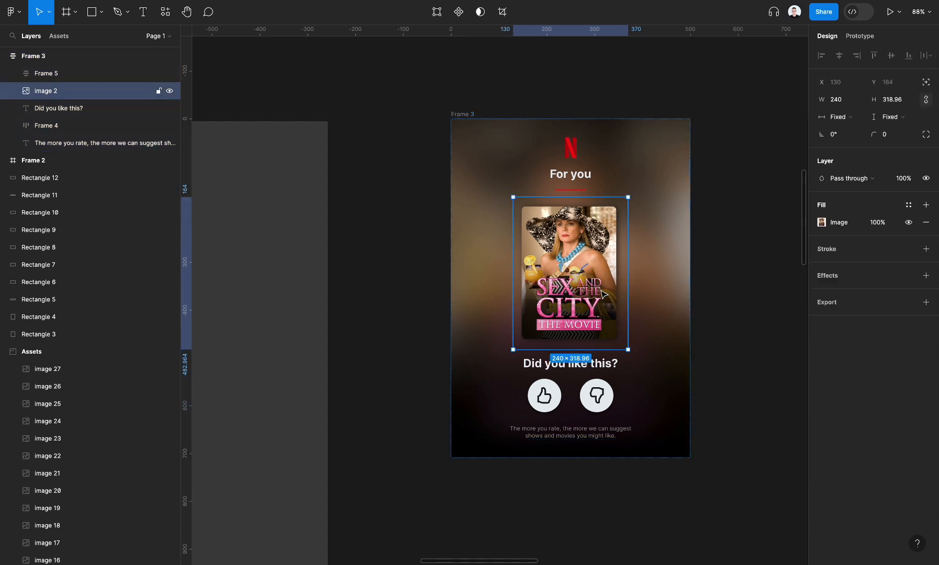
left_click(589, 168)
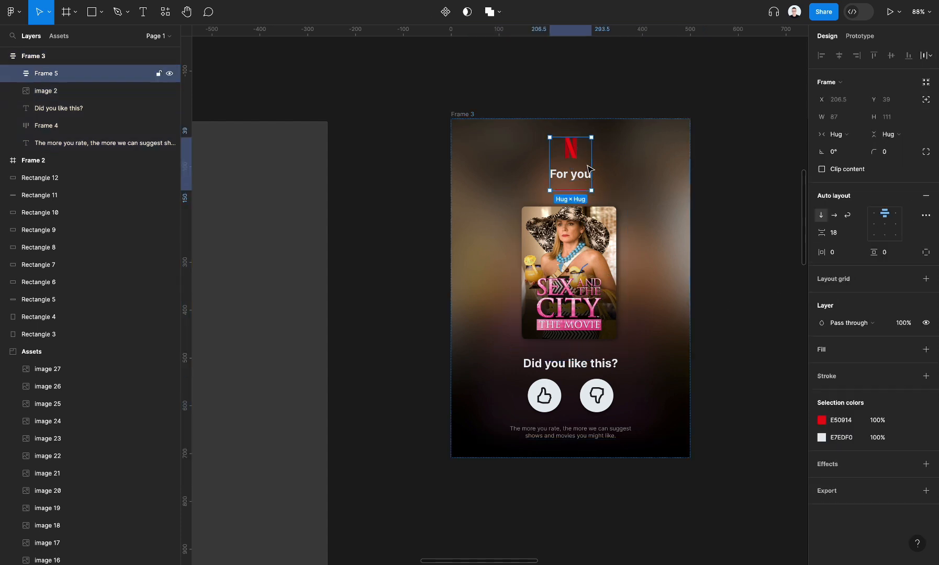
left_click(581, 364)
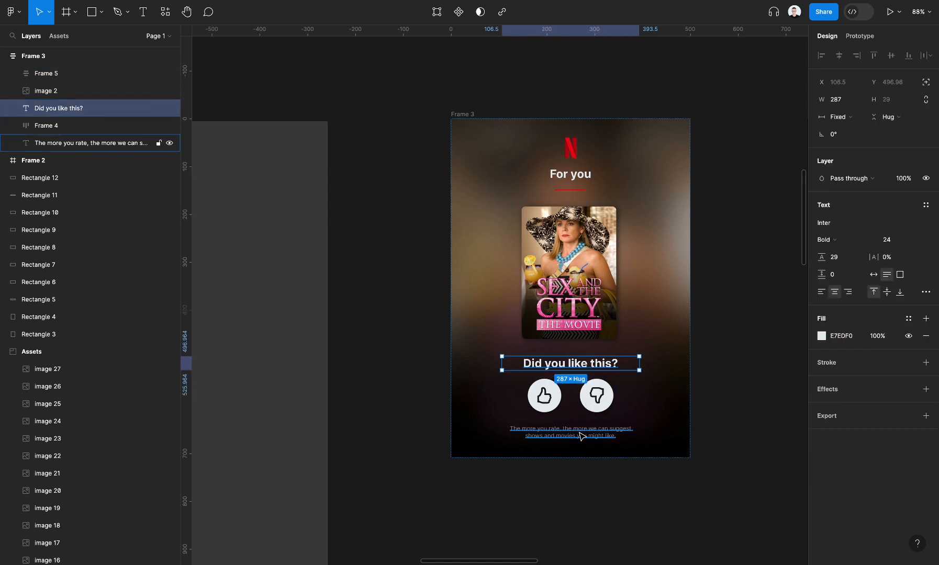
left_click(591, 406)
left_click(589, 369)
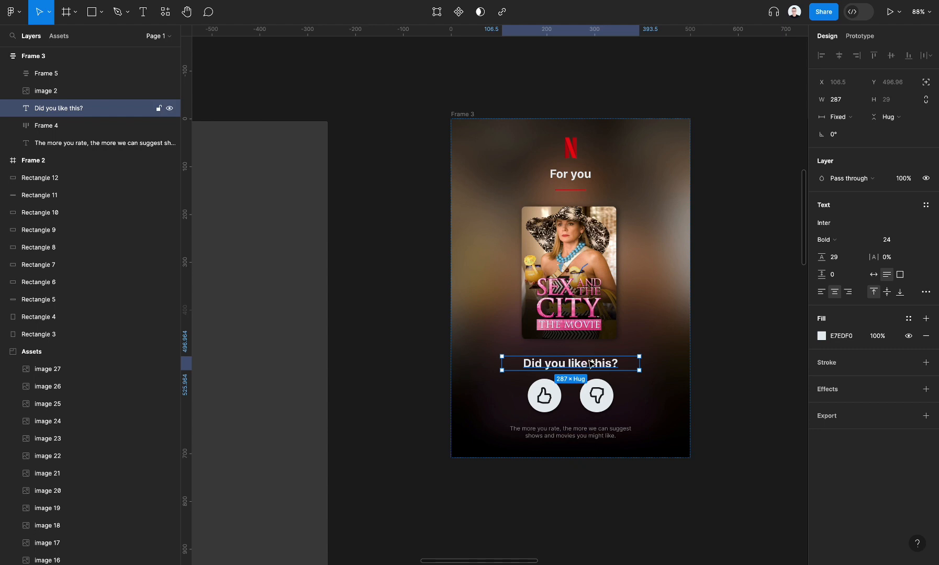
Step: Make the "Did you like this?" heading and the rating note below the thumb icons fill the width of Frame 3
left_click(838, 118)
left_click(840, 144)
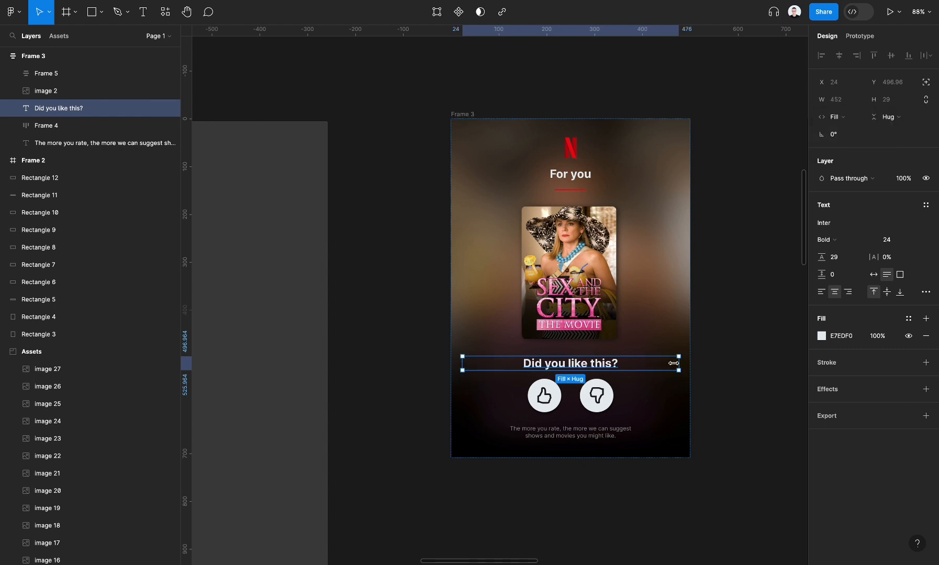
left_click(613, 435)
left_click(864, 119)
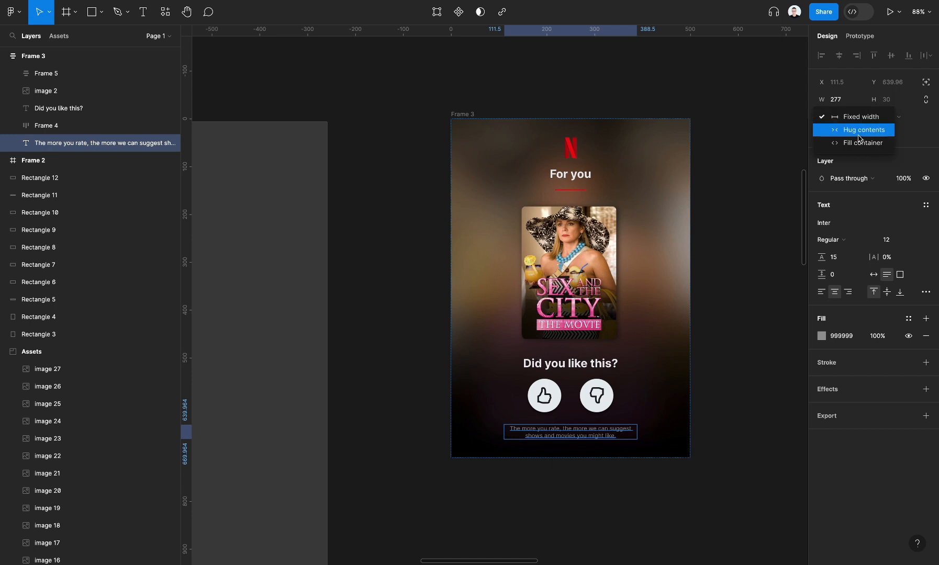
left_click(863, 143)
left_click(754, 302)
left_click(463, 114)
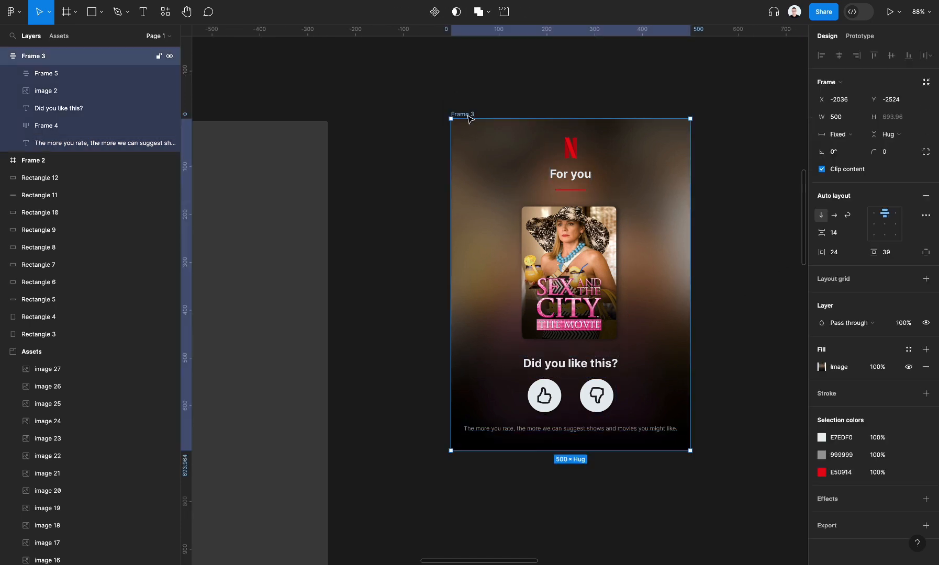
Step: Set the "For you" heading and its header group, Frame 5, to fill their containers' width
left_click(576, 173)
double_click(580, 178)
scroll(580, 178, "up", 5)
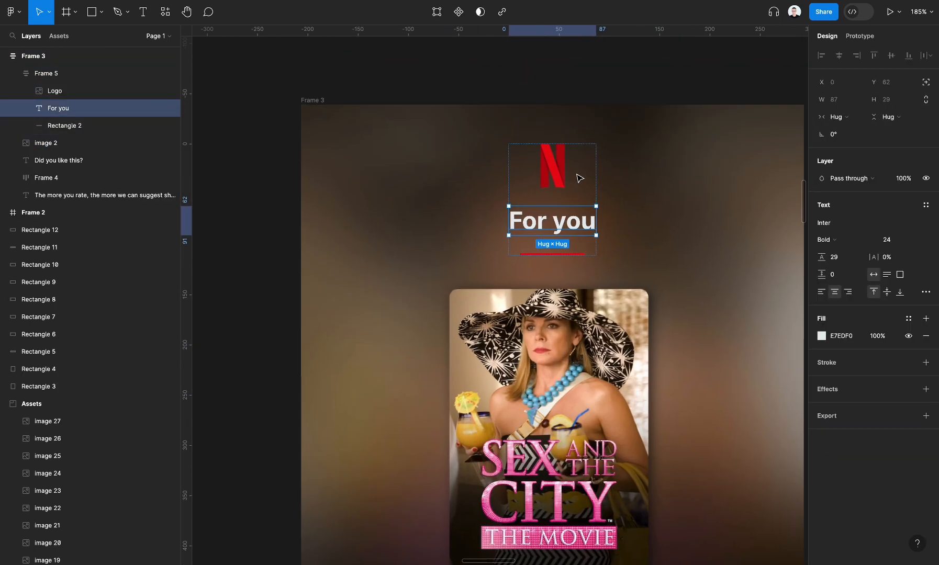
left_click(837, 117)
left_click(846, 132)
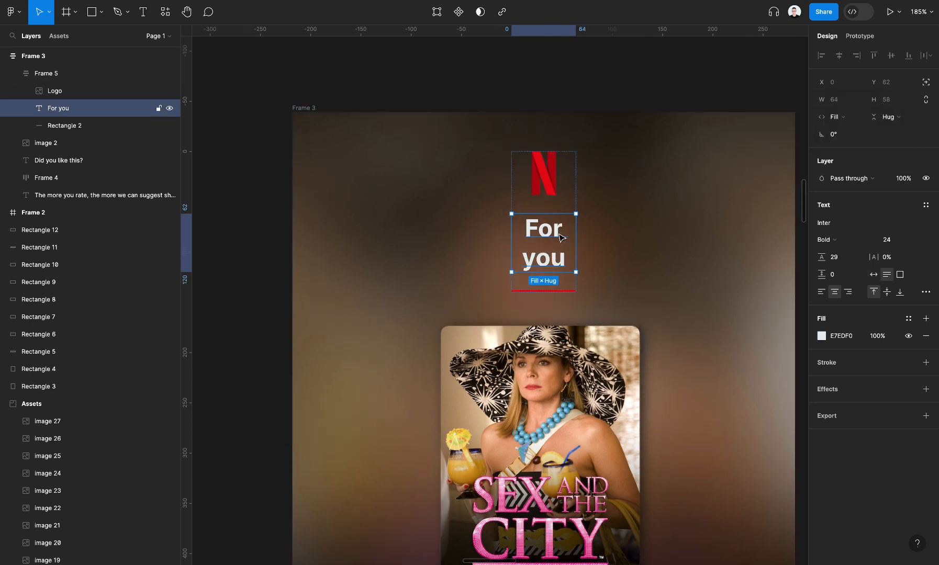
key("Escape")
left_click_drag(576, 227, 718, 222)
left_click(837, 134)
left_click(844, 159)
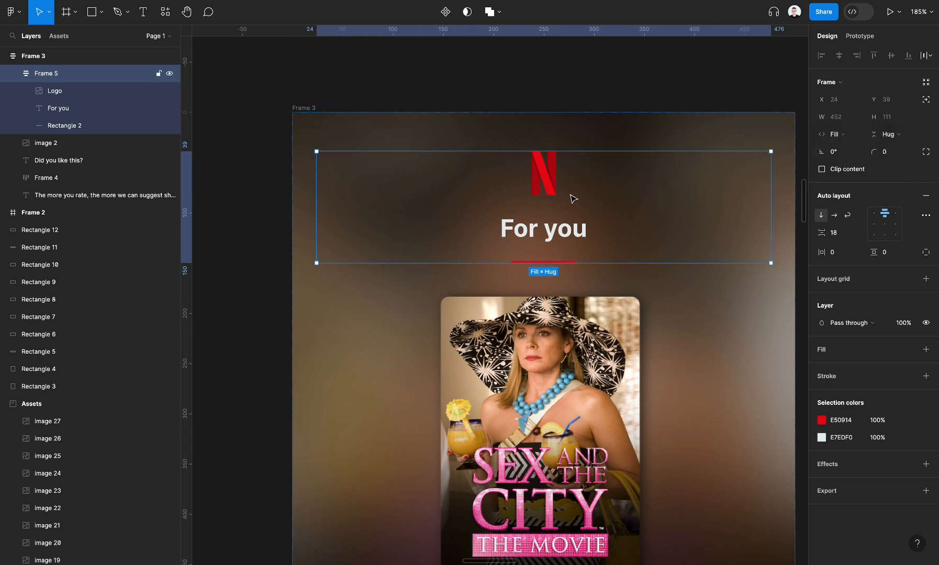
Step: Check the sizing settings of Frame 3's logo, heading, red line, poster, question, thumb icon group and rating note
left_click(550, 185)
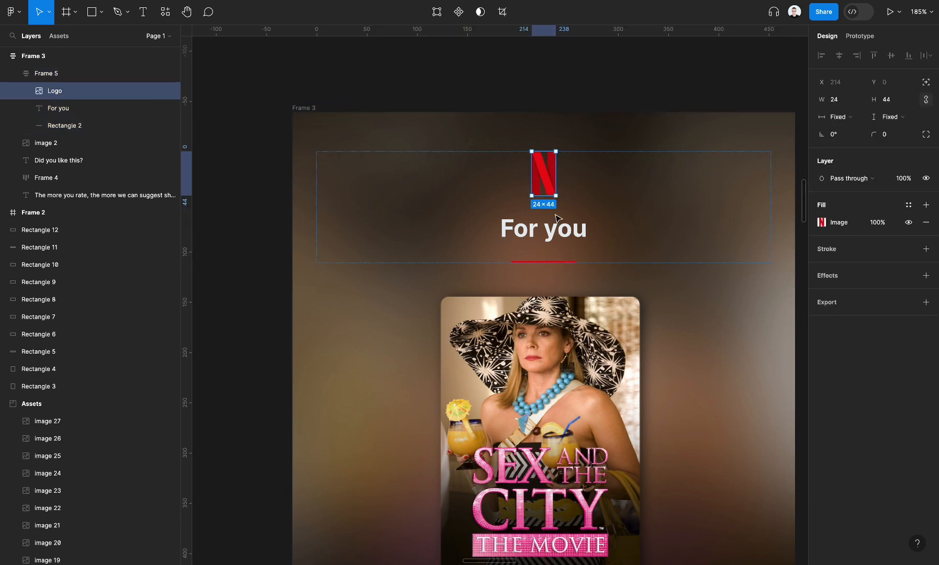
left_click(558, 224)
left_click(572, 262)
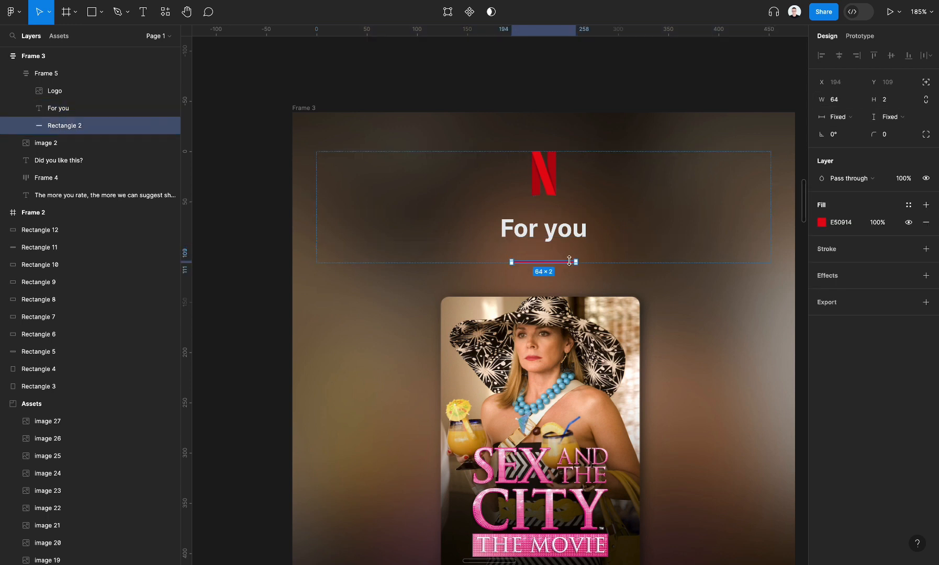
scroll(576, 316, "down", 2)
left_click(576, 316)
scroll(708, 245, "down", 3)
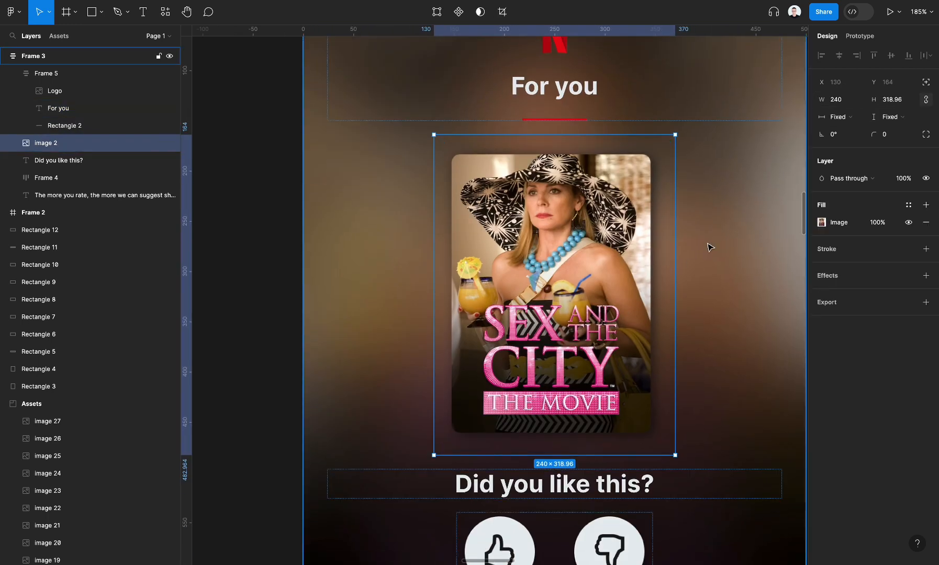
scroll(694, 253, "up", 1)
scroll(694, 254, "down", 5)
left_click(612, 309)
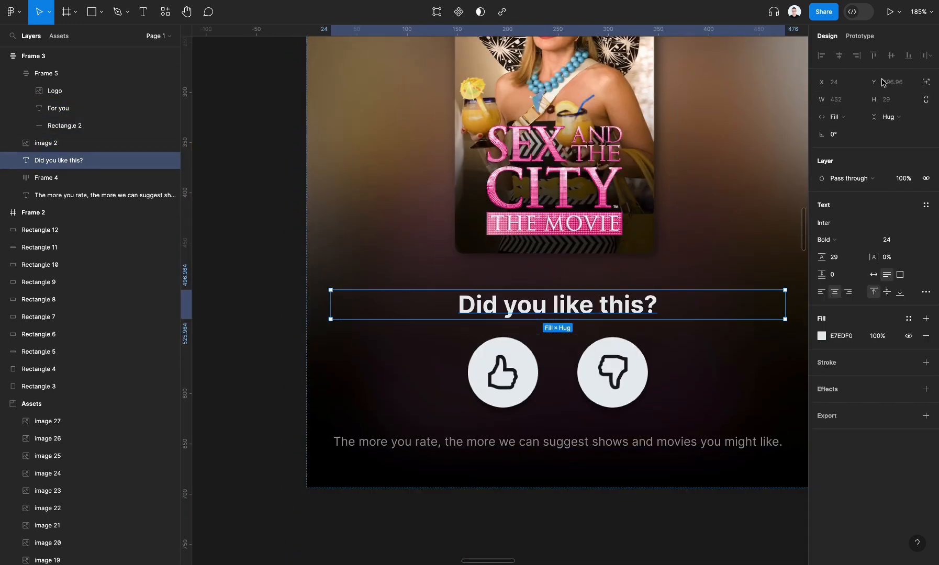
left_click(647, 331)
scroll(624, 371, "down", 2)
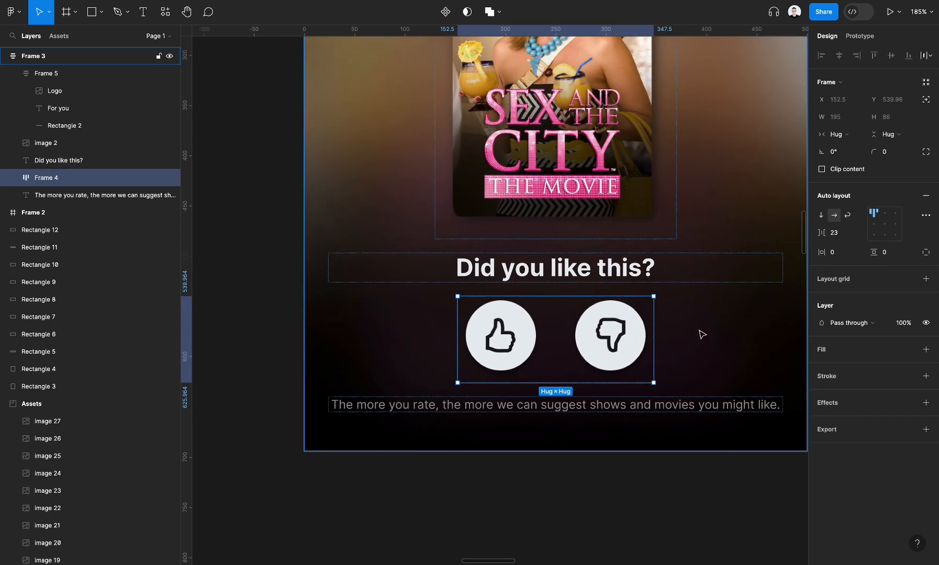
left_click(648, 408)
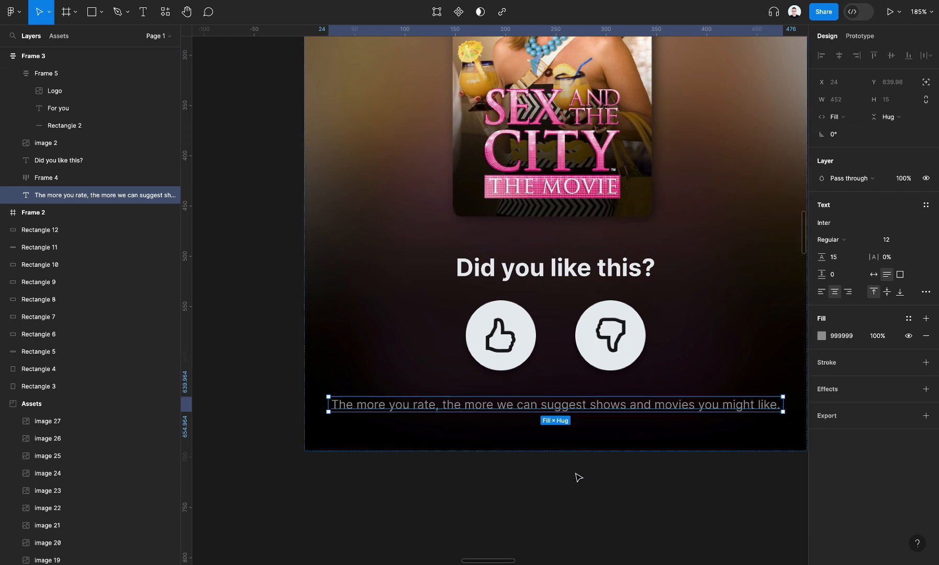
Step: Shift Frame 3 slightly right and down on the canvas
scroll(568, 481, "down", 5)
left_click(567, 511)
scroll(567, 511, "left", 2)
scroll(566, 511, "down", 3)
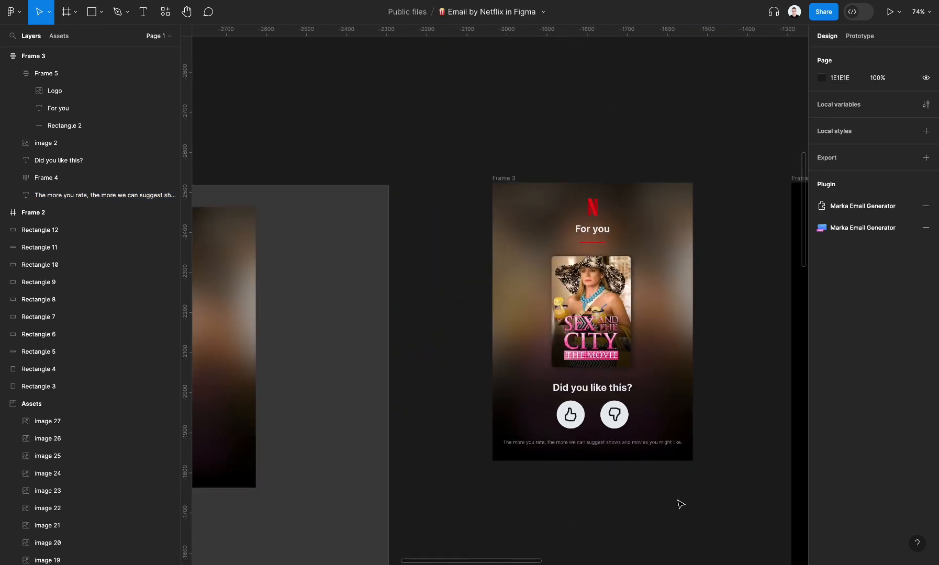
mouse_move(497, 178)
left_mouse_down()
mouse_move(525, 177)
mouse_move(516, 181)
left_mouse_up()
left_click(622, 126)
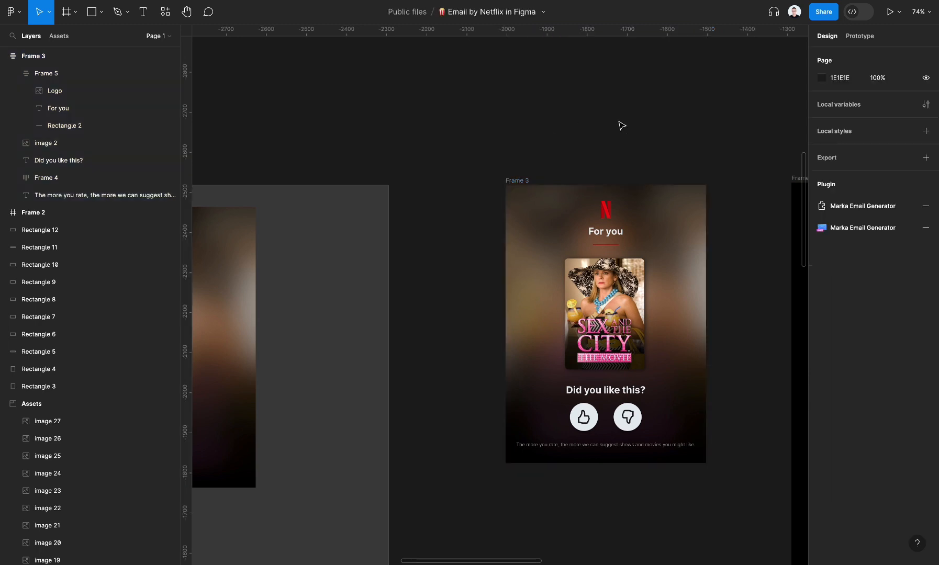
Step: Run the Marka Email Generator plugin on Frame 3 and preview the email in a suitably sized window
left_click(828, 229)
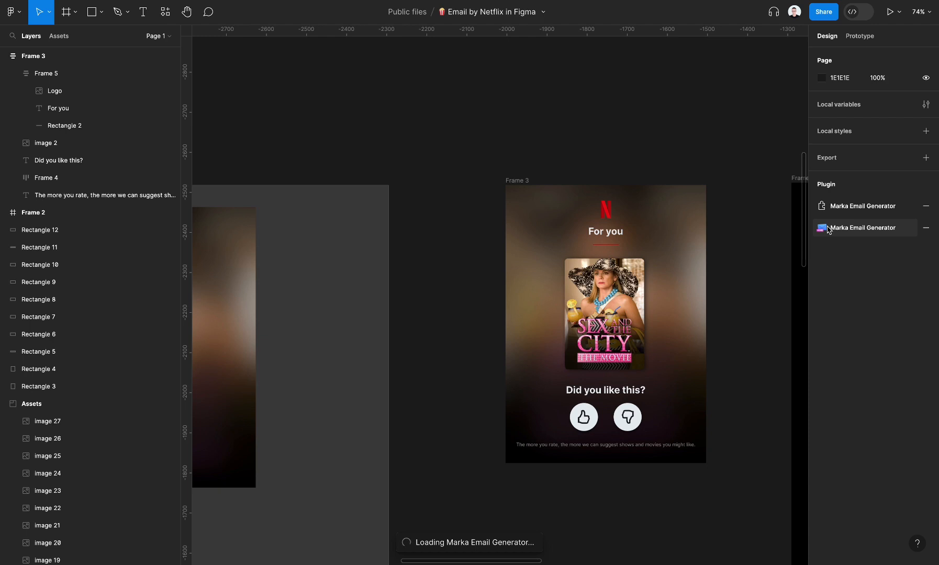
left_click(521, 183)
left_click(383, 263)
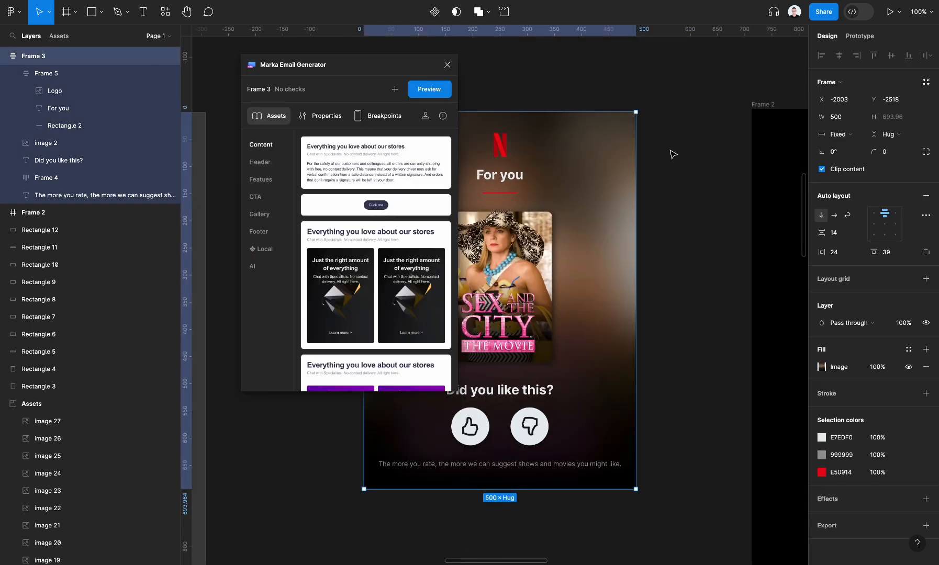
scroll(674, 155, "left", 2)
scroll(674, 154, "down", 1)
left_click(429, 89)
mouse_move(611, 513)
left_mouse_down()
mouse_move(414, 517)
mouse_move(598, 519)
left_mouse_up()
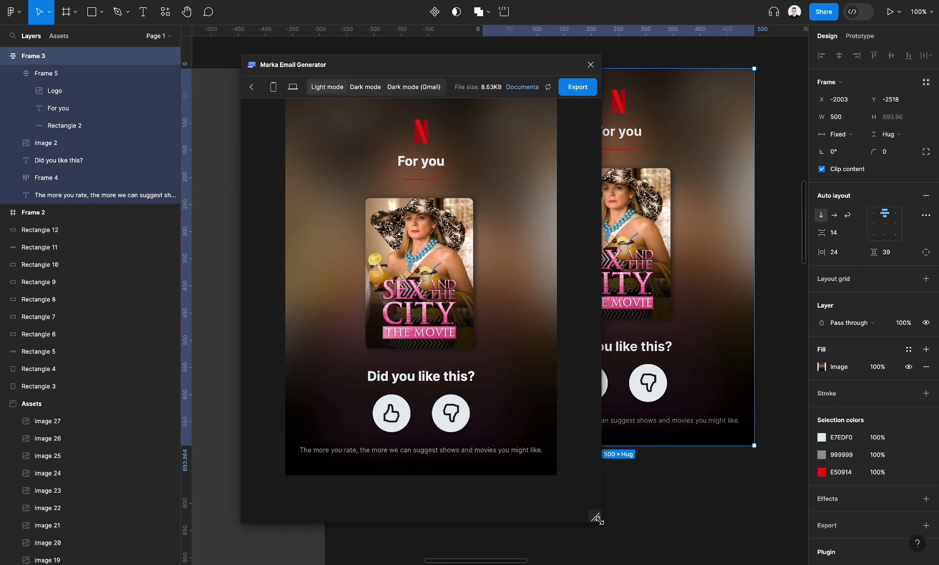
Step: Examine the email preview at mobile and desktop widths, test whether its text can be selected, and close the plugin
left_click(273, 87)
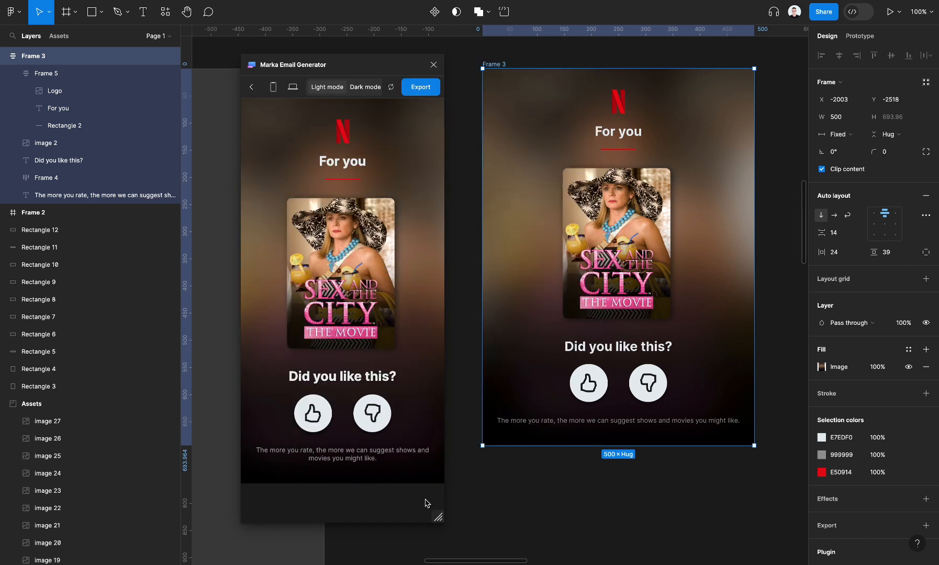
left_click_drag(432, 513, 600, 514)
left_click_drag(485, 388, 421, 377)
left_click_drag(315, 450, 449, 452)
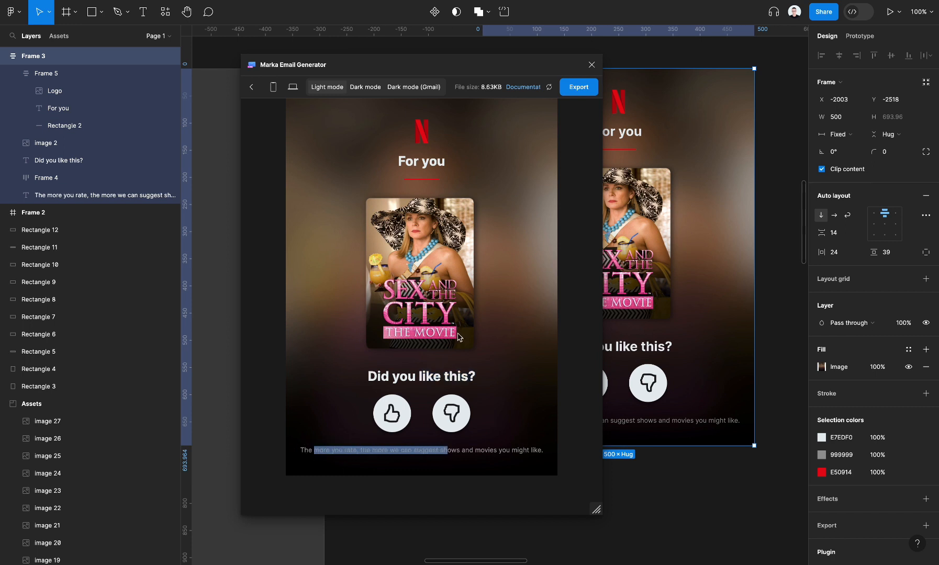
left_click_drag(456, 418, 471, 410)
left_click(446, 144)
left_click_drag(425, 130, 476, 132)
left_click(592, 64)
Step: Hide the interface and examine the "Ready for more?" section of the original email reference
scroll(545, 267, "down", 5)
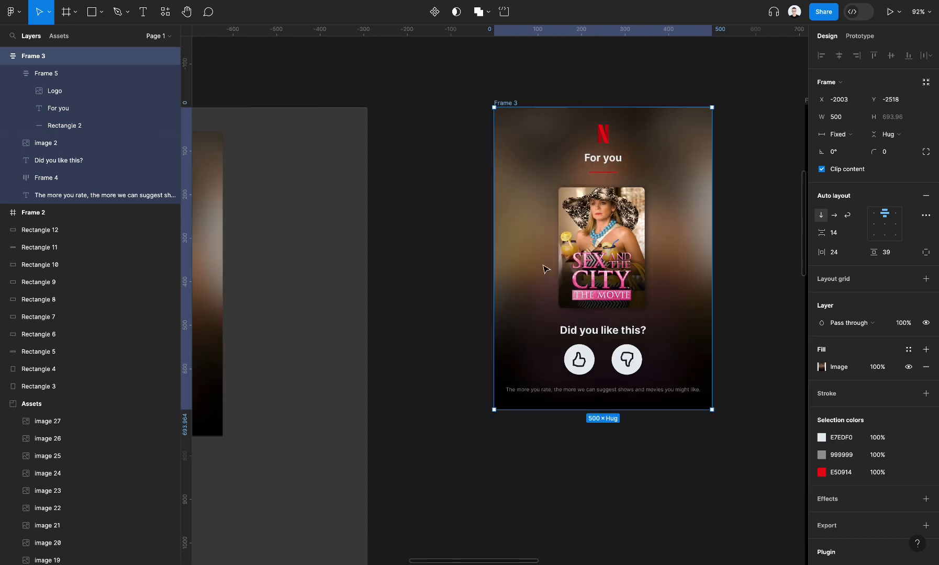
left_click_drag(584, 265, 584, 265)
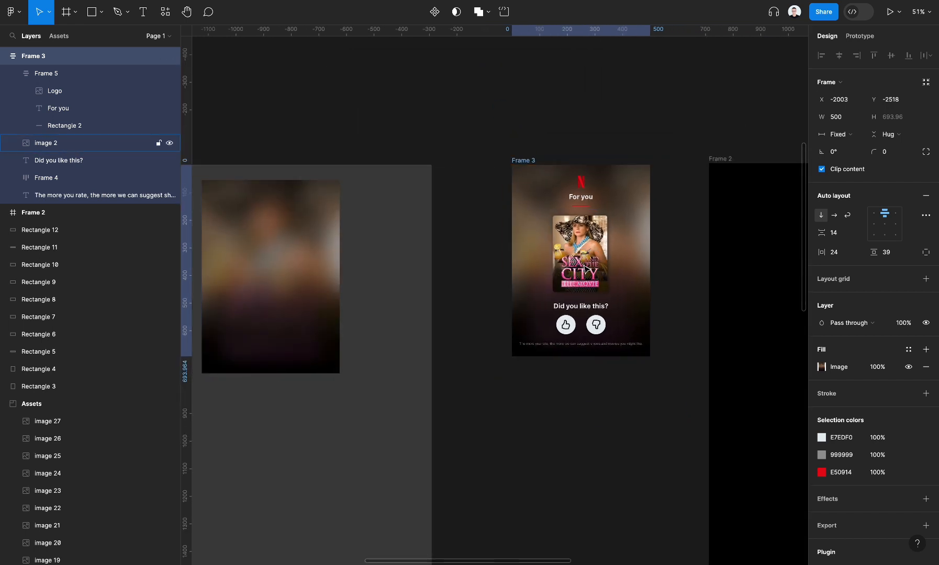
scroll(584, 266, "down", 4)
scroll(585, 266, "left", 3)
key("ctrl+backslash")
scroll(584, 266, "left", 8)
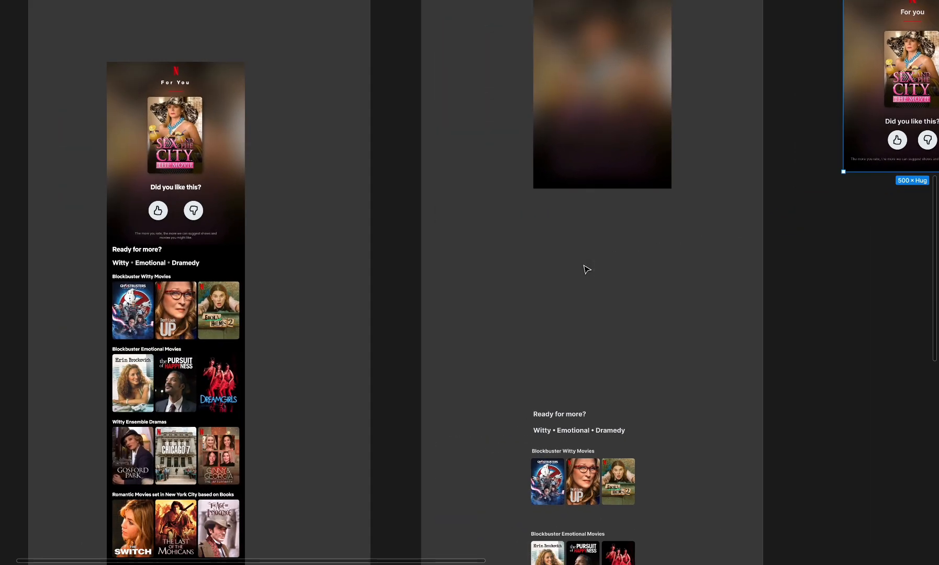
scroll(585, 268, "left", 3)
scroll(184, 299, "up", 10)
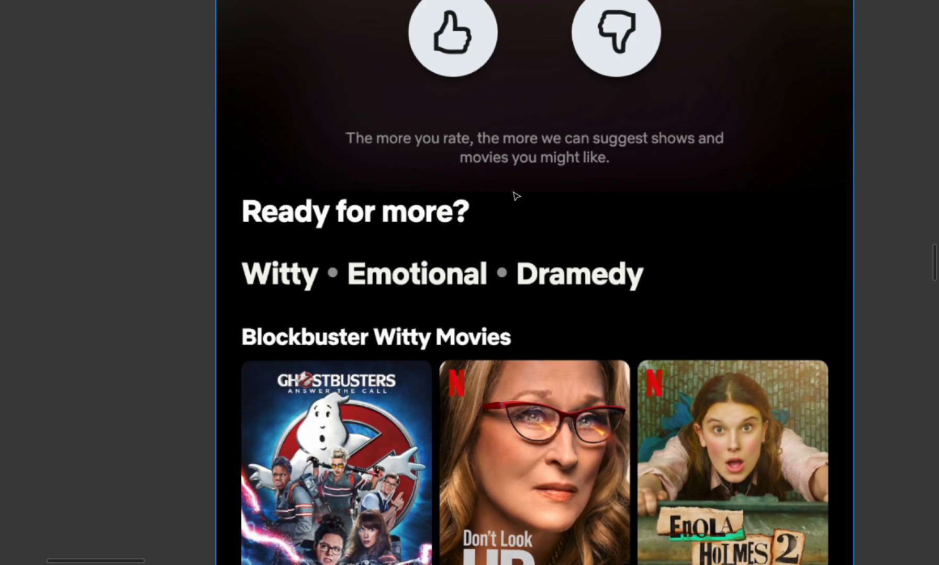
scroll(418, 269, "down", 4)
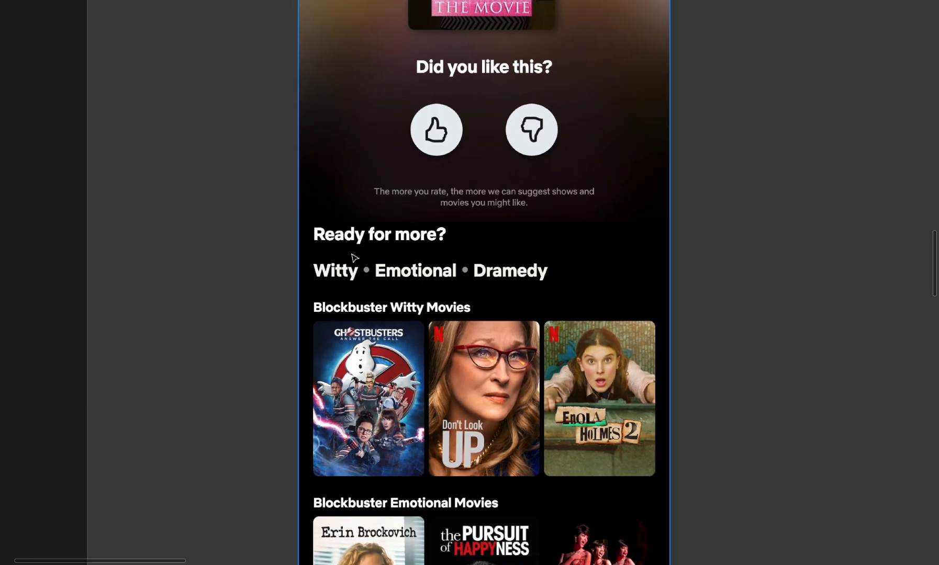
Step: Move the "Ready for more?" and "Witty • Emotional • Dramedy" texts from the Assets frame to the empty space below Frame 3
scroll(391, 259, "right", 10)
scroll(391, 258, "down", 2)
scroll(391, 259, "down", 1)
scroll(391, 259, "right", 8)
left_click(335, 457)
left_click(325, 495, "shift")
scroll(325, 497, "down", 2)
left_click_drag(321, 497, 741, 213)
scroll(743, 215, "right", 5)
scroll(742, 214, "up", 2)
scroll(587, 293, "up", 2)
scroll(586, 292, "up", 2)
scroll(520, 341, "left", 3)
scroll(521, 341, "up", 2)
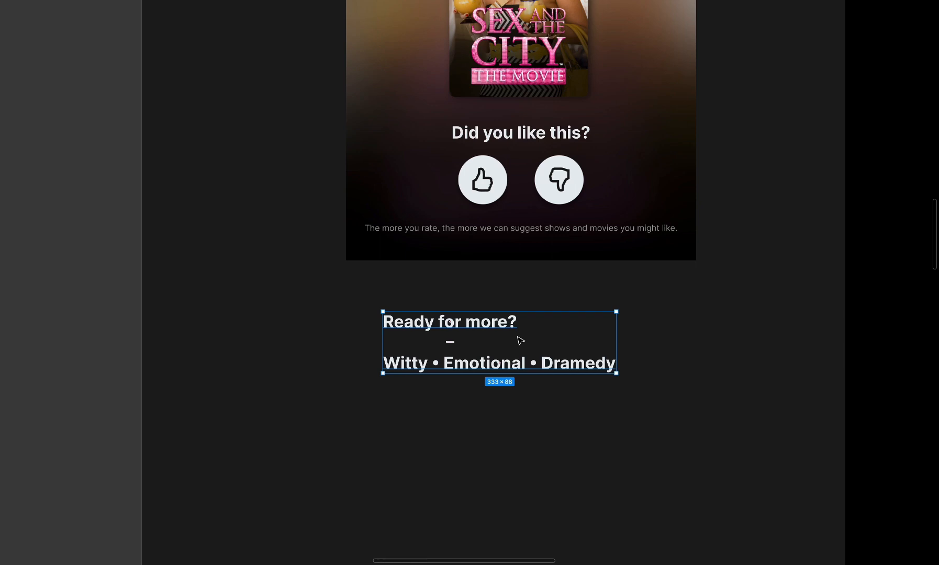
Step: Wrap the two moved texts in an auto layout frame and fill it with black (000000) sampled from Frame 2
key("shift+a")
key("ctrl+backslash")
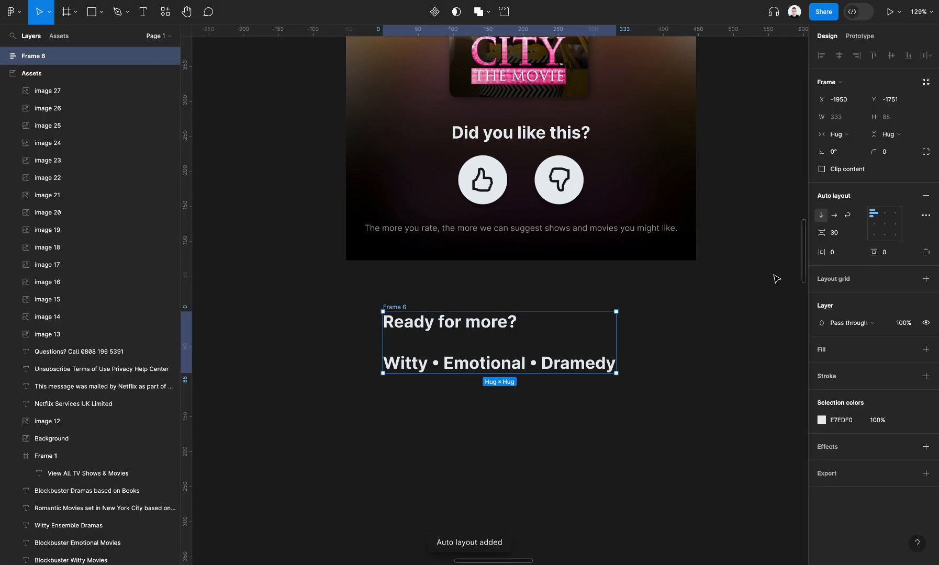
left_click(927, 349)
left_click(821, 367)
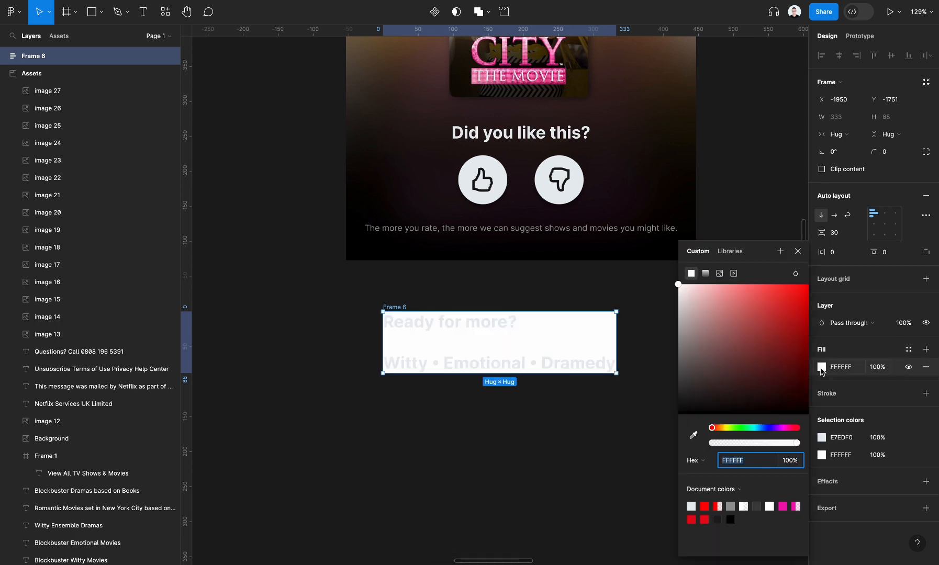
left_click(693, 436)
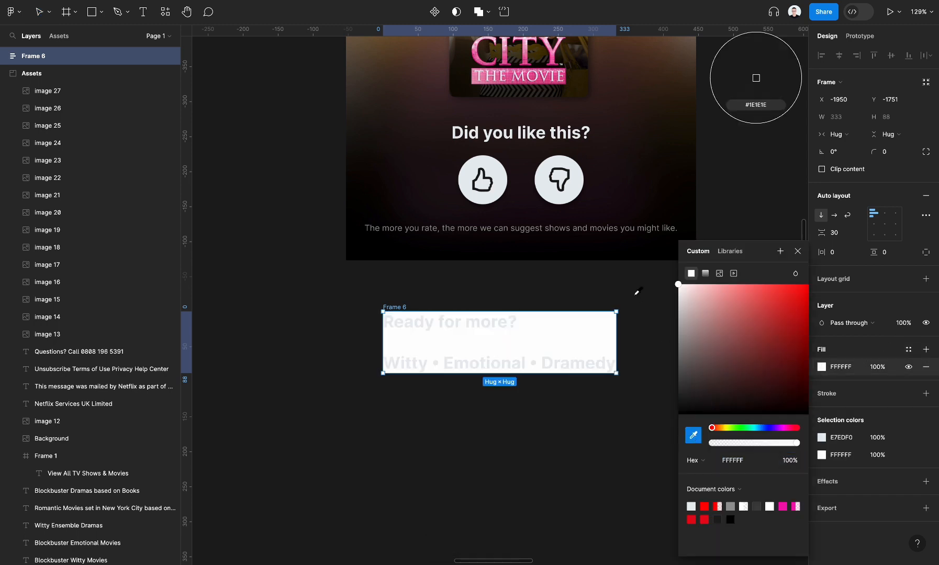
left_click(596, 256)
scroll(626, 306, "right", 5)
left_click(693, 436)
left_click(747, 80)
scroll(532, 310, "left", 4)
scroll(532, 310, "down", 1)
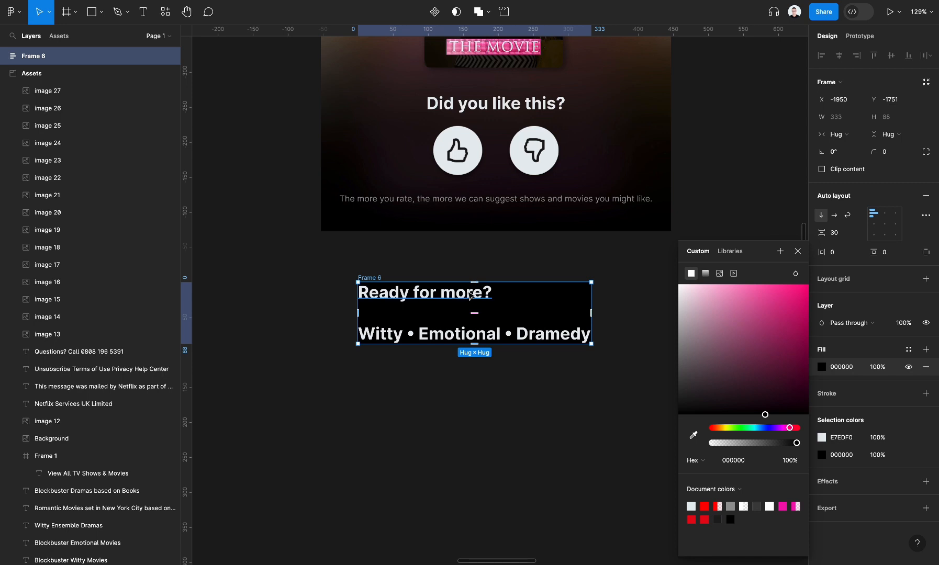
Step: Set both texts in Frame 6 to fill its width, and place the frame just beneath Frame 3, aligned with its left edge
left_click(468, 297)
left_click(464, 331, "shift")
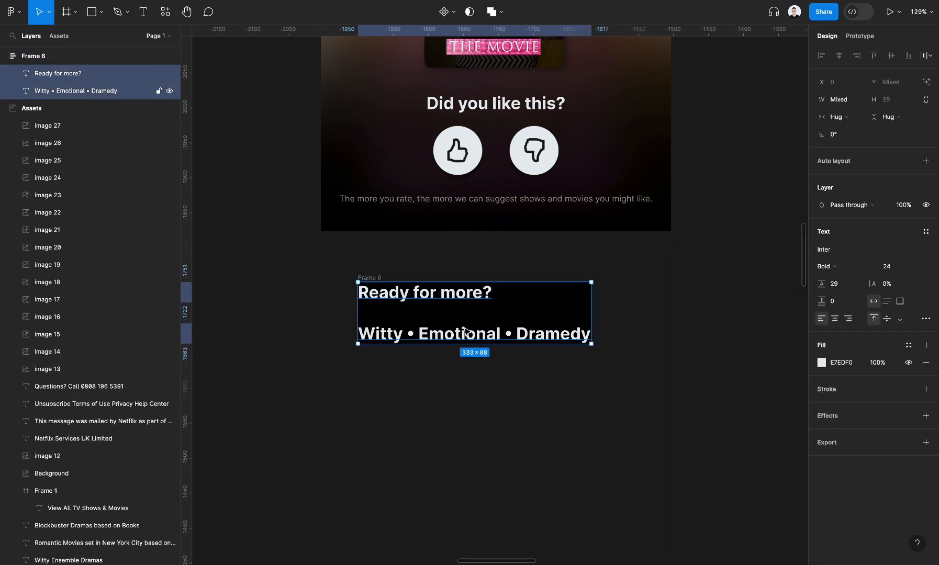
left_click(835, 117)
left_click(834, 131)
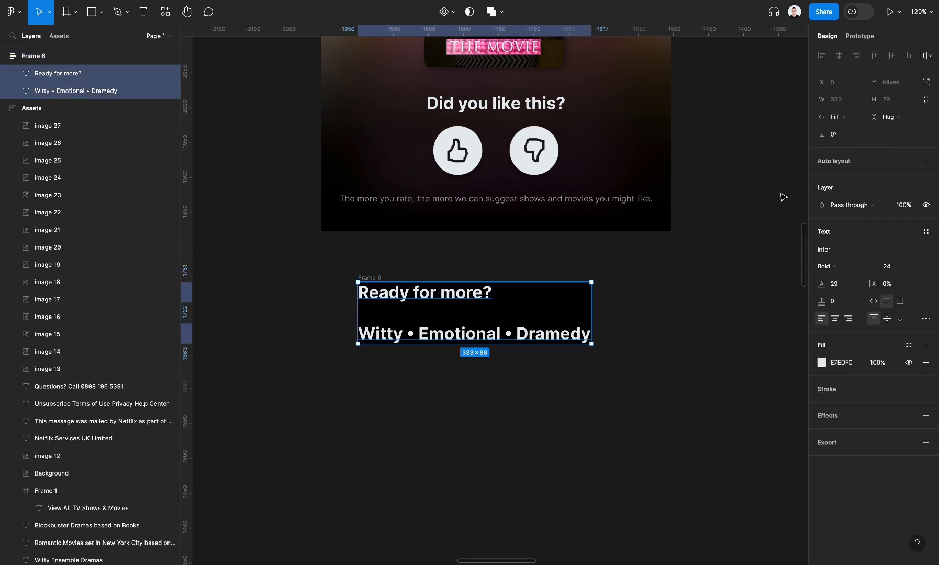
left_click(381, 263)
left_click_drag(373, 283, 336, 251)
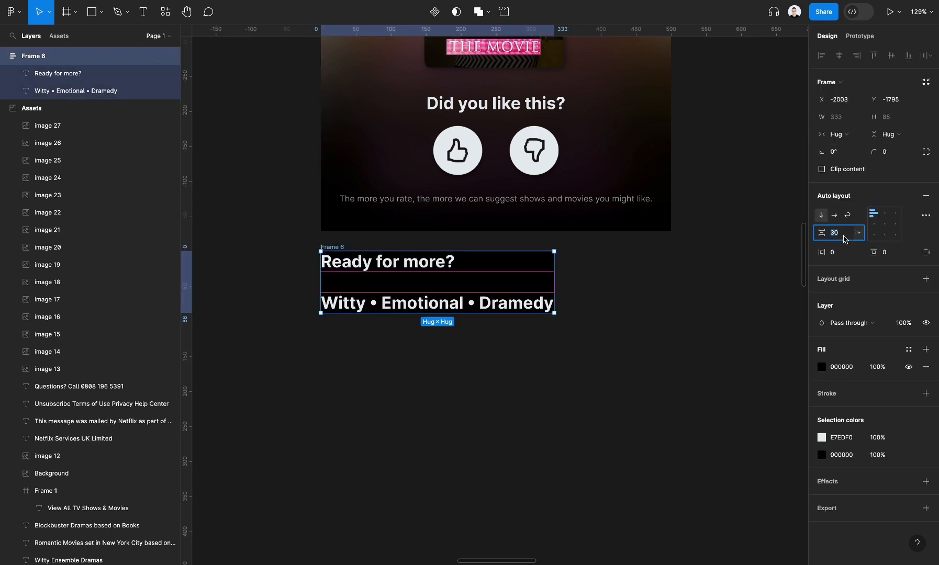
Step: Give Frame 6 a gap of 12 between items, horizontal padding of 24 and a fixed width of 500
left_click(846, 253)
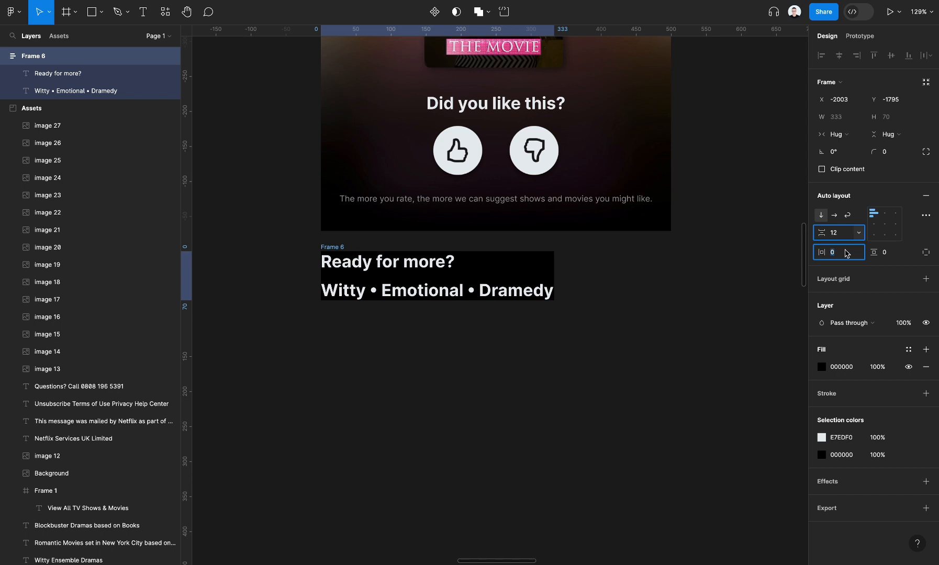
type("24")
key("Return")
left_click_drag(589, 268, 672, 265)
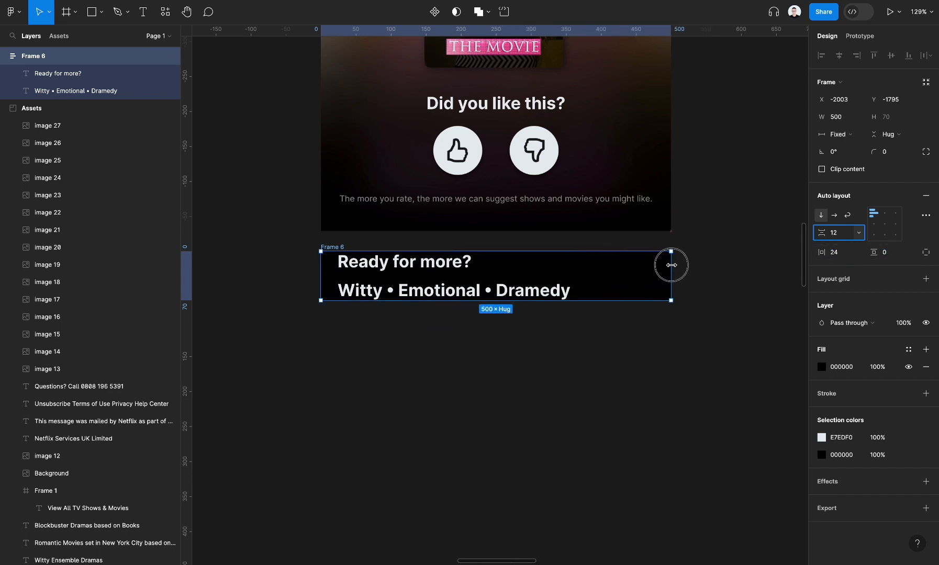
scroll(662, 274, "up", 5)
scroll(662, 274, "left", 1)
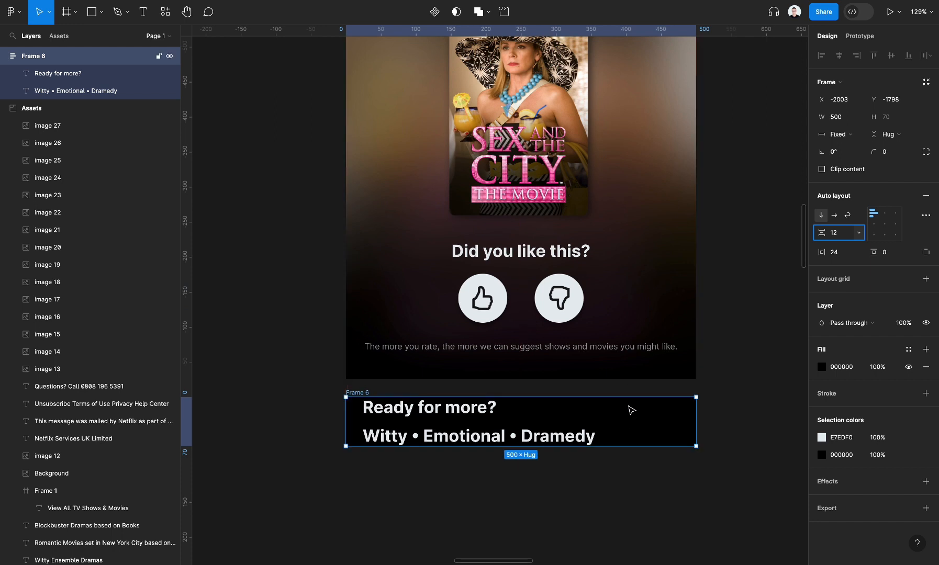
scroll(632, 410, "down", 3)
left_click(608, 433)
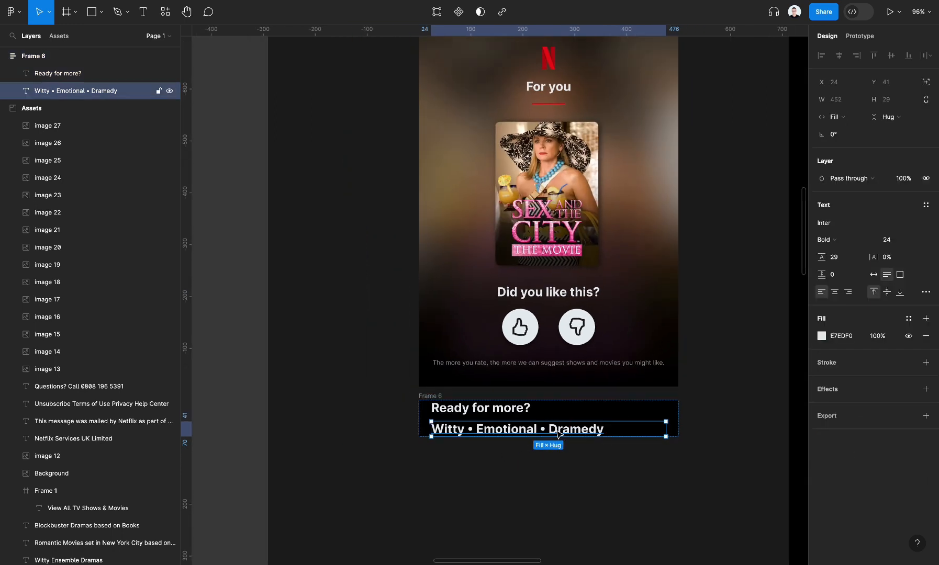
left_click(526, 411)
left_click(554, 499)
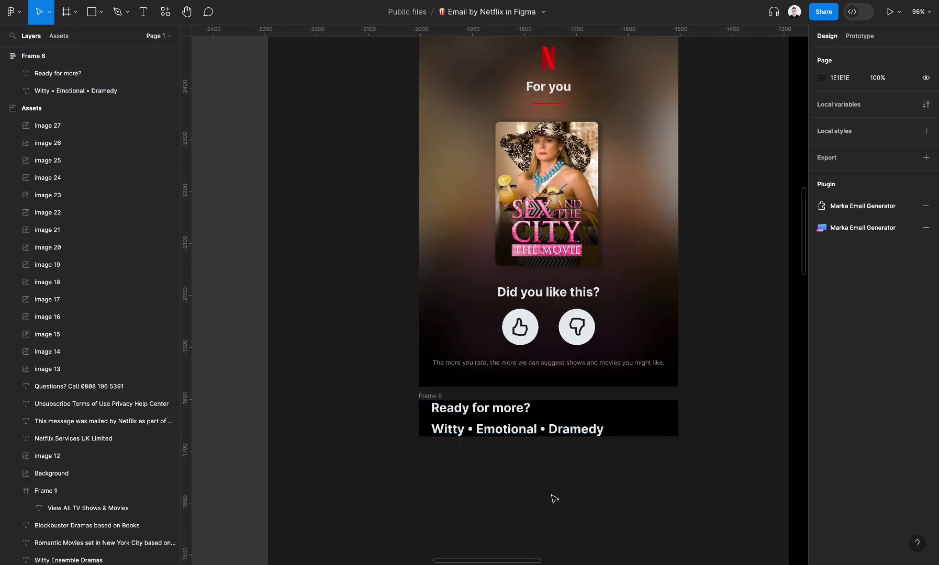
key("ctrl+backslash")
scroll(554, 499, "down", 3)
scroll(554, 499, "left", 2)
left_click(508, 269)
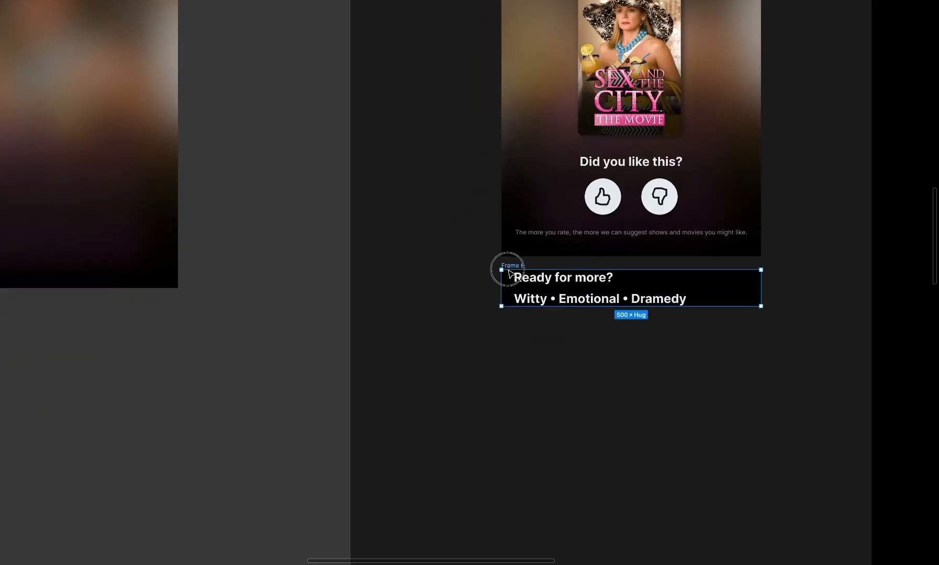
Step: Copy the "Blockbuster Witty Movies" heading and its three posters from the Assets frame to the empty space below Frame 6
scroll(509, 273, "left", 5)
scroll(509, 273, "down", 6)
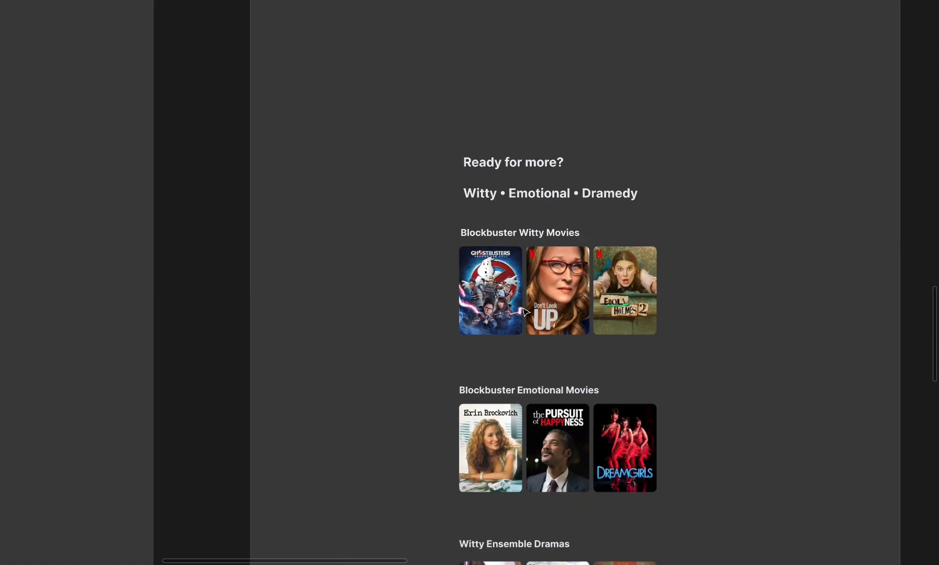
scroll(526, 313, "right", 2)
scroll(526, 312, "up", 1)
scroll(434, 298, "up", 4)
left_click(434, 309)
left_click(568, 311, "shift")
left_click(606, 309, "shift")
left_click(475, 236, "shift")
scroll(453, 311, "down", 6)
left_click_drag(452, 310, 673, 145)
scroll(672, 142, "up", 5)
scroll(585, 311, "right", 3)
scroll(586, 311, "up", 2)
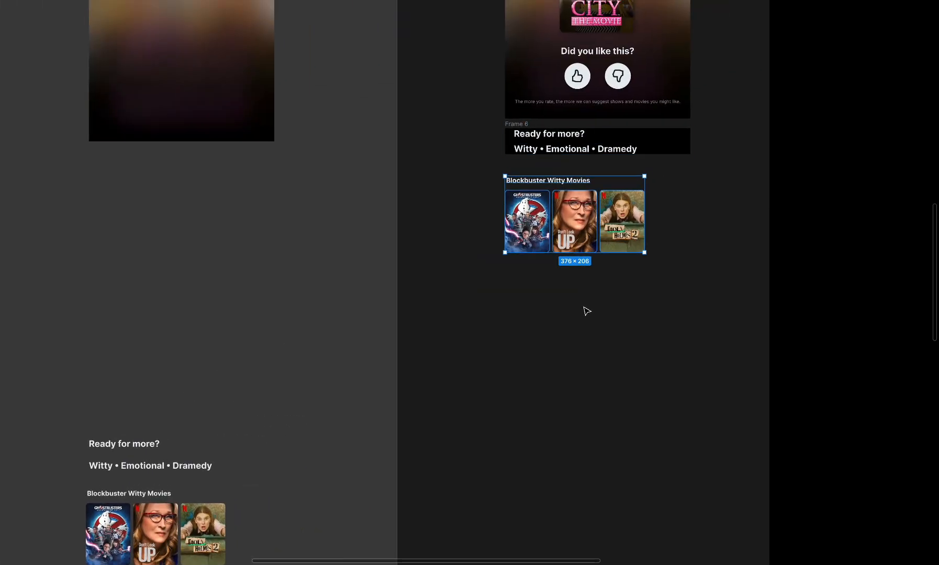
left_click(587, 312)
Step: Wrap the three copied posters in a horizontal auto layout frame and move it slightly down from the heading
scroll(582, 312, "up", 4)
scroll(582, 312, "up", 3)
scroll(582, 312, "right", 1)
left_click_drag(407, 362, 754, 226)
left_click(442, 375)
scroll(445, 377, "up", 4)
scroll(445, 377, "right", 1)
left_click_drag(349, 443, 754, 309)
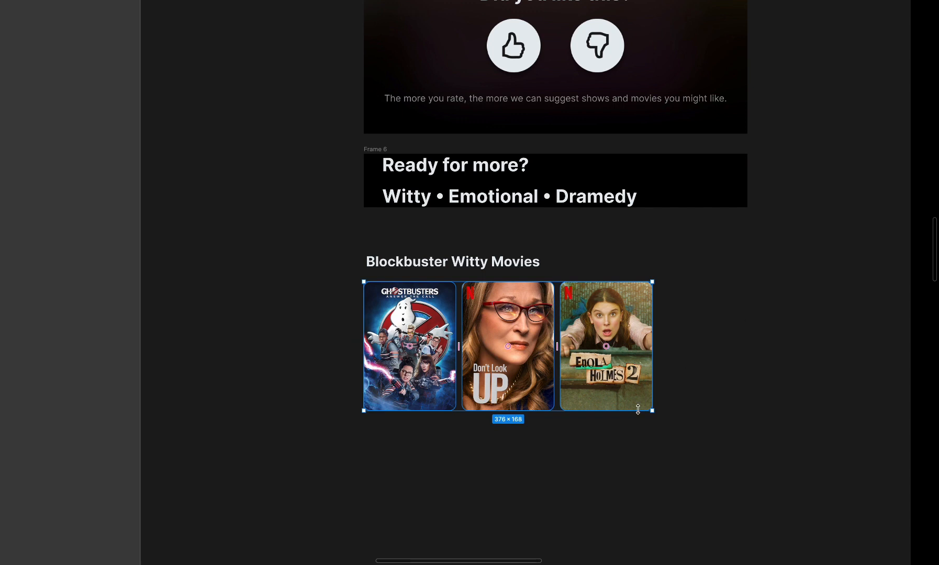
key("ctrl+backslash")
key("shift+a")
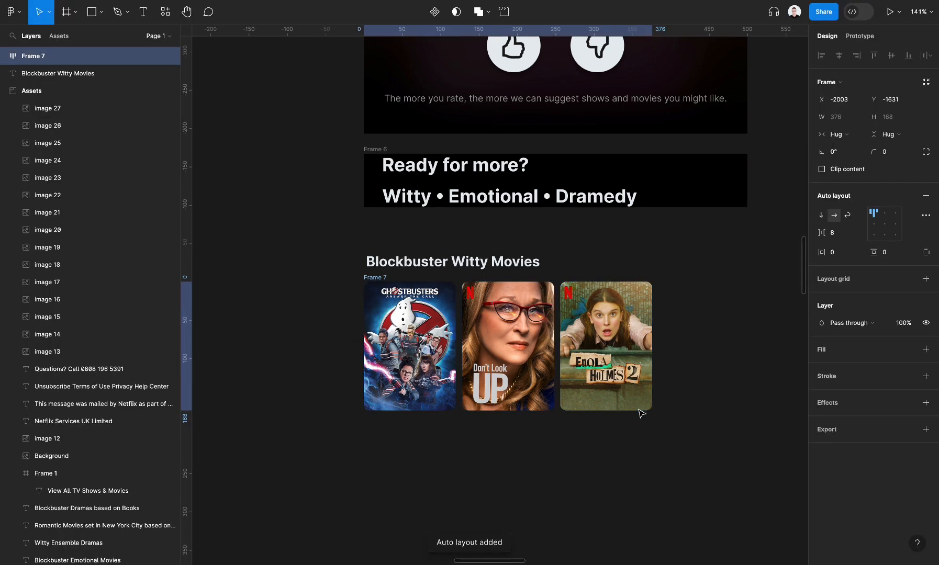
mouse_move(448, 350)
left_mouse_down()
mouse_move(448, 374)
mouse_move(448, 357)
left_mouse_up()
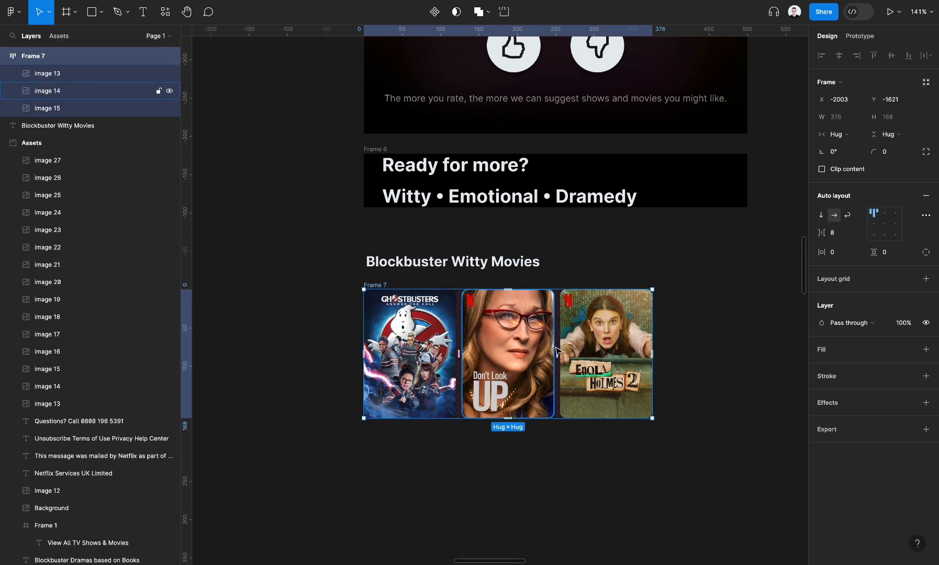
Step: Set the middle poster (image 14) in Frame 7 to fill the container's width
left_click(516, 361)
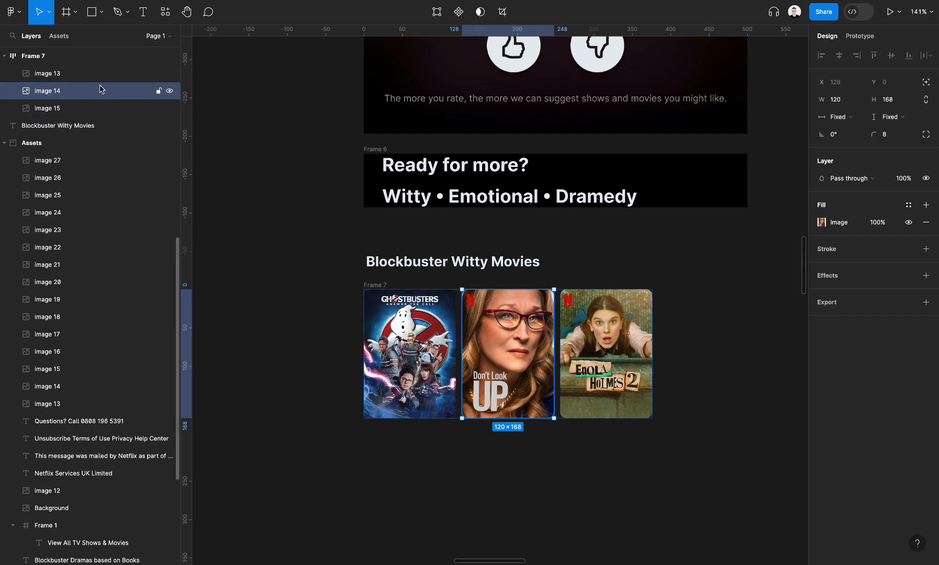
left_click(71, 76)
left_click(69, 92)
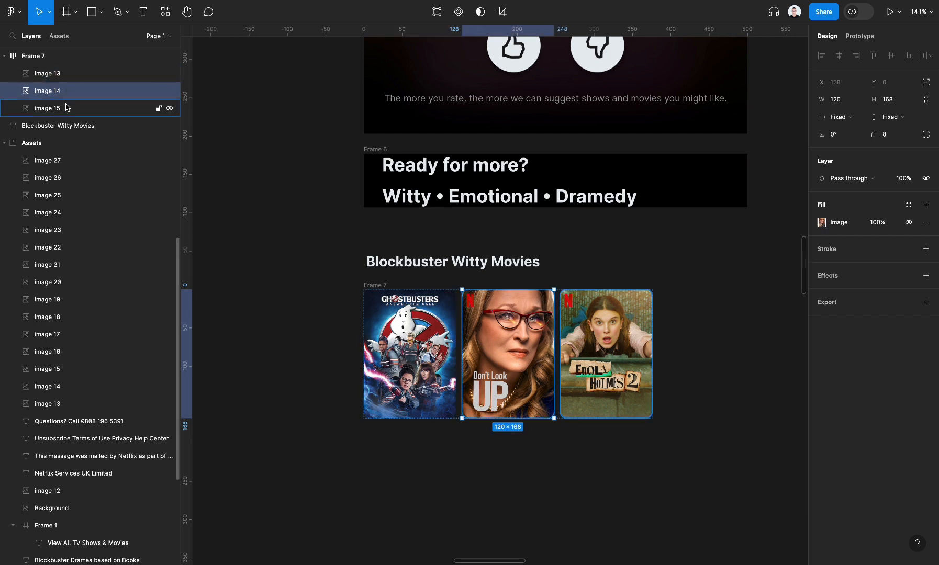
left_click(67, 109)
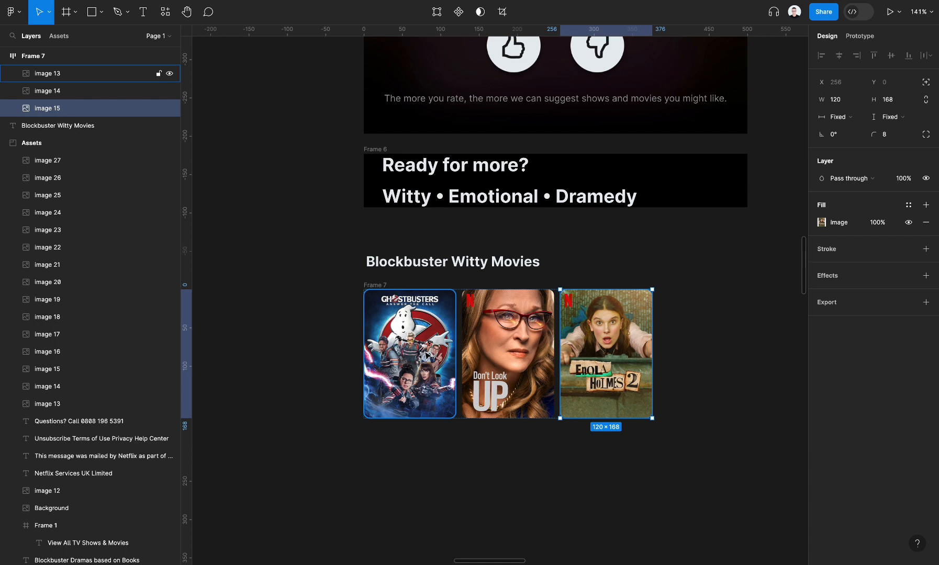
left_click(523, 359)
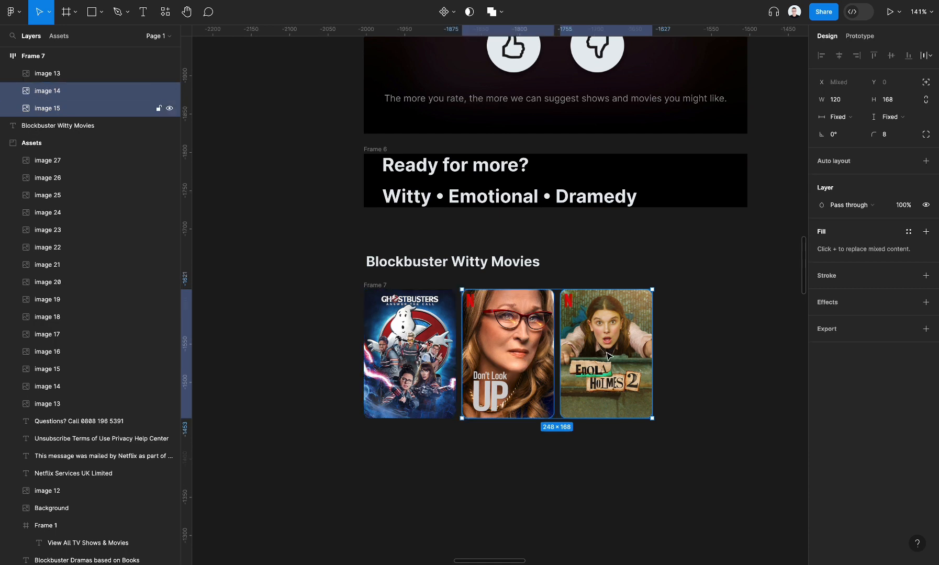
left_click(838, 117)
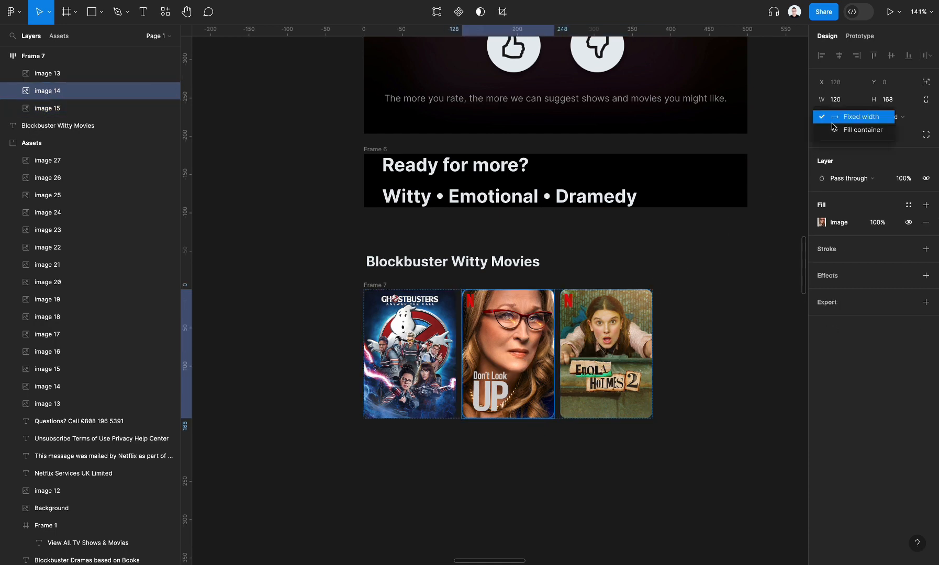
left_click(838, 131)
left_click(720, 265)
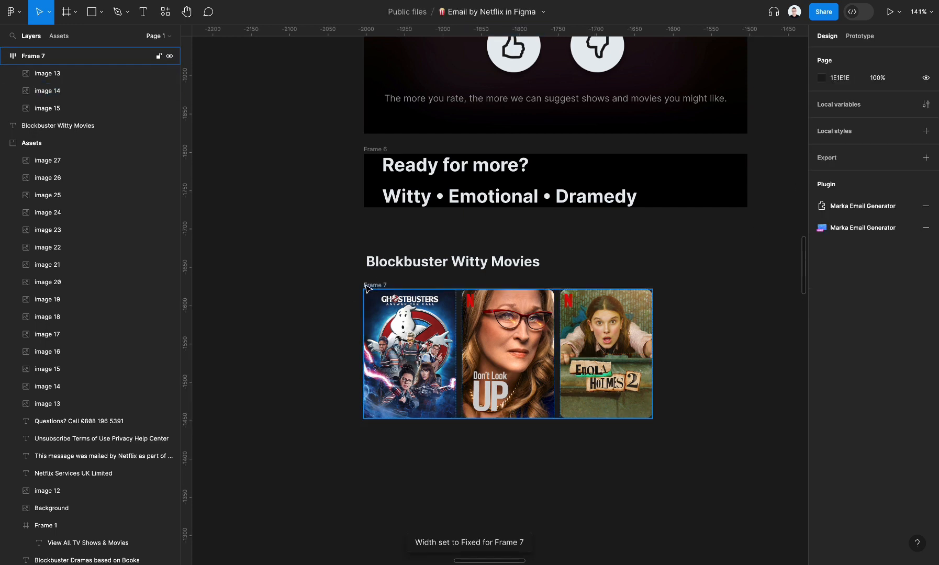
Step: Set the Enola Holmes 2 poster (image 15) and the Ghostbusters poster (image 13) to fill the container's width
left_click(514, 320)
left_click(592, 335)
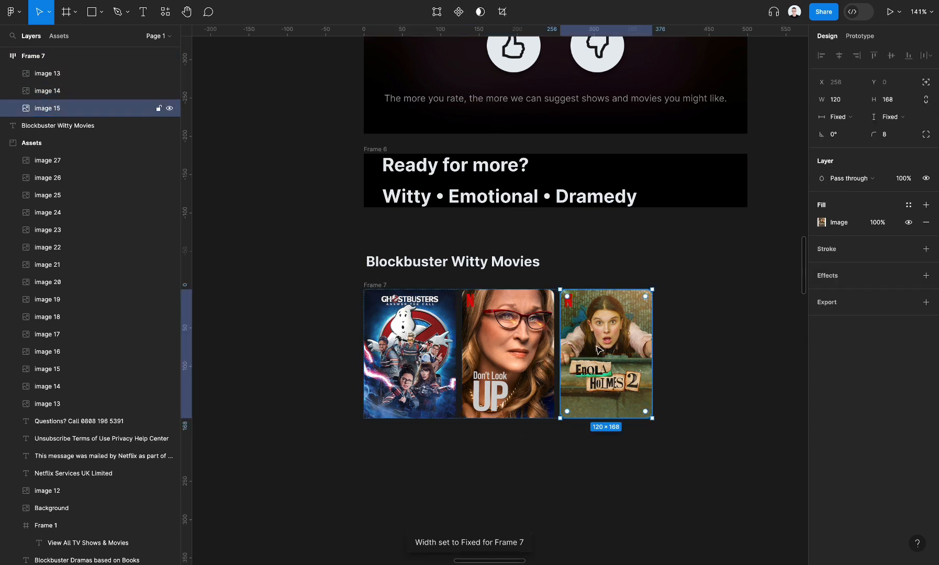
left_click(850, 117)
left_click(858, 130)
left_click(47, 73)
left_click(833, 118)
left_click(859, 130)
Step: Widen Frame 7 to about 387 and place it just beneath the "Blockbuster Witty Movies" heading
left_click(375, 286)
left_click_drag(653, 385, 683, 440)
key("super+z")
left_click_drag(571, 358, 573, 353)
Step: Wrap the "Blockbuster Witty Movies" heading and Frame 7 together in a vertical auto layout frame
left_click(453, 262)
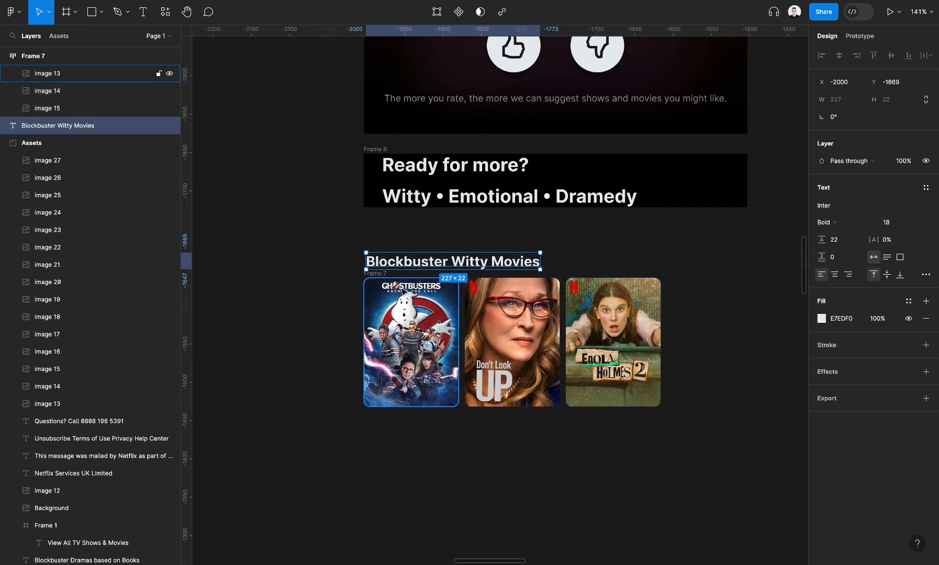
scroll(401, 289, "up", 5)
left_click(336, 265, "shift")
scroll(431, 316, "down", 4)
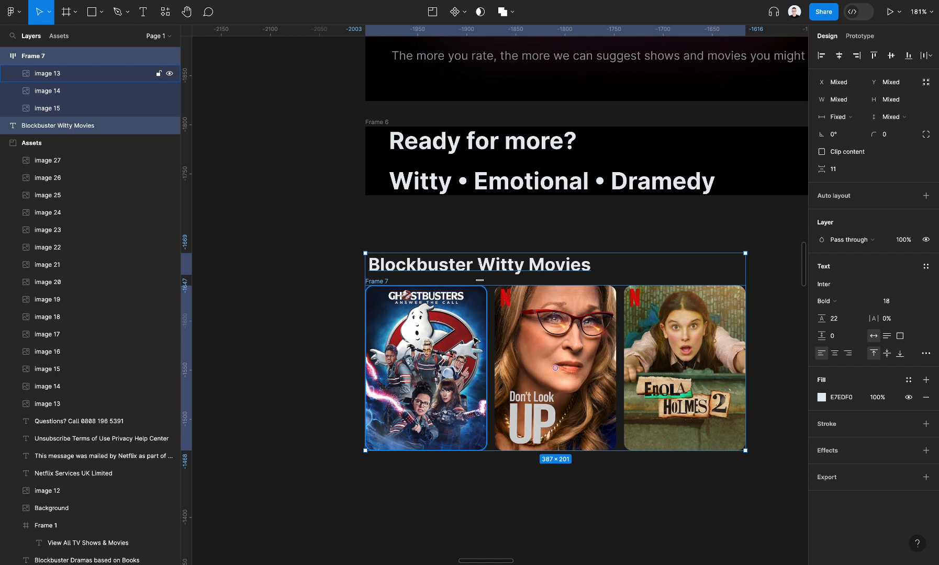
key("shift+a")
Step: Examine the "Ready for more?" section and the poster row in the original email design for their spacing and width
scroll(468, 344, "down", 4)
scroll(471, 349, "left", 10)
scroll(470, 349, "down", 8)
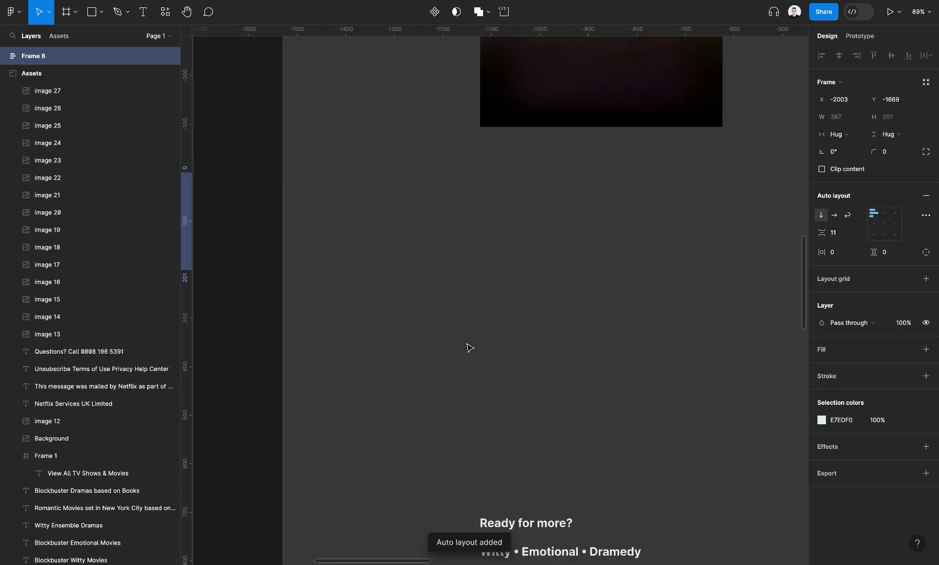
scroll(470, 349, "up", 10)
scroll(469, 349, "down", 4)
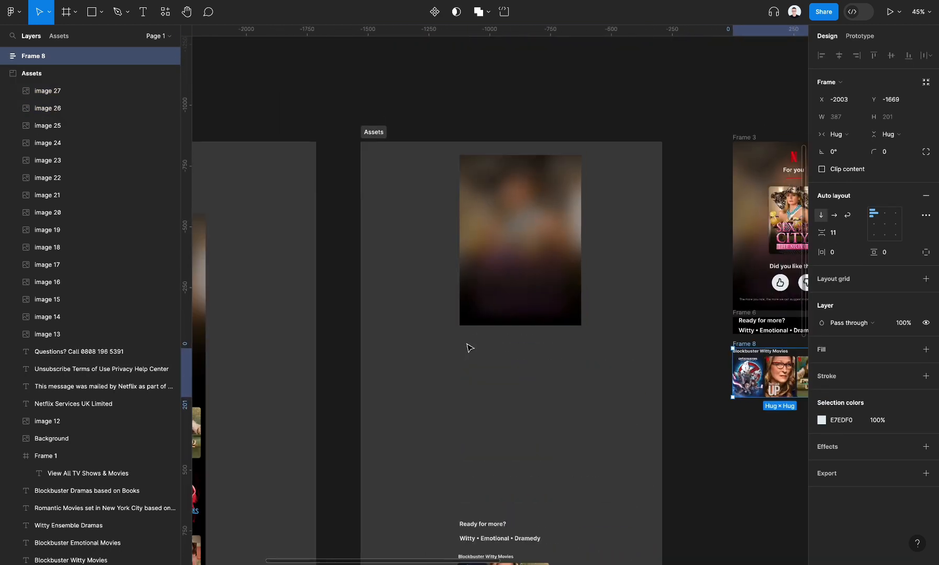
scroll(469, 349, "left", 7)
scroll(520, 380, "up", 5)
scroll(520, 380, "right", 15)
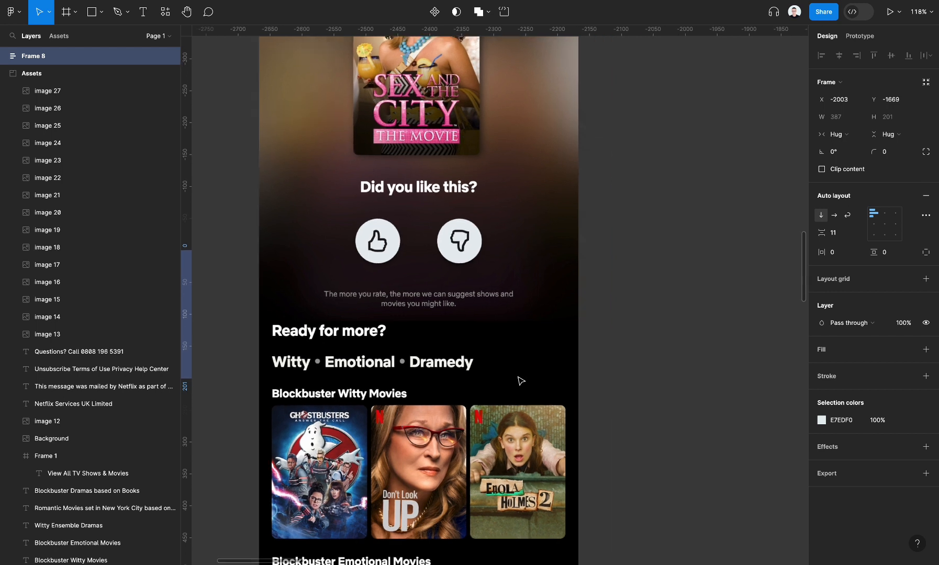
scroll(520, 380, "up", 1)
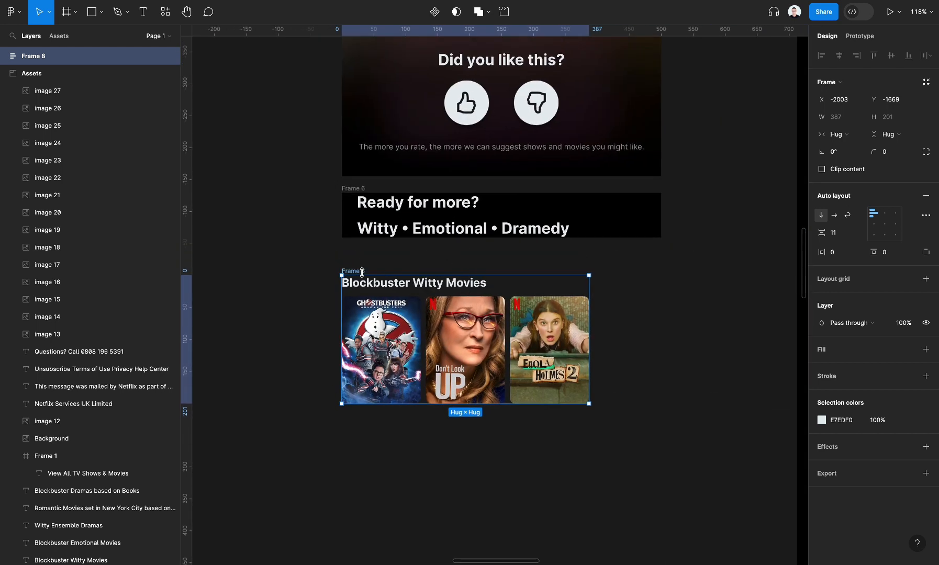
Step: Move Frame 8 up to just beneath Frame 6 and widen it to 500
left_click_drag(360, 272, 360, 252)
left_click_drag(591, 370, 661, 368)
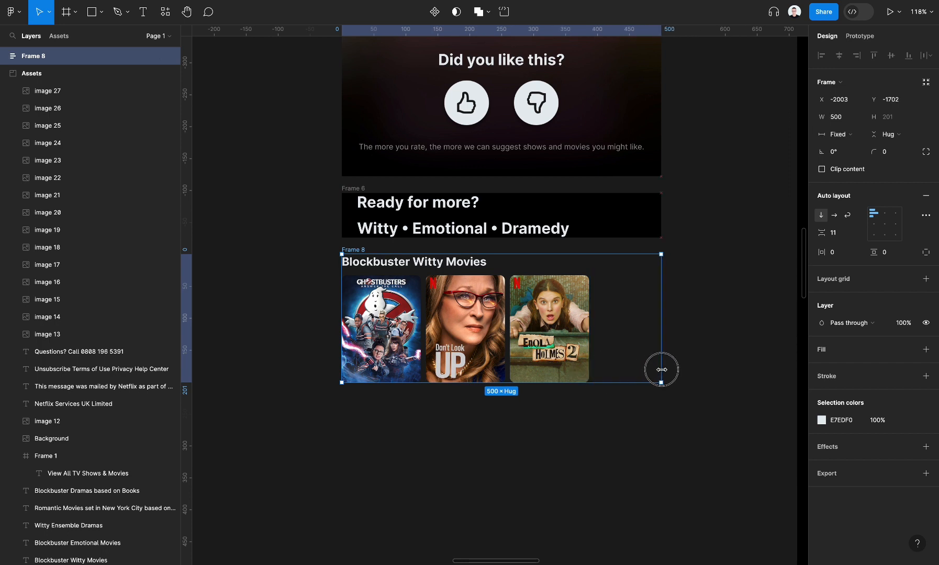
Step: Set Frame 7 and the "Blockbuster Witty Movies" heading to fill the width of Frame 8
left_click(578, 361)
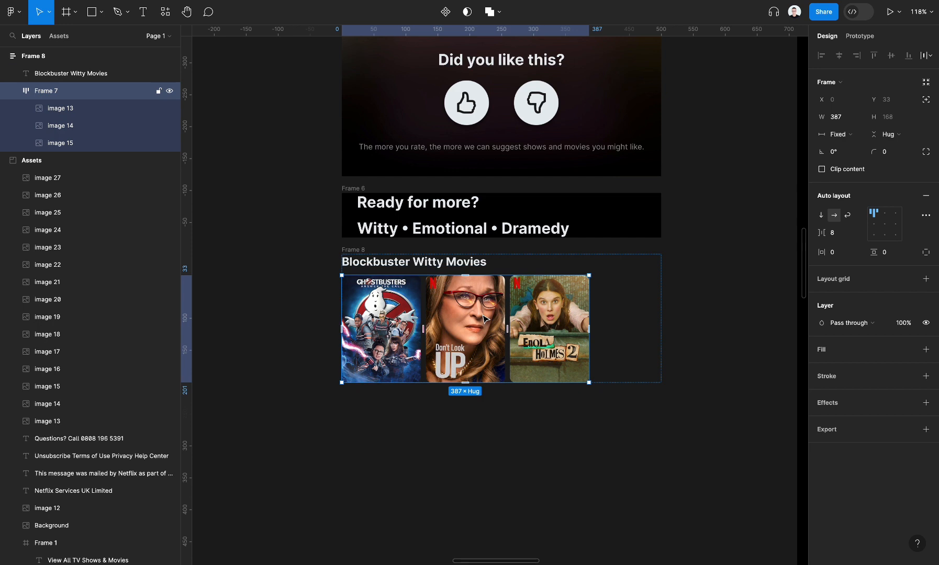
left_click(843, 136)
left_click(844, 155)
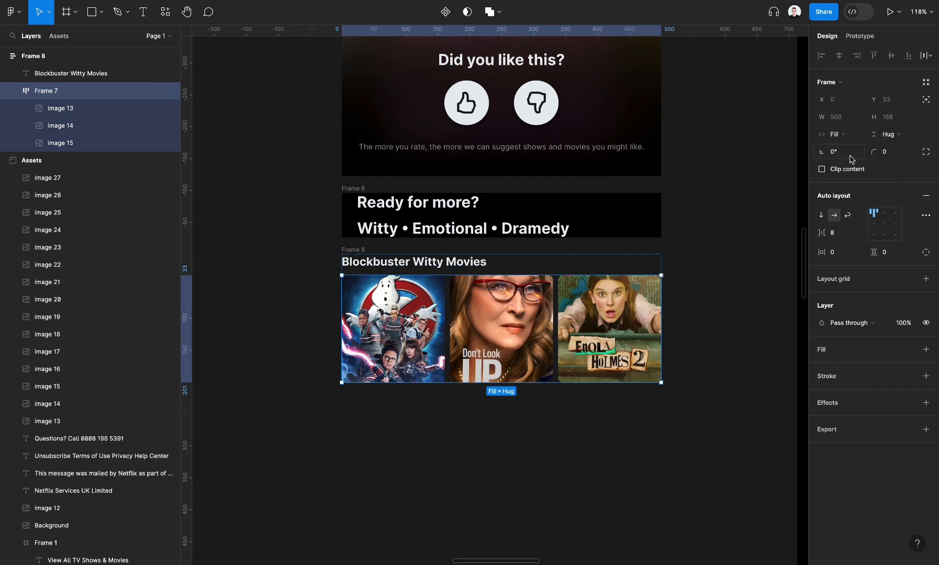
left_click(437, 263)
left_click(840, 117)
left_click(843, 130)
left_click(748, 237)
Step: Stretch the three posters in Frame 7 together to a height of 222
left_click(413, 303)
left_click_drag(474, 383, 473, 411)
left_click(484, 368)
left_click(403, 335, "shift")
left_click(610, 361, "shift")
left_click_drag(618, 382, 616, 417)
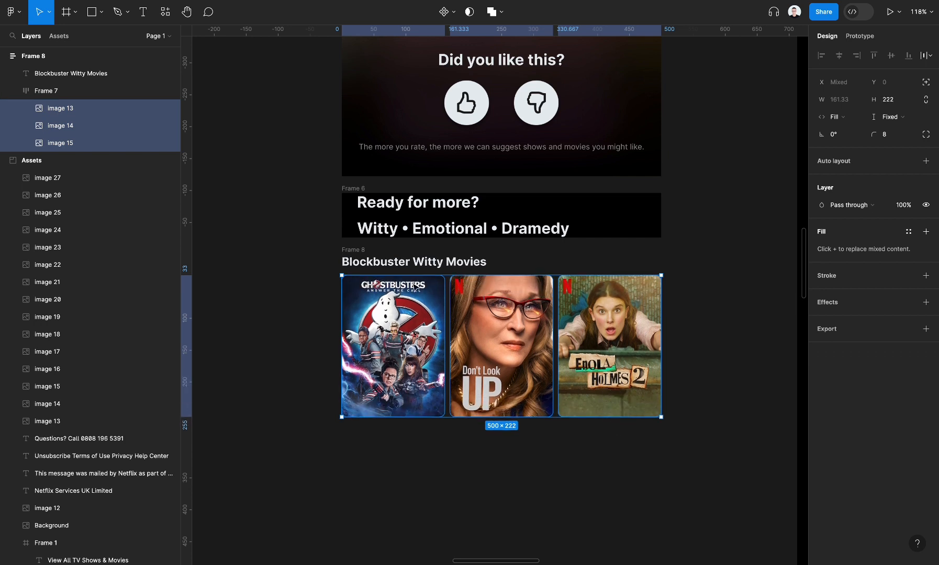
Step: Give Frame 8 a gap of 12 between items and horizontal and vertical padding of 24
left_click(358, 251)
type("12")
left_click(838, 255)
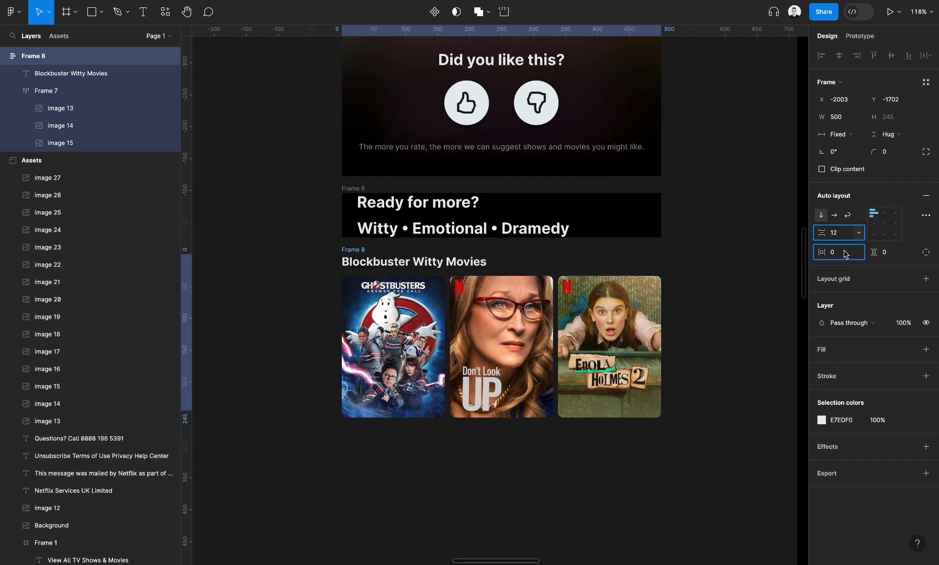
double_click(844, 252)
key("Tab")
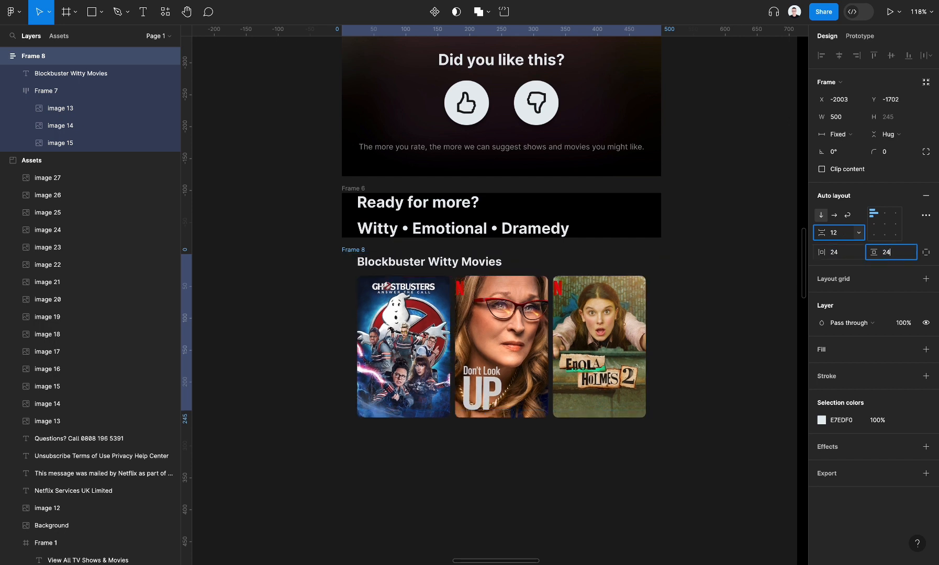
key("Return")
Step: Set the height of the poster row, Frame 7, to hug its contents
left_click(601, 364)
left_click(516, 369, "shift")
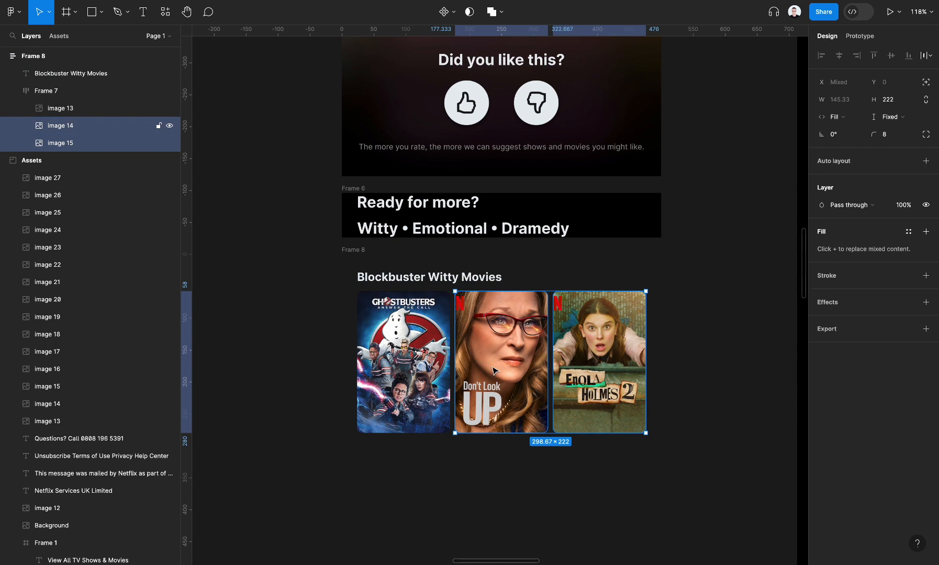
left_click(405, 385, "shift")
key("Escape")
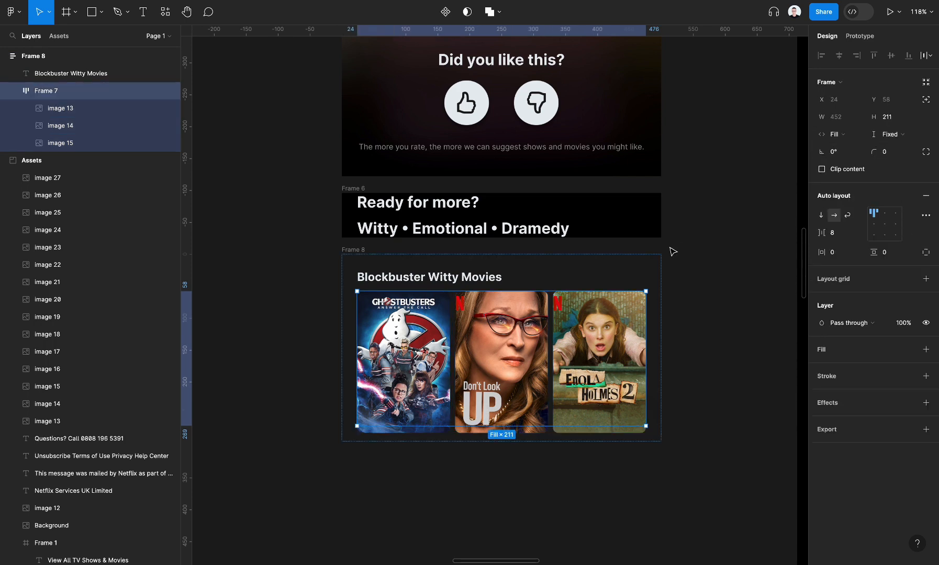
left_click(889, 141)
left_click(888, 151)
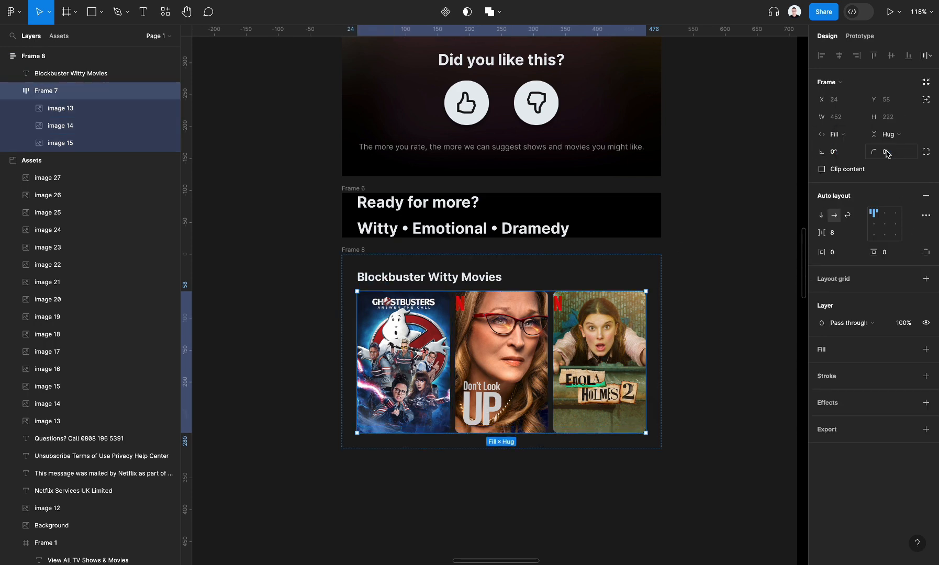
key("Escape")
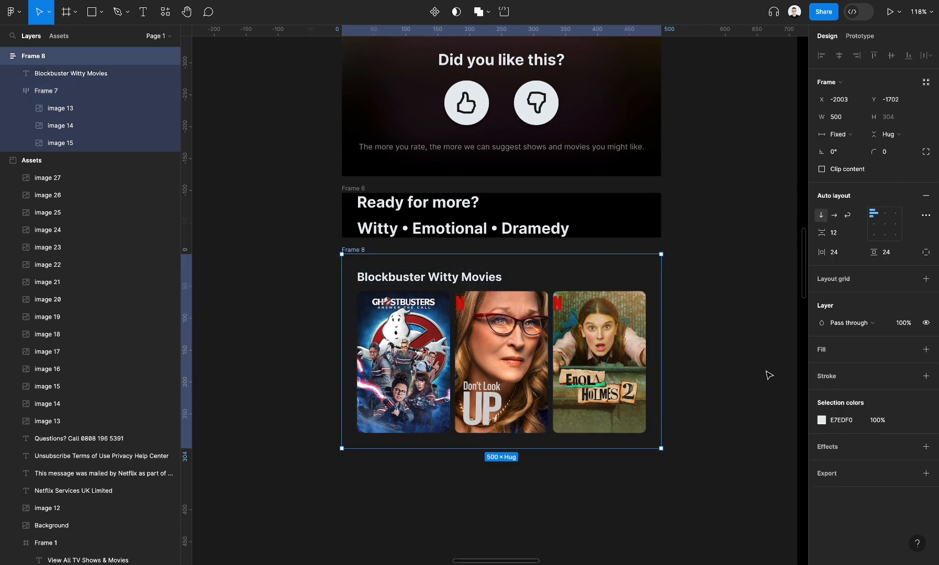
Step: Add a fill to Frame 8 and set it to black (000000) with a sampled colour
left_click(926, 350)
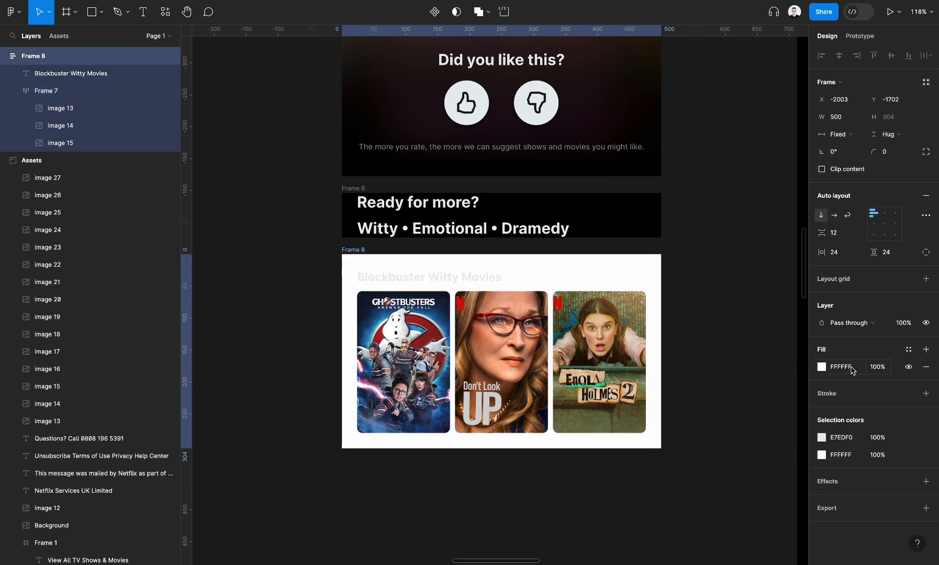
left_click(822, 368)
left_click_drag(750, 369, 650, 451)
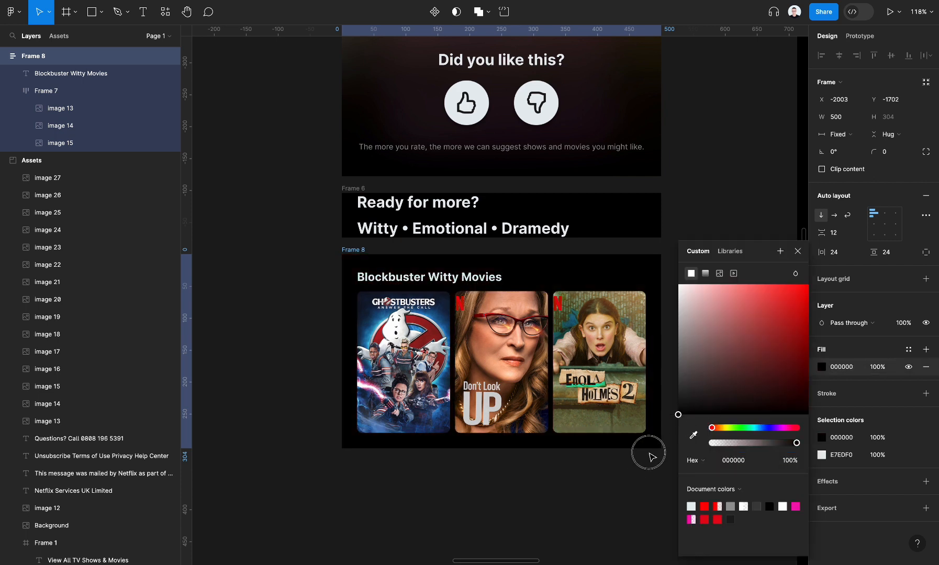
left_click(797, 252)
left_click(723, 273)
Step: Move Frame 8 up just beneath Frame 6, to Y -1707, keeping their left edges aligned
scroll(723, 272, "down", 5, "ctrl")
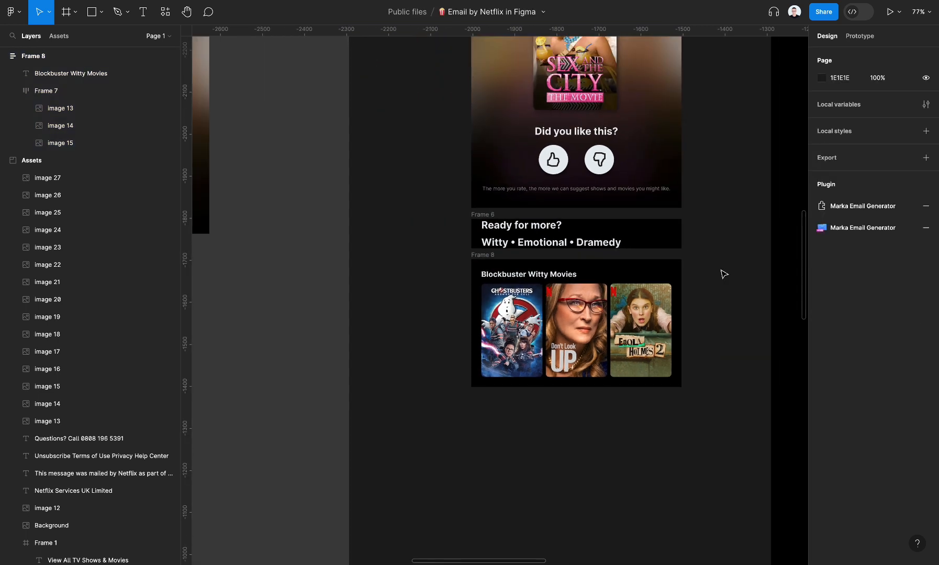
scroll(495, 280, "up", 8, "ctrl")
left_click(465, 242)
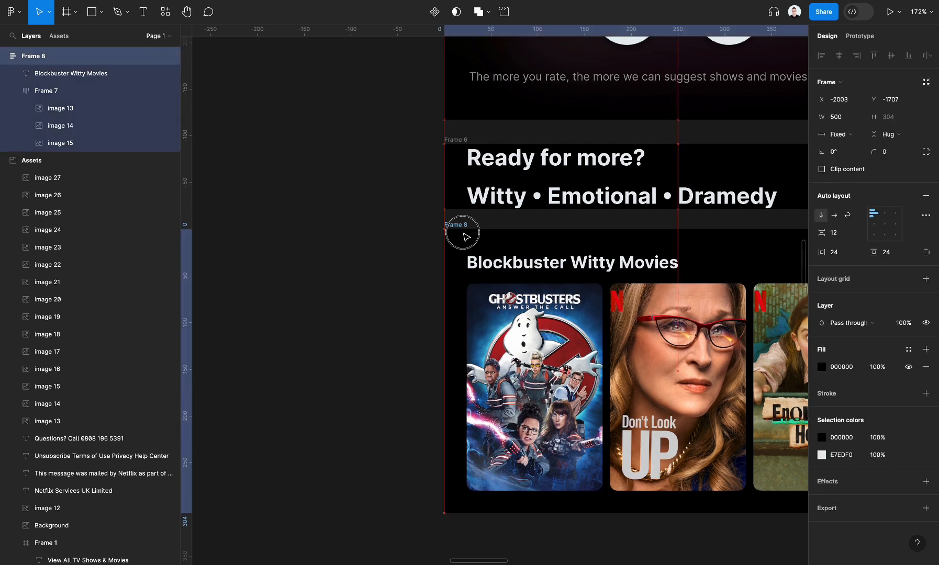
Step: Examine the remaining movie category rows and the footer elements in the Assets frame
scroll(539, 282, "down", 5, "ctrl")
scroll(539, 283, "down", 5)
scroll(540, 283, "left", 6)
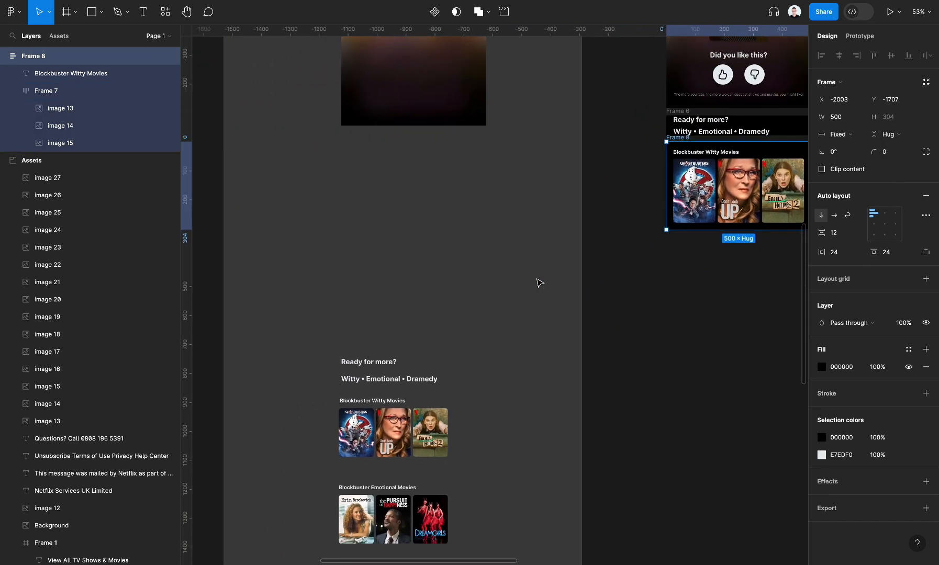
scroll(538, 282, "down", 3)
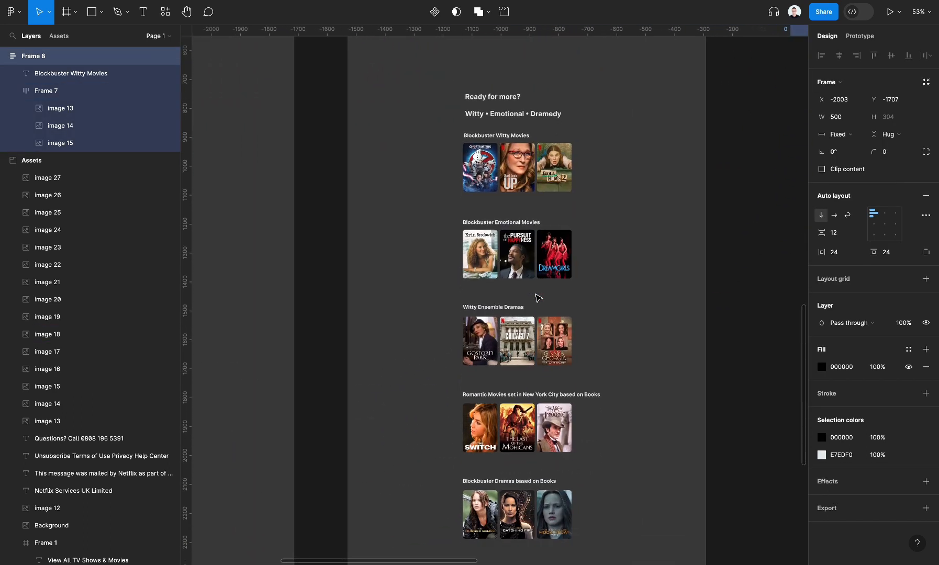
scroll(478, 256, "down", 6)
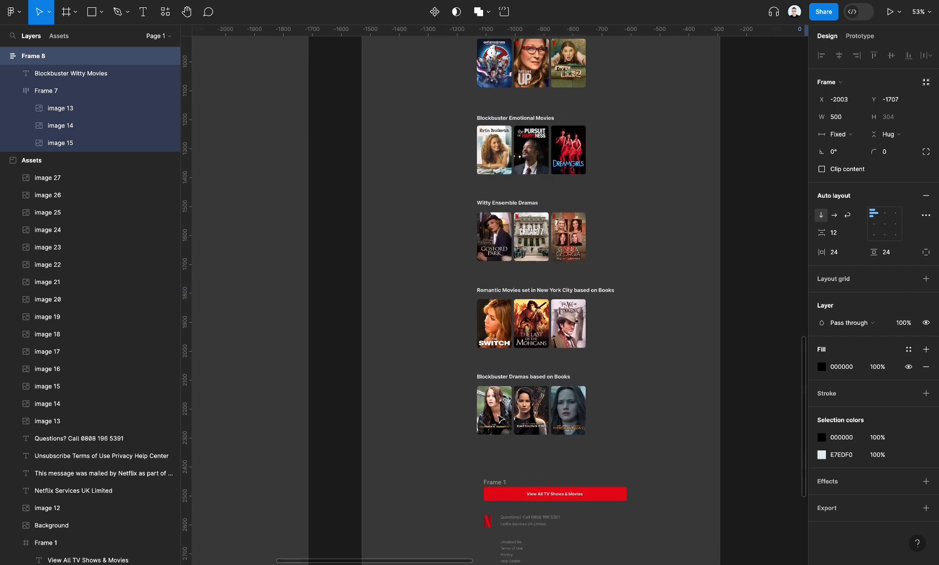
scroll(500, 419, "right", 3)
scroll(500, 419, "up", 11)
scroll(500, 418, "right", 6)
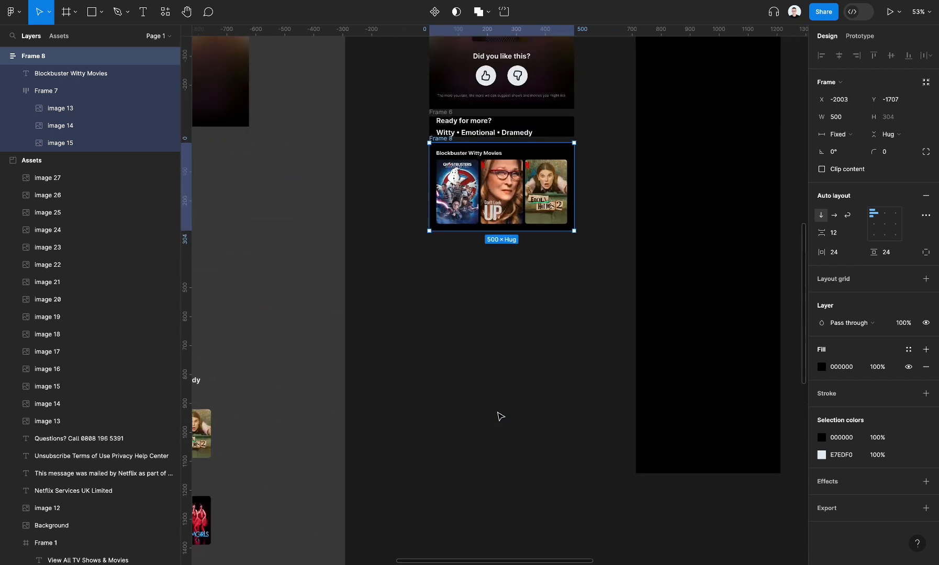
Step: Move Frame 8 down to Y -1686, keeping it left-aligned with Frame 6
scroll(505, 186, "up", 4)
left_click_drag(506, 194, 507, 204)
scroll(506, 204, "down", 8)
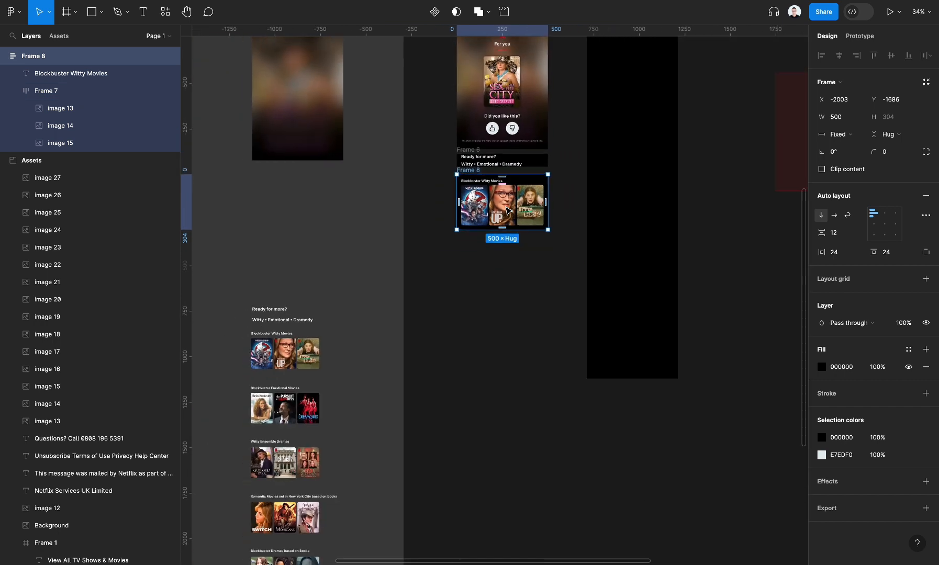
Step: Copy the red View All TV Shows & Movies button and the footer logo and texts from Assets to below Frame 8
scroll(507, 205, "down", 4)
scroll(507, 205, "left", 5)
left_click_drag(421, 527, 718, 117)
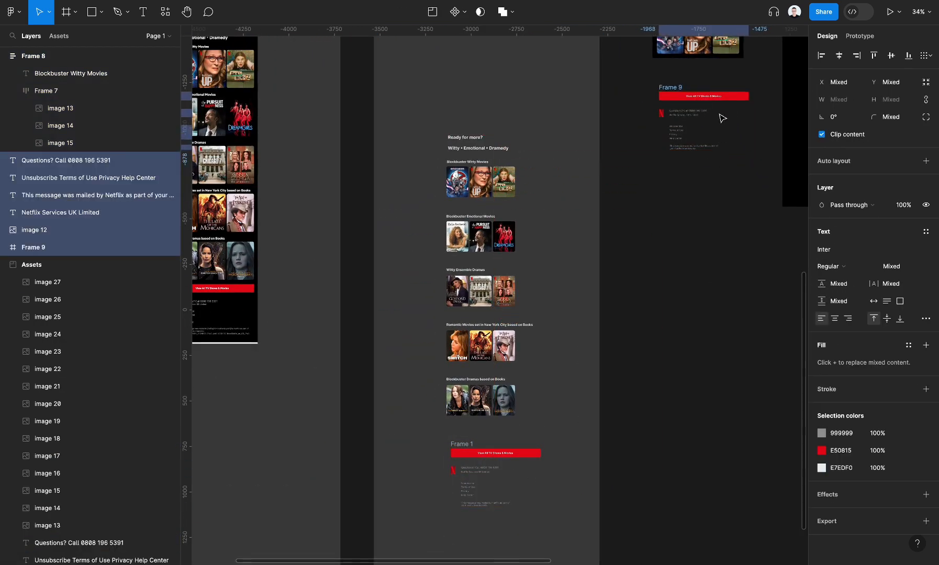
scroll(592, 280, "up", 5)
left_click_drag(593, 280, 587, 356)
left_click(637, 218)
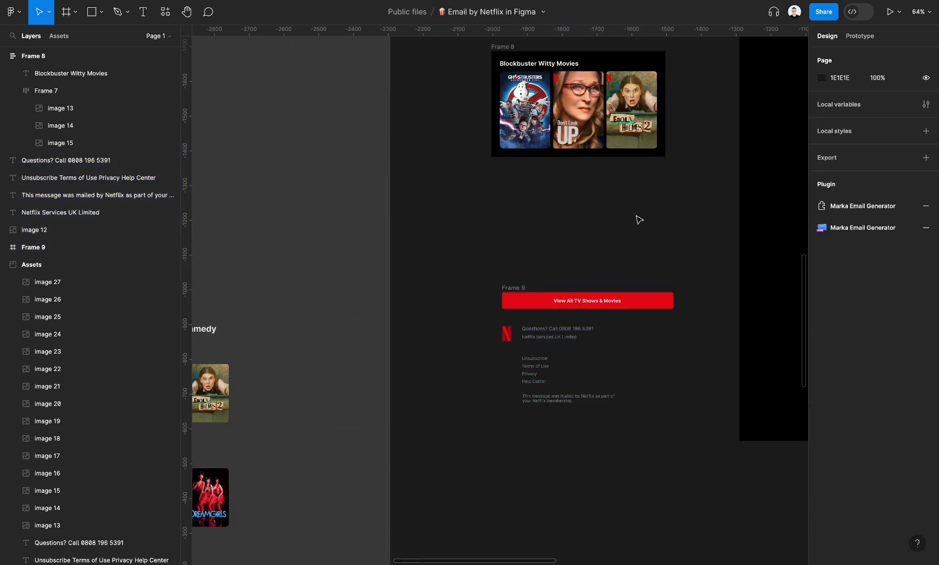
Step: Move the red button frame up away from the footer, aligned with Frame 8's left edge at X -2003, Y -1320
scroll(574, 275, "up", 3)
scroll(574, 274, "right", 2)
left_click_drag(413, 407, 413, 305)
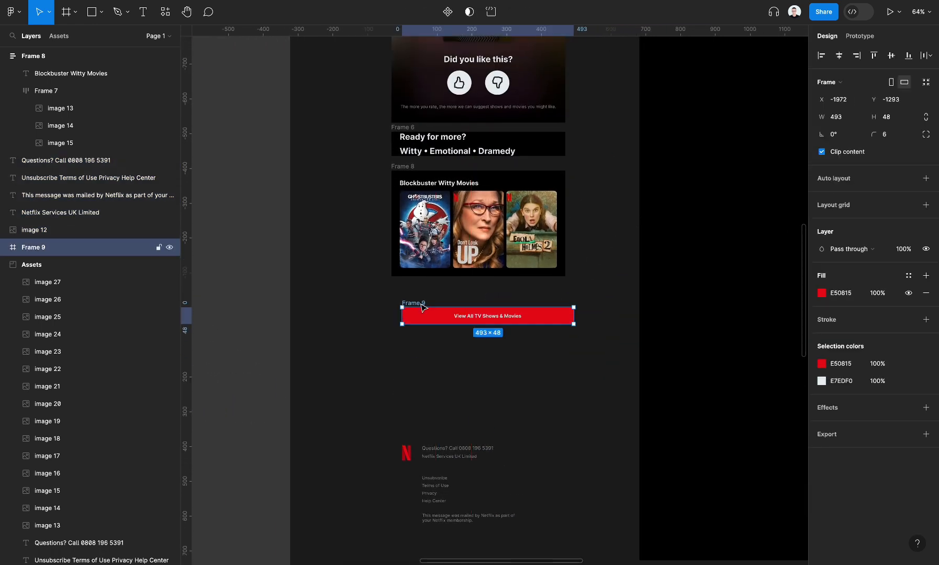
scroll(469, 399, "up", 5)
left_click_drag(350, 306, 355, 286)
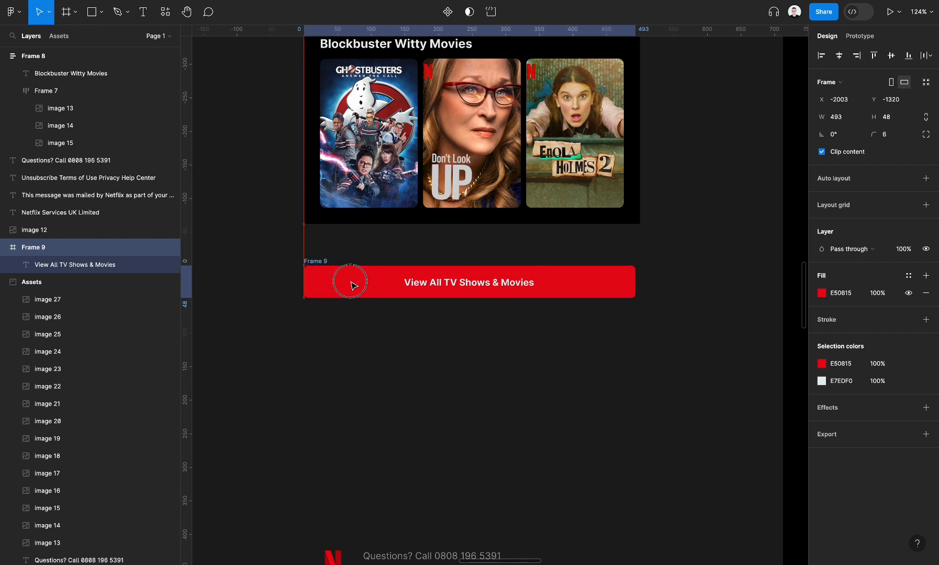
Step: Apply auto layout to the red View All TV Shows & Movies button frame
left_click(408, 280)
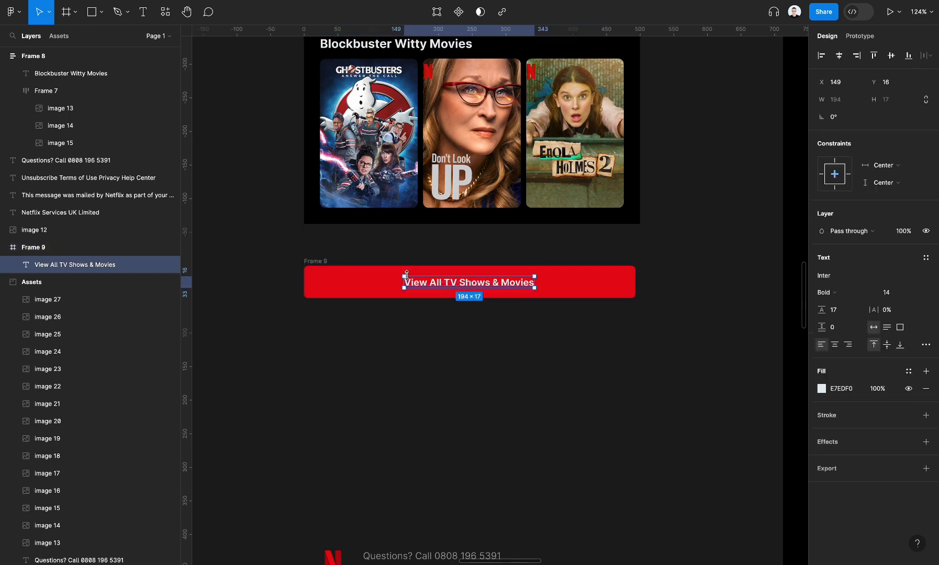
left_click(321, 255)
left_click(316, 261)
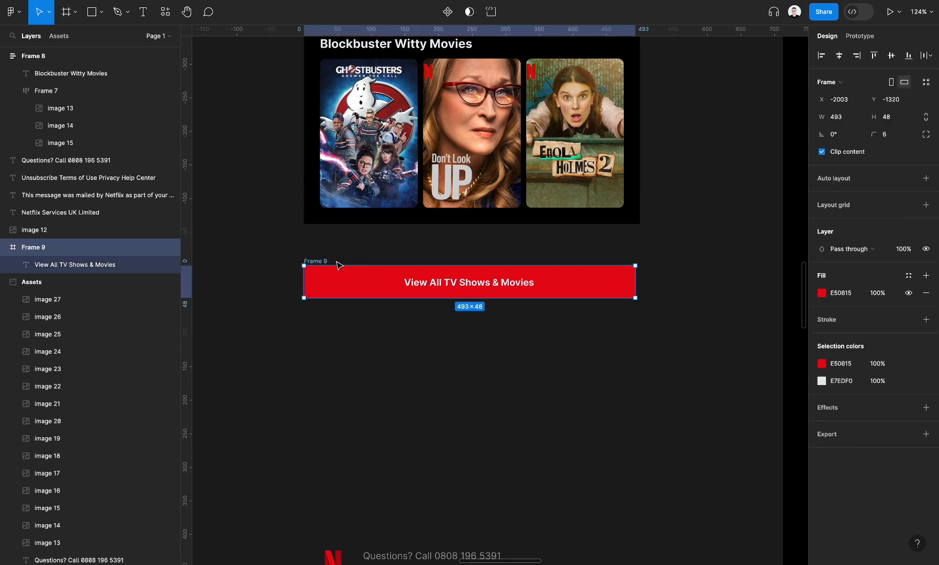
key("shift+a")
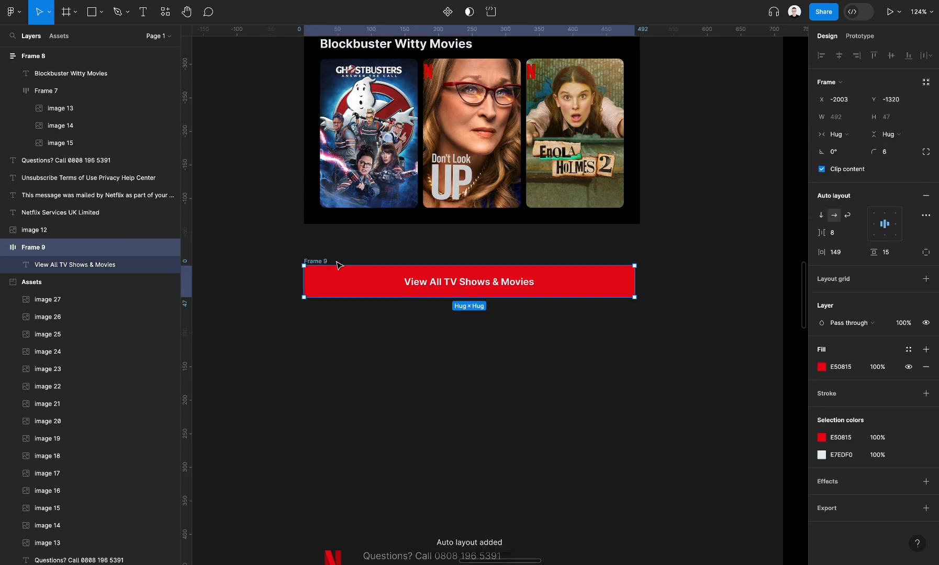
left_click(478, 286)
left_click(315, 261)
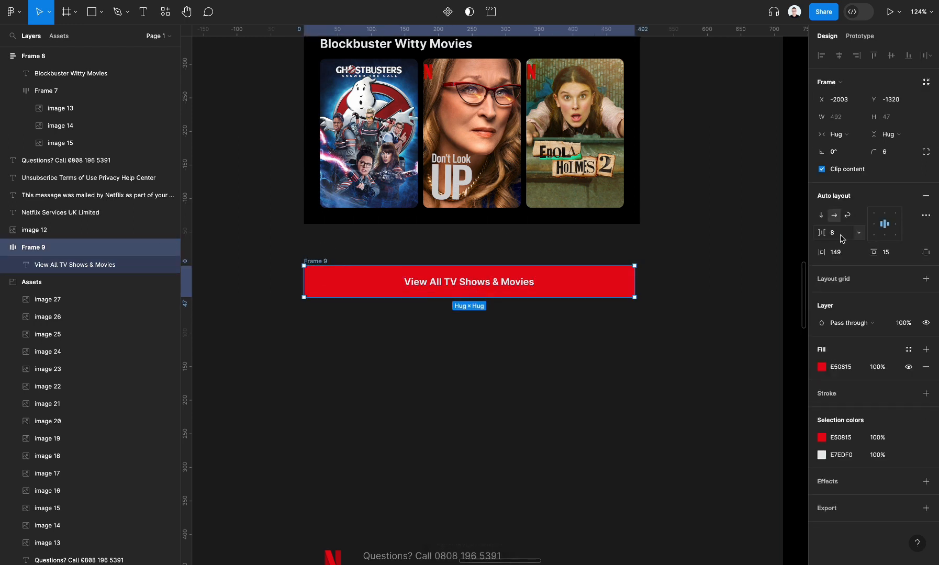
Step: Set the red button's horizontal and vertical padding to 24
left_click(848, 255)
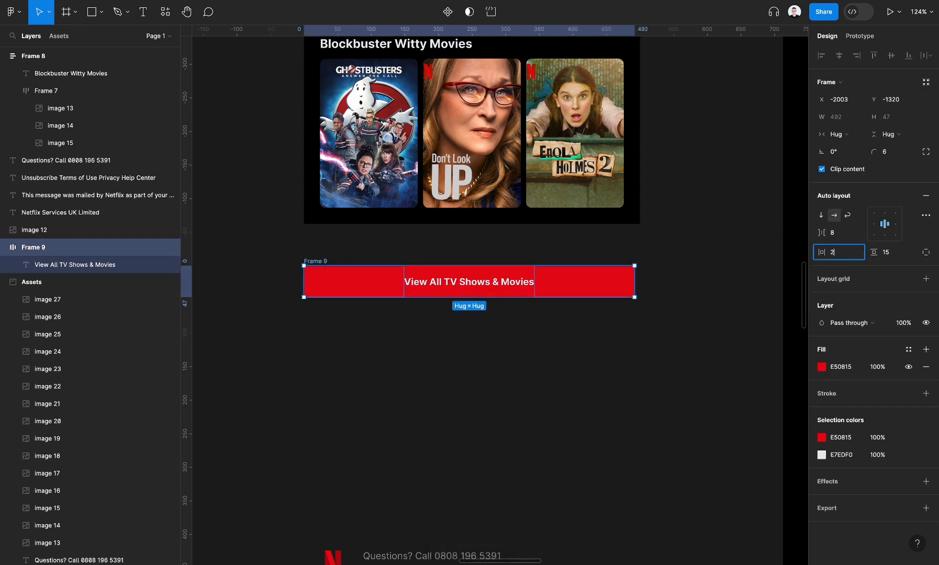
key("Tab")
type("24")
key("Return")
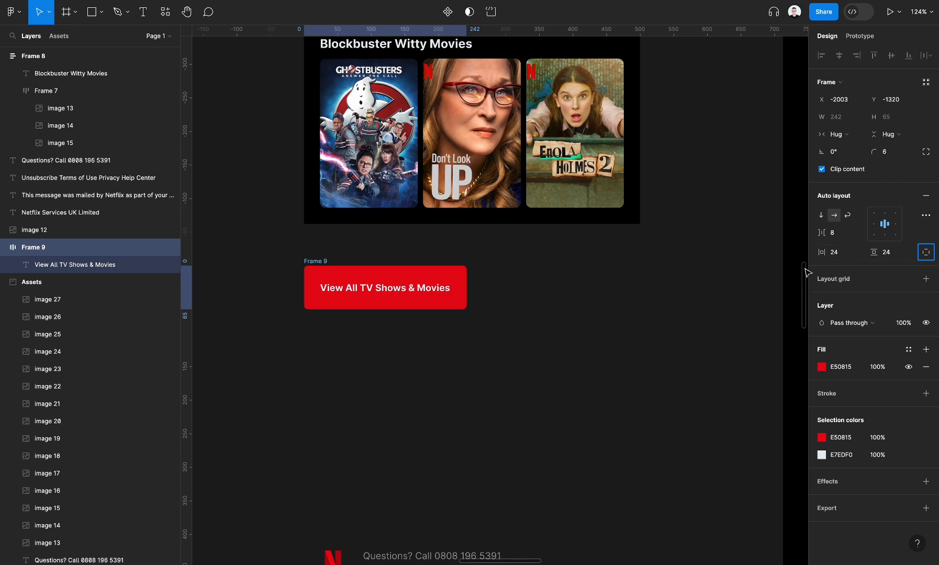
Step: Reduce the red button's vertical padding to 19
left_click(841, 234)
left_click(637, 318)
left_click(321, 264)
left_click(892, 252)
type("18")
key("Return")
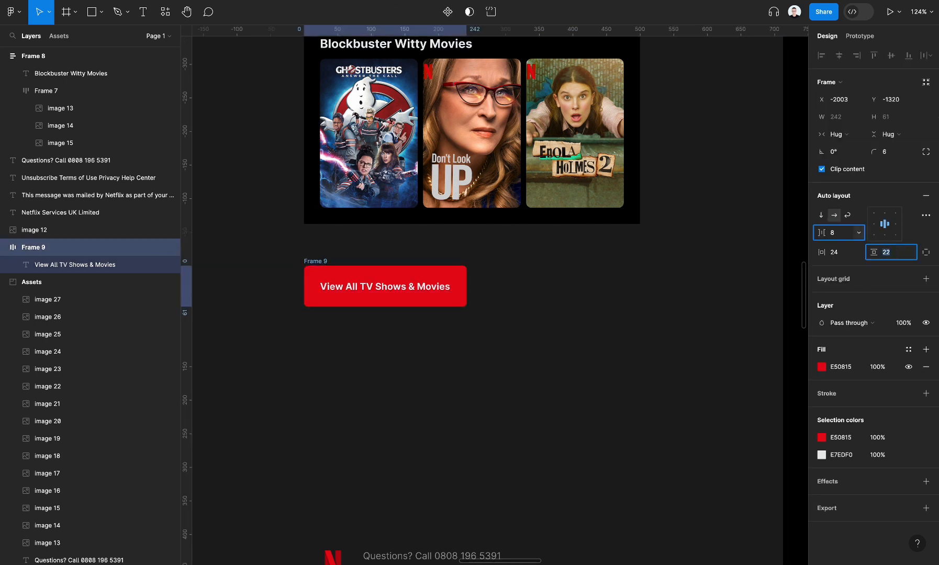
key("Up")
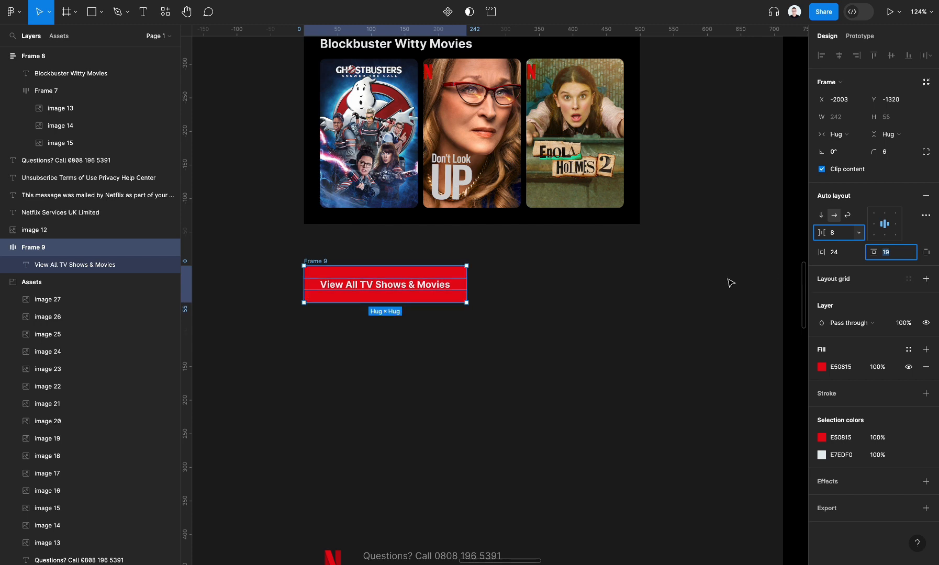
left_click(435, 286)
left_click(316, 260)
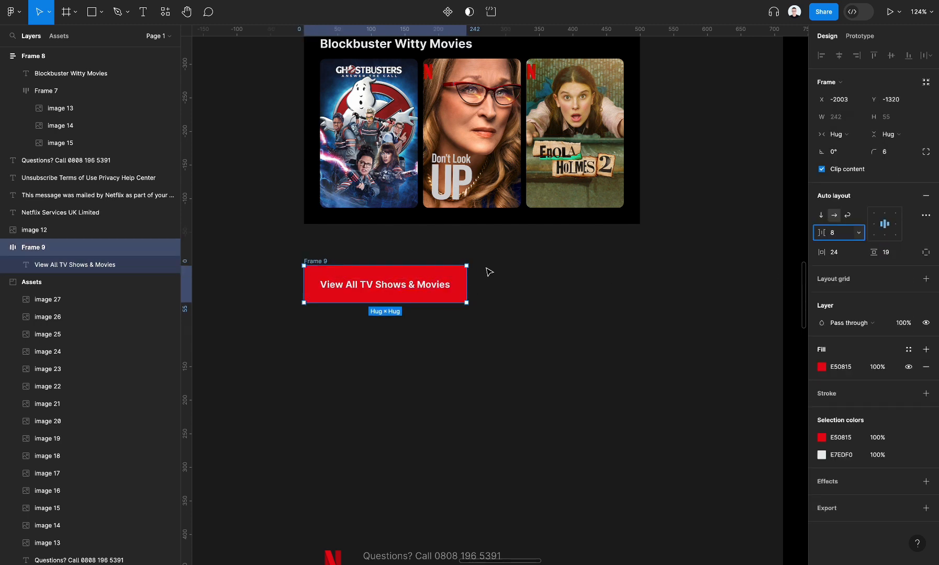
Step: Widen the red button to about 450, make its label fill the width, and centre the label text
left_click_drag(466, 274, 607, 275)
left_click(473, 289)
left_click(838, 118)
left_click(841, 130)
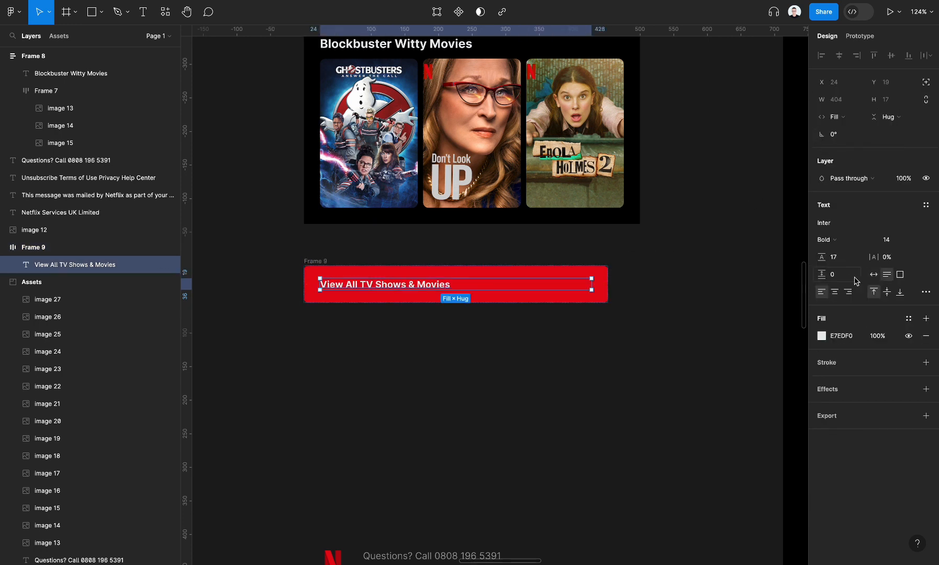
left_click(835, 292)
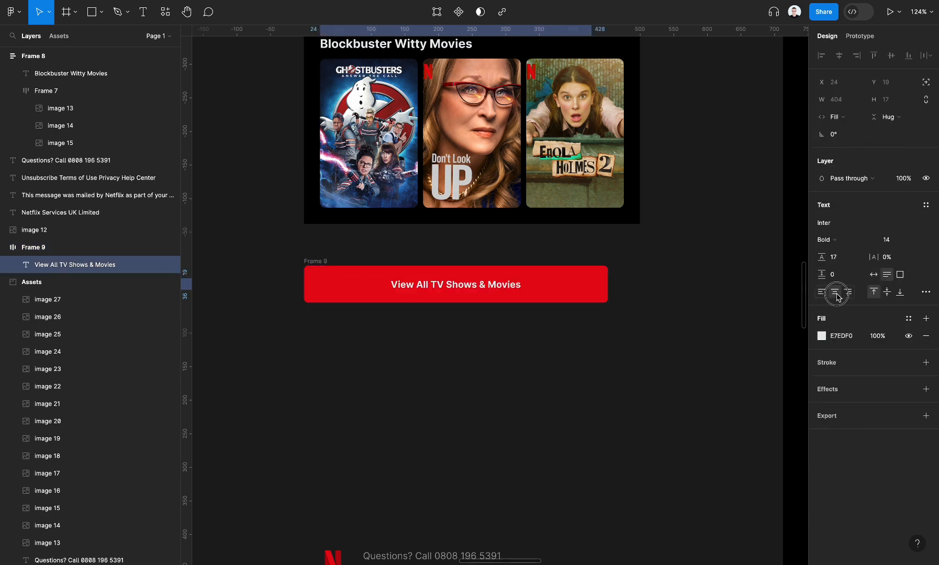
Step: Set the red button's width to 420 and position it below Frame 8 at X -1972, Y -1336
left_click(317, 261)
left_click_drag(610, 286, 548, 283)
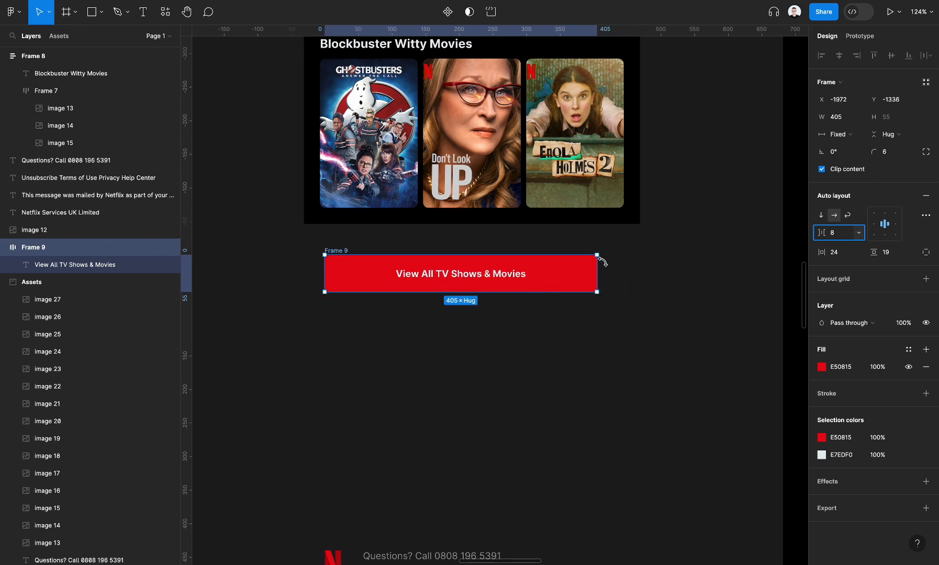
left_click_drag(598, 265, 607, 264)
scroll(623, 393, "up", 2)
scroll(623, 393, "left", 2)
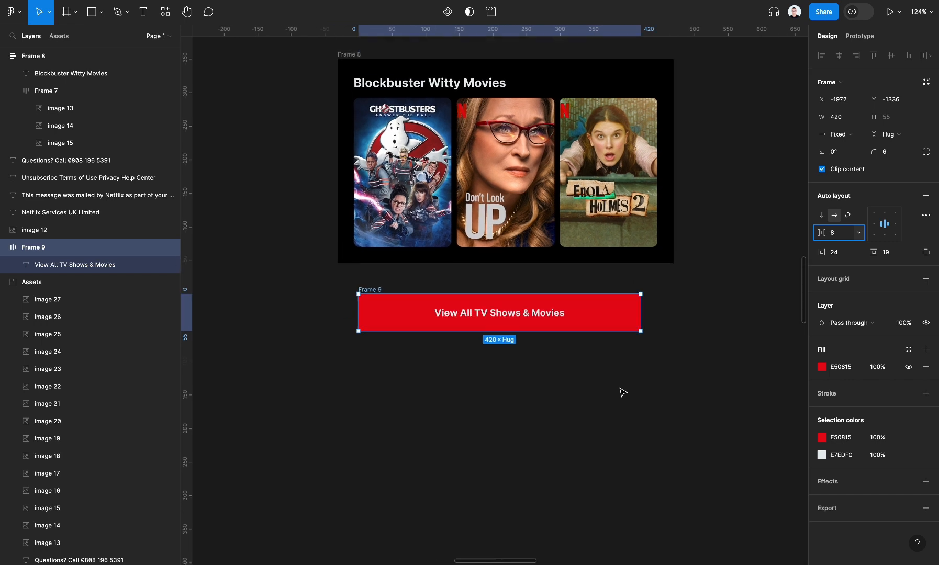
left_click(655, 435)
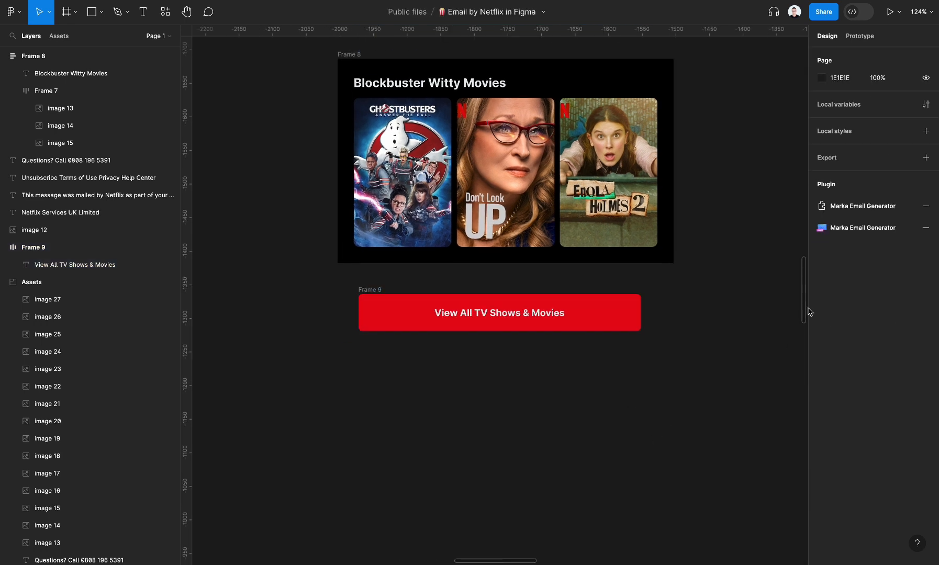
Step: Mark the View All TV Shows & Movies frame as a button in the Marka Email Generator properties
left_click(839, 228)
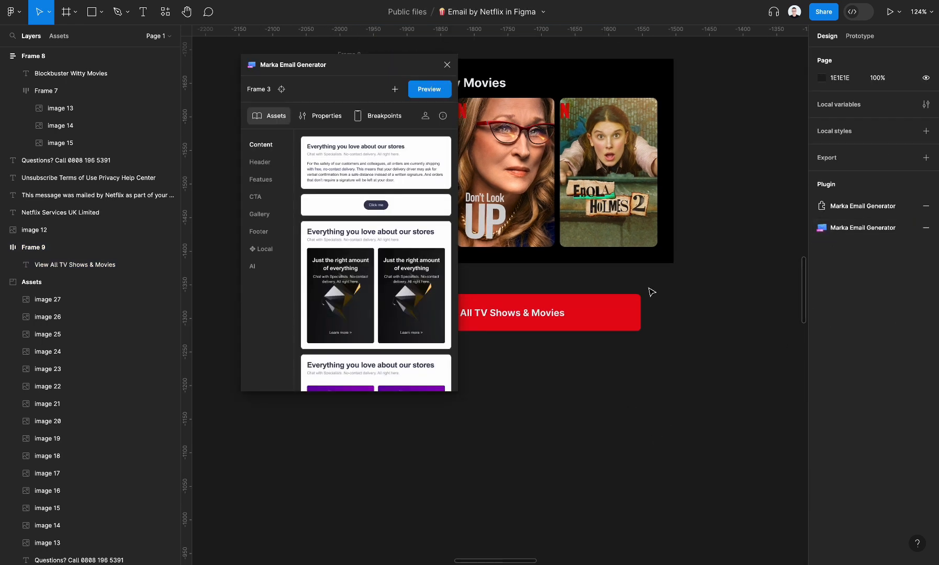
scroll(652, 292, "down", 1)
scroll(652, 292, "left", 3)
left_click(560, 258)
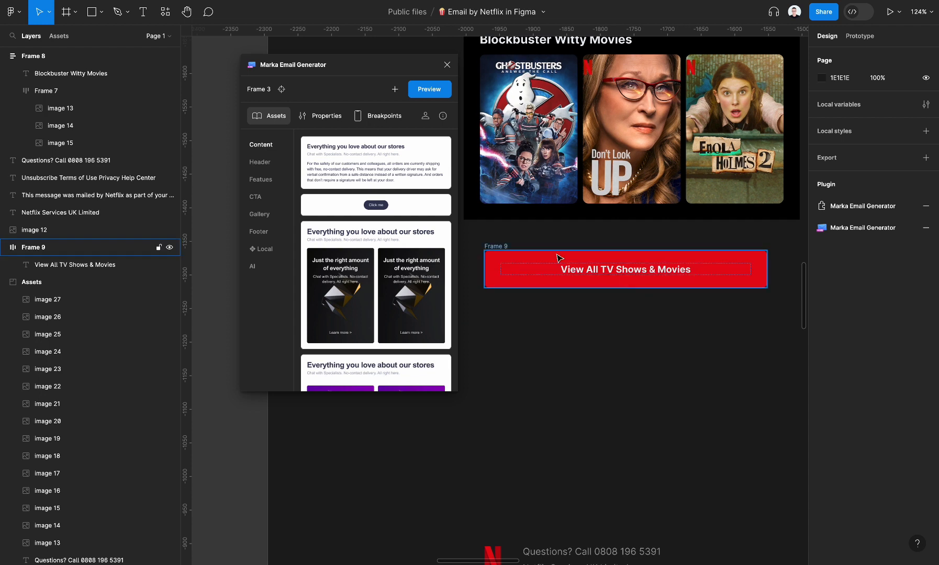
left_click(507, 247)
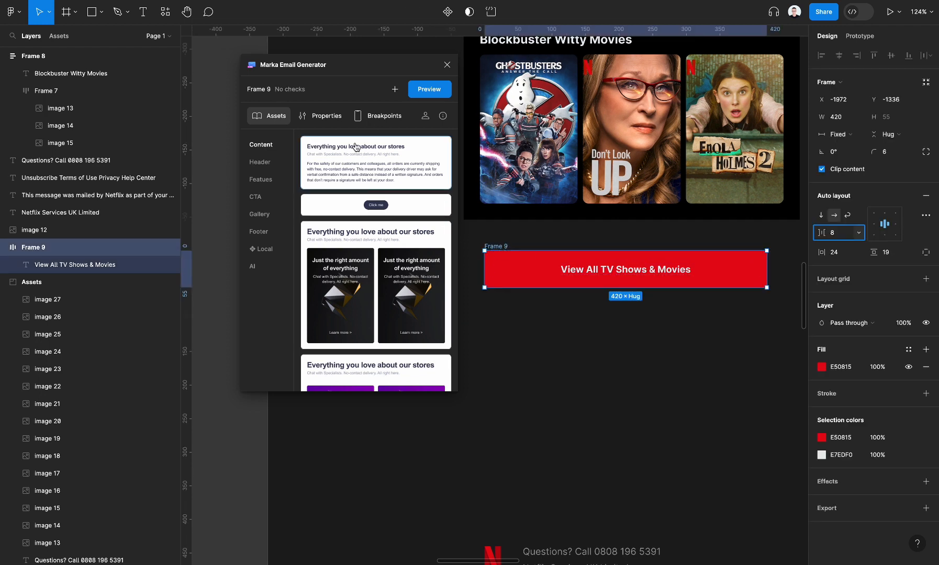
left_click(333, 120)
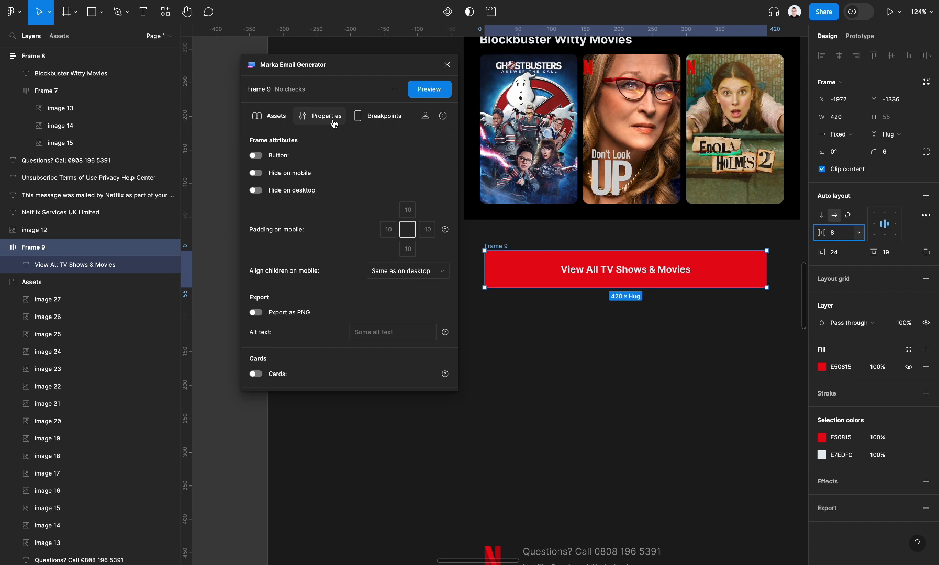
left_click(256, 156)
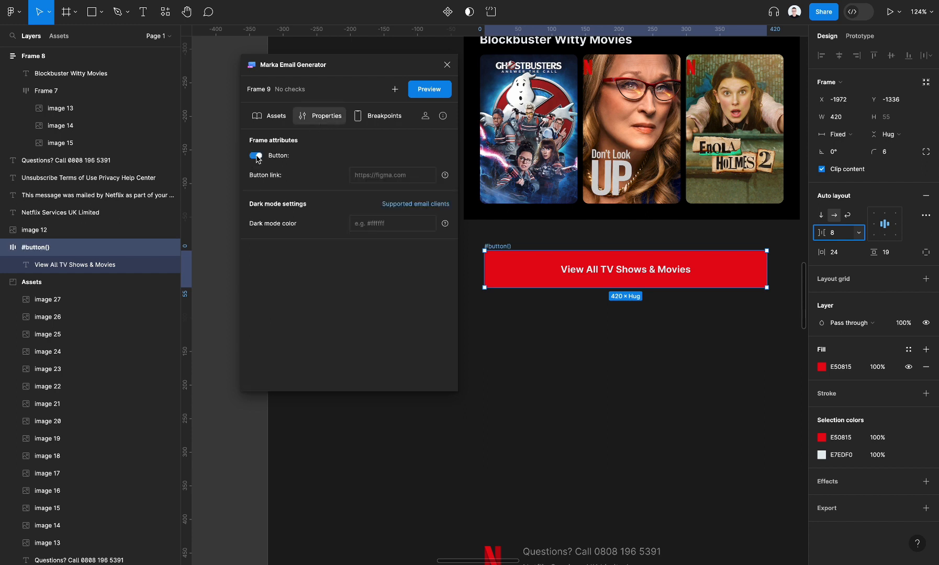
left_click(369, 177)
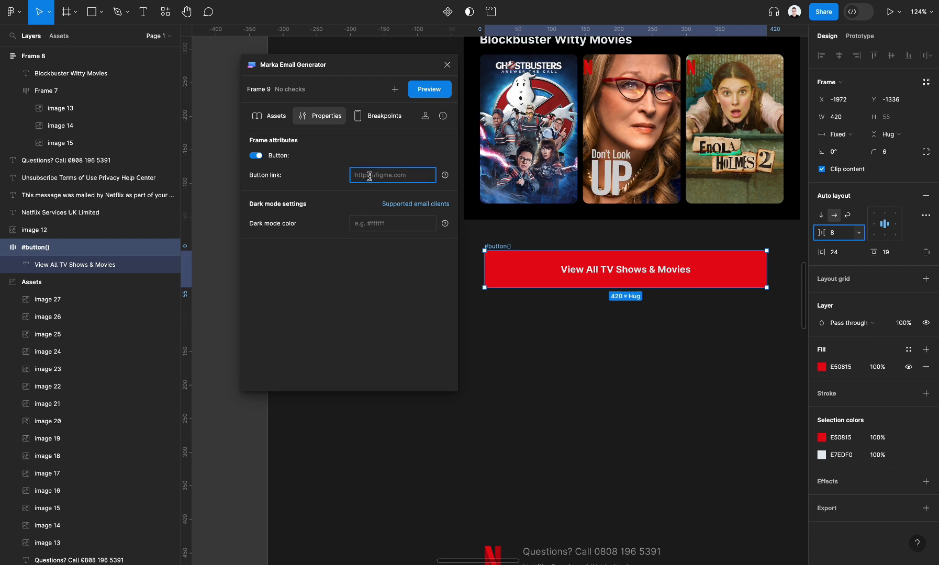
type("https://figma.com")
left_click(370, 271)
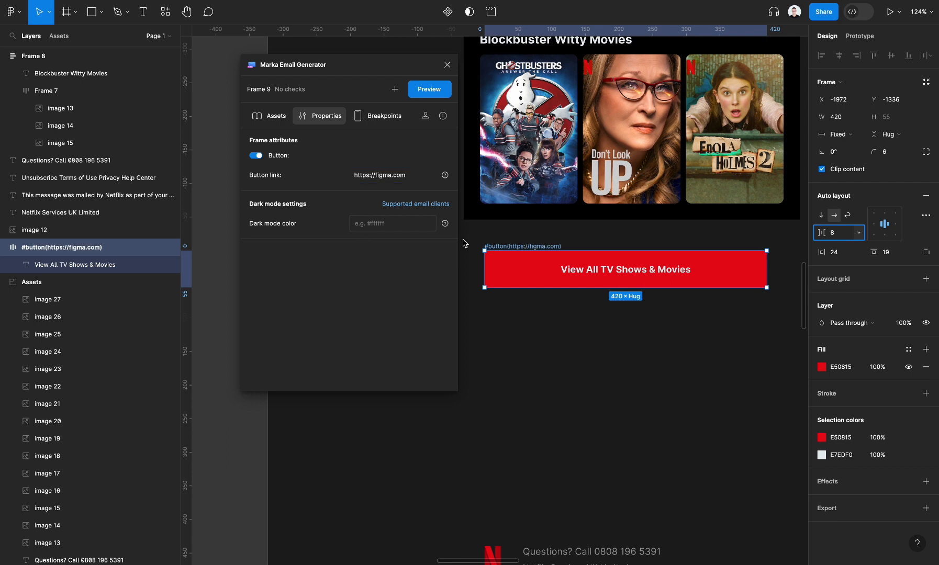
left_click_drag(504, 245, 506, 248)
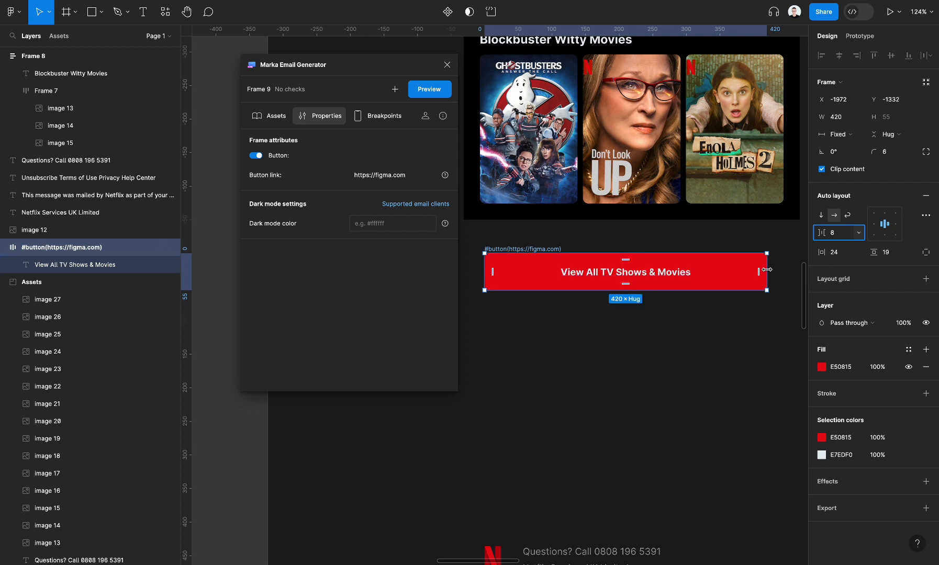
Step: Close the Marka Email Generator and wrap the red button in a new auto layout frame
left_click(447, 65)
scroll(602, 243, "right", 3)
scroll(603, 243, "up", 2)
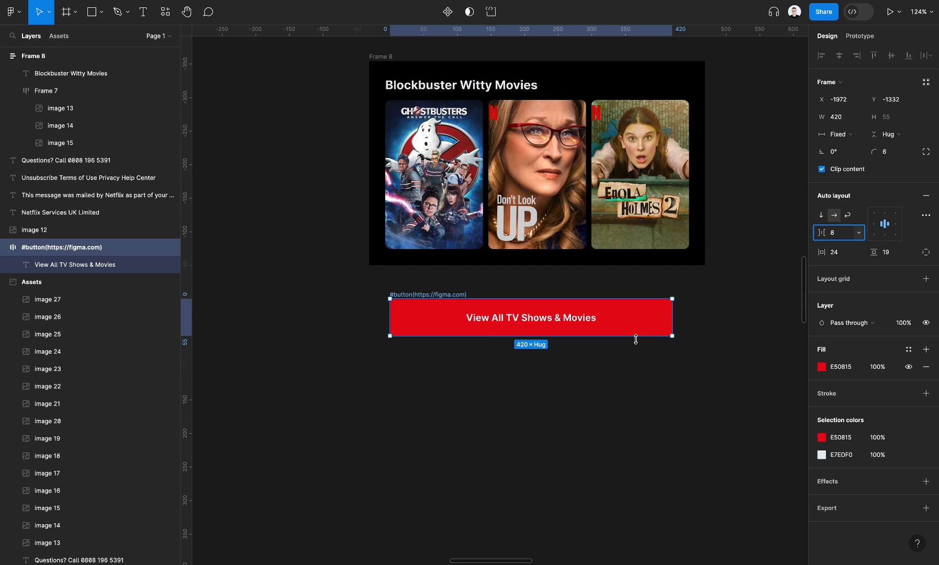
key("shift+a")
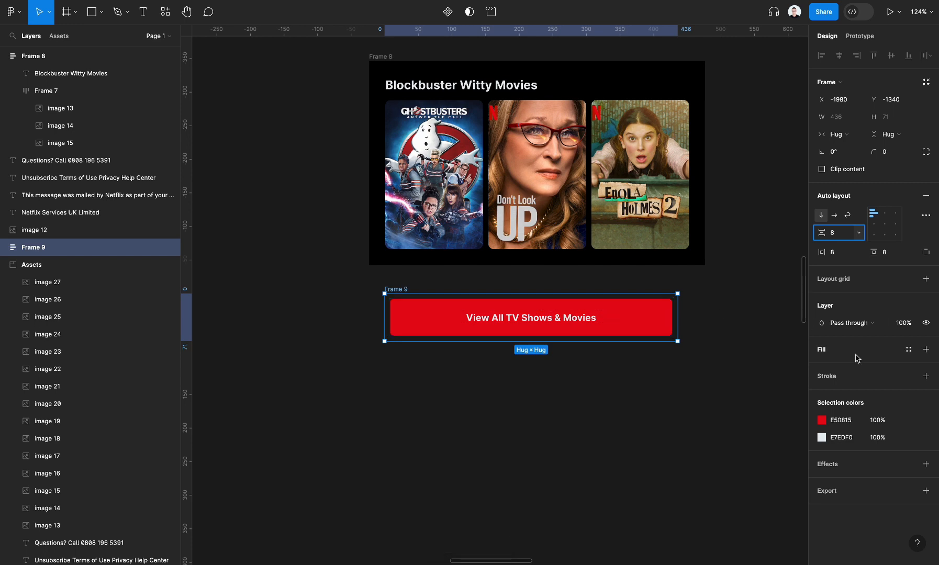
Step: Fill the button's wrapper frame with the black 000000 sampled from Frame 8's background
left_click(926, 349)
left_click(821, 367)
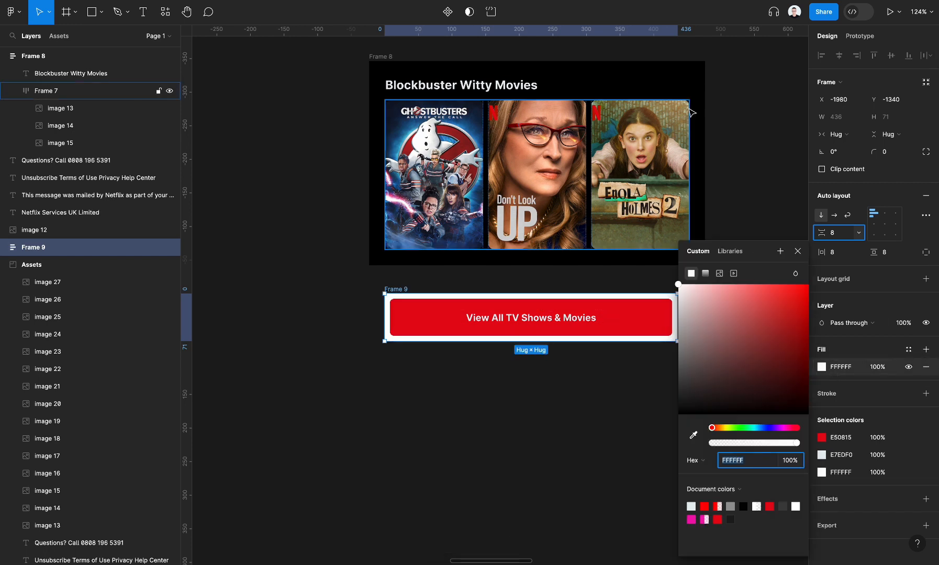
left_click(693, 435)
left_click(699, 162)
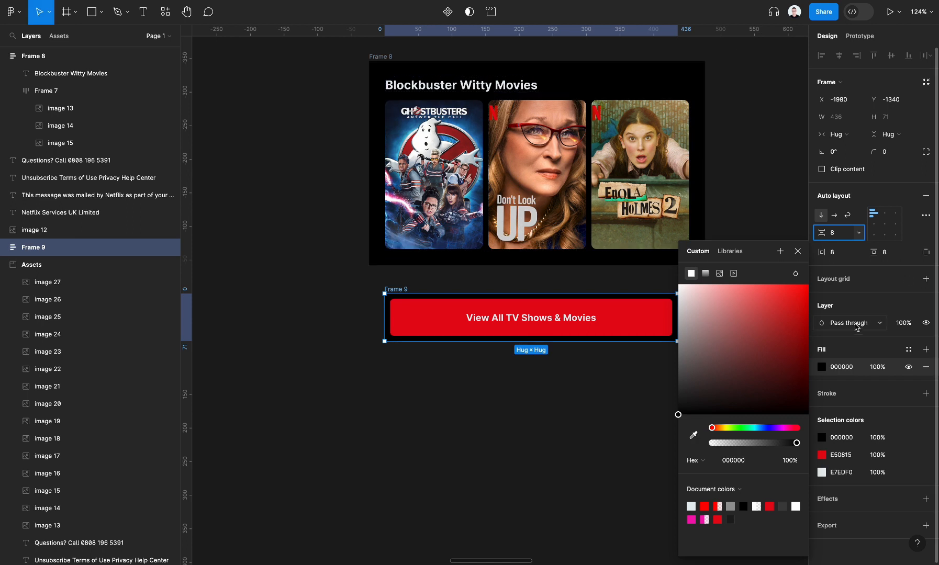
Step: Set the button frame's gap and paddings to 24 and place it below Frame 8 at X -2003, Y -1359
key("Escape")
type("24")
key("Tab")
type("24")
key("Tab")
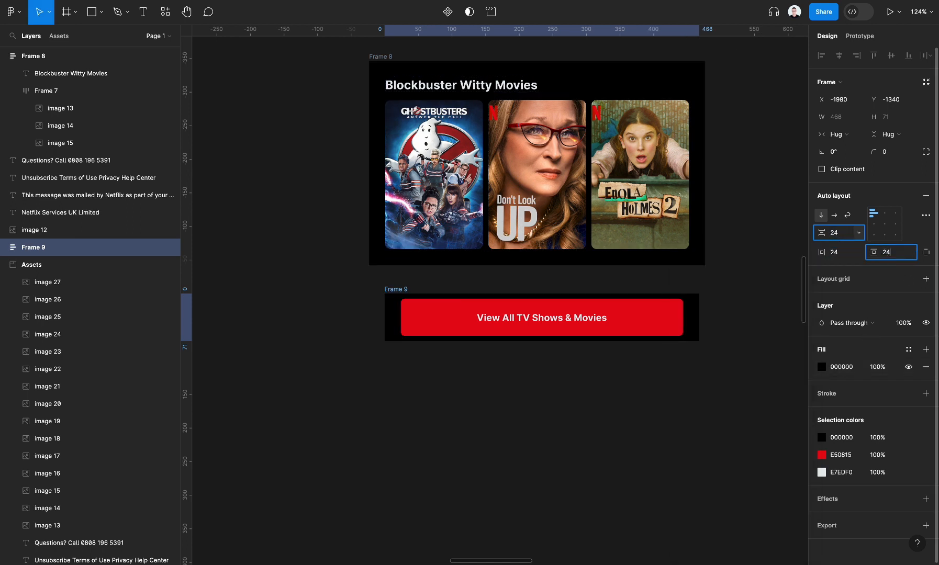
type("24")
key("Tab")
left_click(745, 281)
left_click_drag(400, 291, 385, 278)
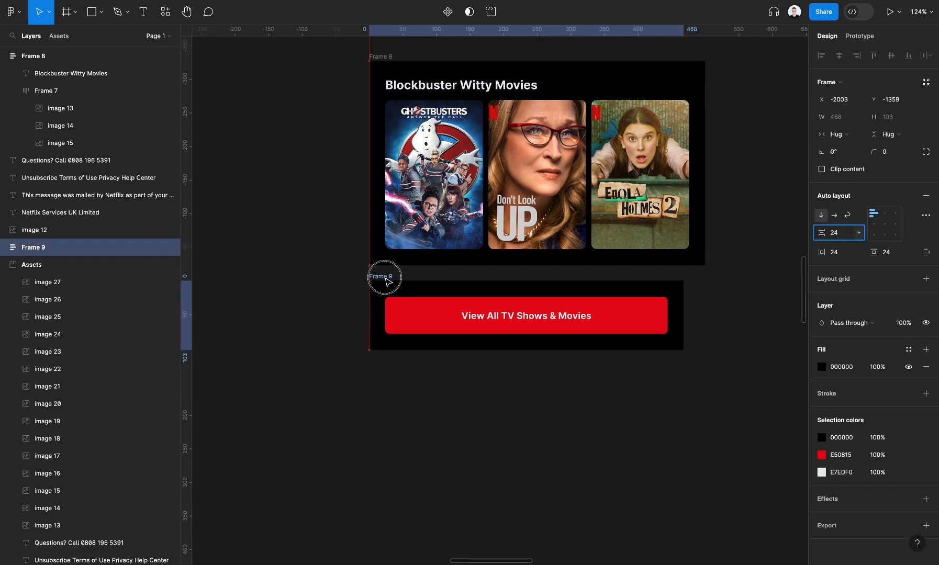
Step: Set the red button's width to Fill container and widen its black frame to match Frame 8's width
left_click(637, 316)
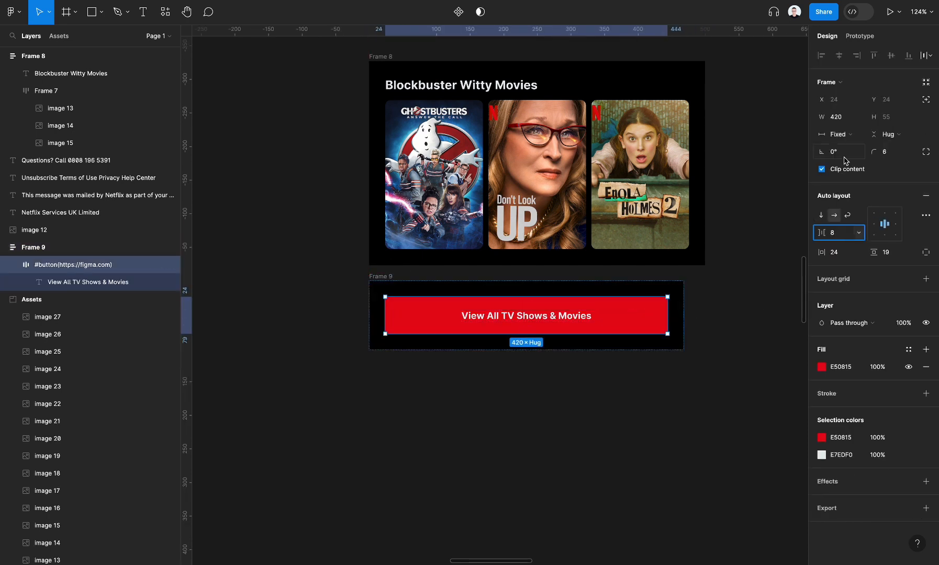
left_click(840, 135)
left_click(843, 160)
left_click(725, 271)
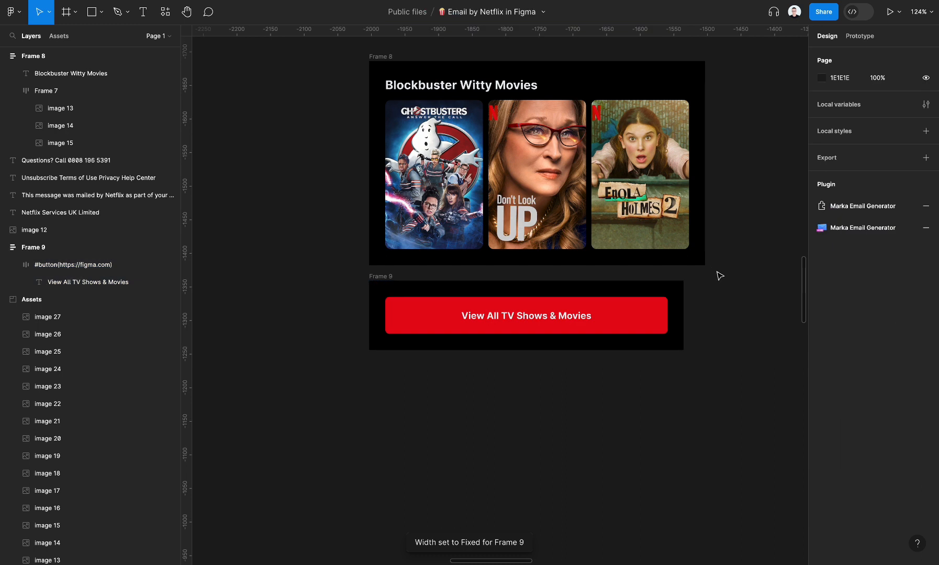
left_click(381, 276)
left_click_drag(685, 296, 705, 297)
left_click(568, 433)
Step: Examine the footer of the original email for the arrangement of its logo, contact lines, links and membership message
scroll(568, 432, "down", 3)
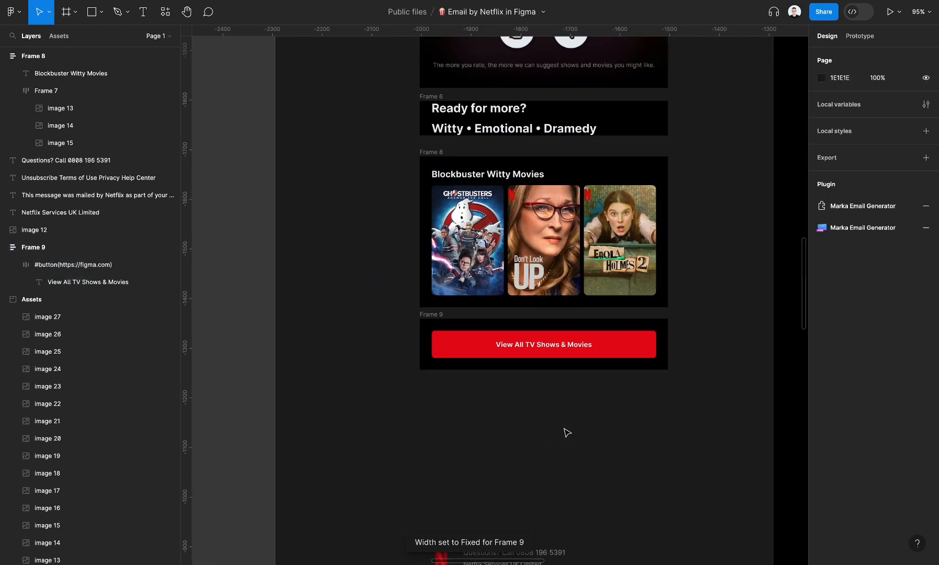
scroll(566, 433, "down", 4)
scroll(558, 429, "up", 4)
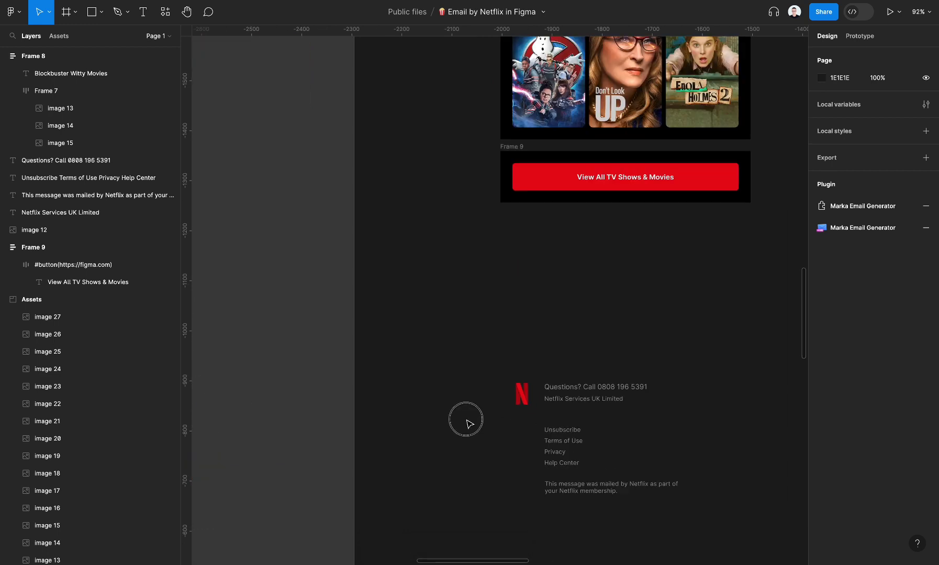
left_click_drag(466, 419, 663, 342)
scroll(506, 433, "left", 10)
scroll(507, 433, "right", 4)
scroll(507, 433, "down", 5)
scroll(505, 435, "down", 10)
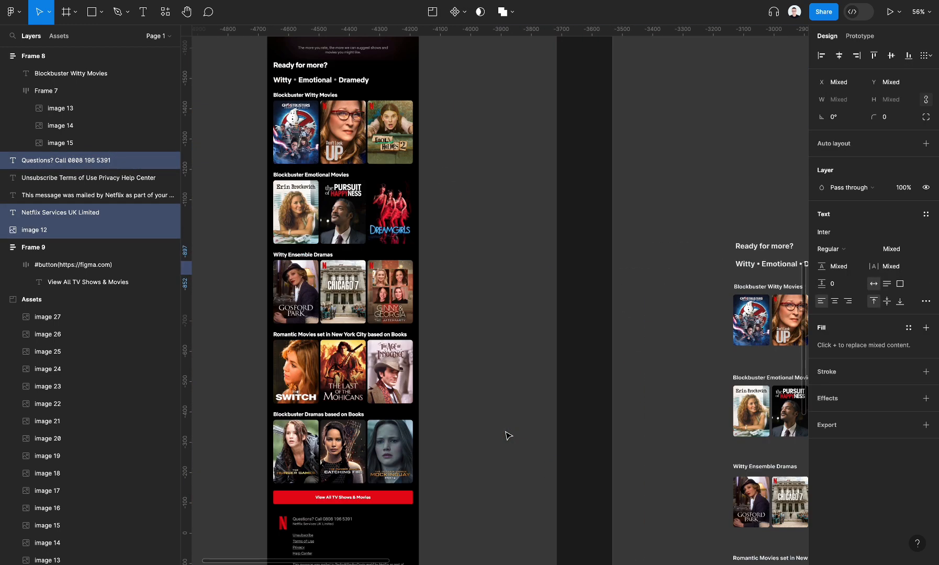
scroll(492, 439, "up", 8)
scroll(499, 450, "left", 5)
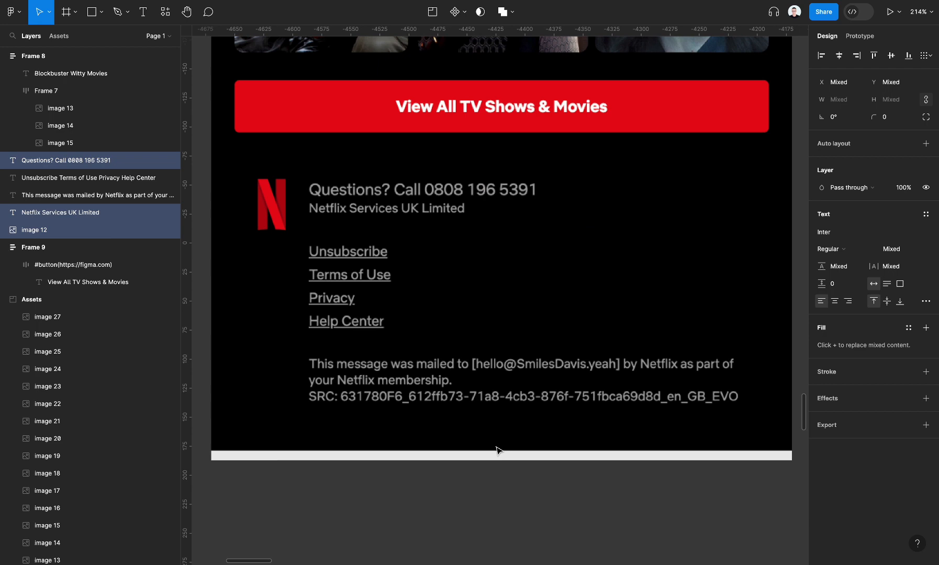
scroll(499, 451, "up", 1)
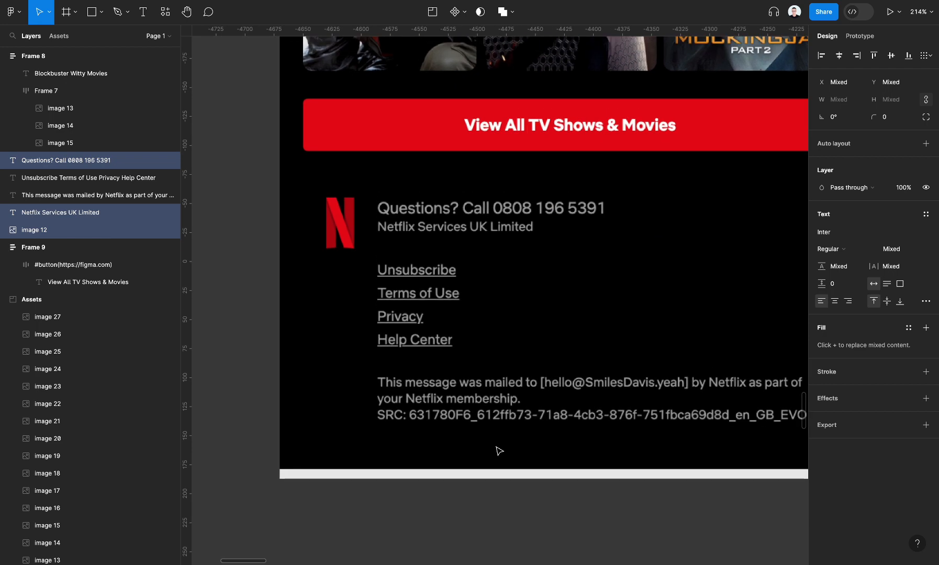
key("r")
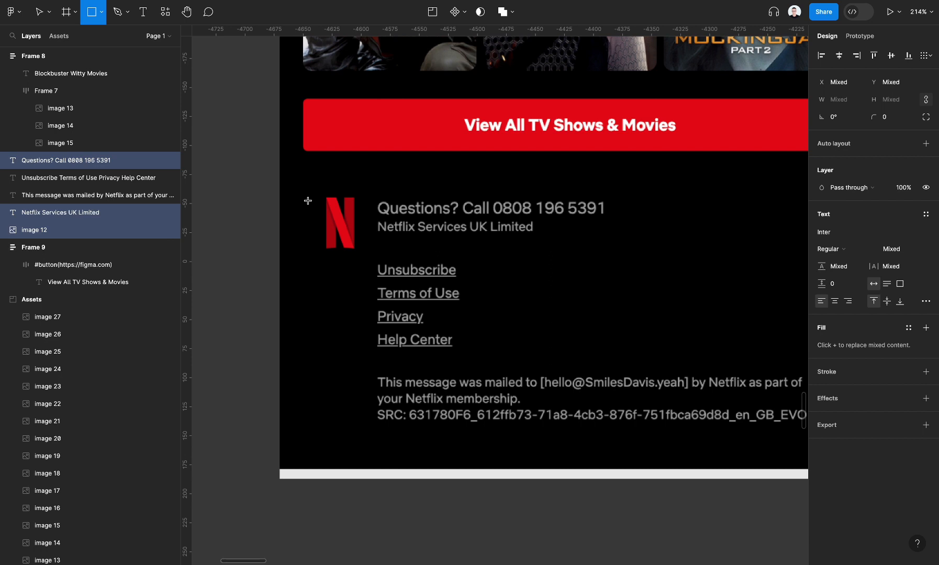
scroll(430, 221, "right", 6)
scroll(430, 222, "down", 1)
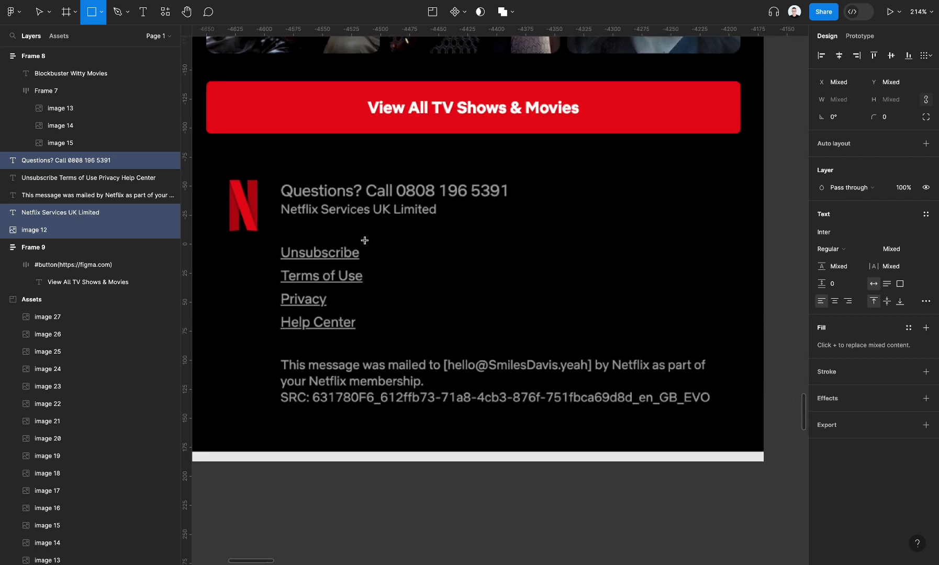
scroll(365, 240, "down", 10)
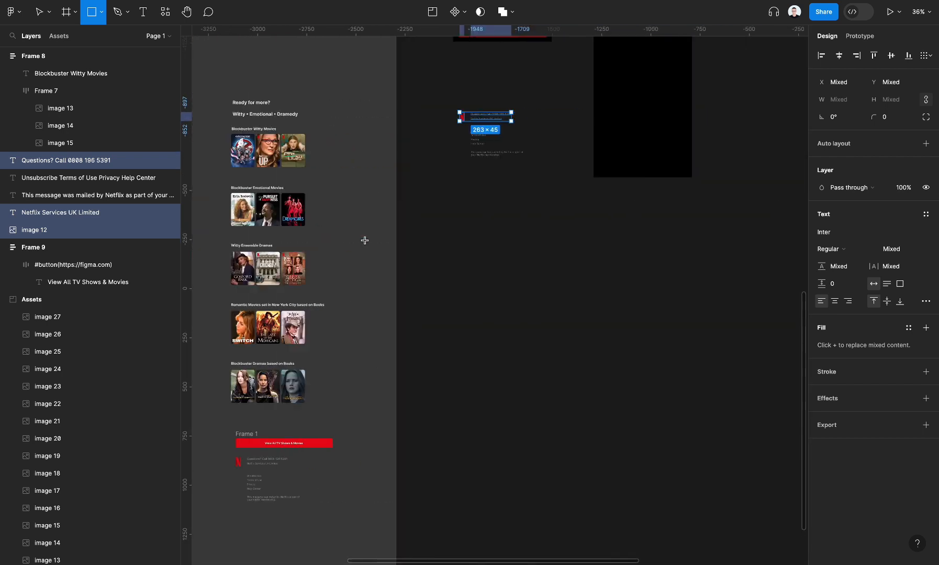
scroll(477, 237, "up", 5)
key("Escape")
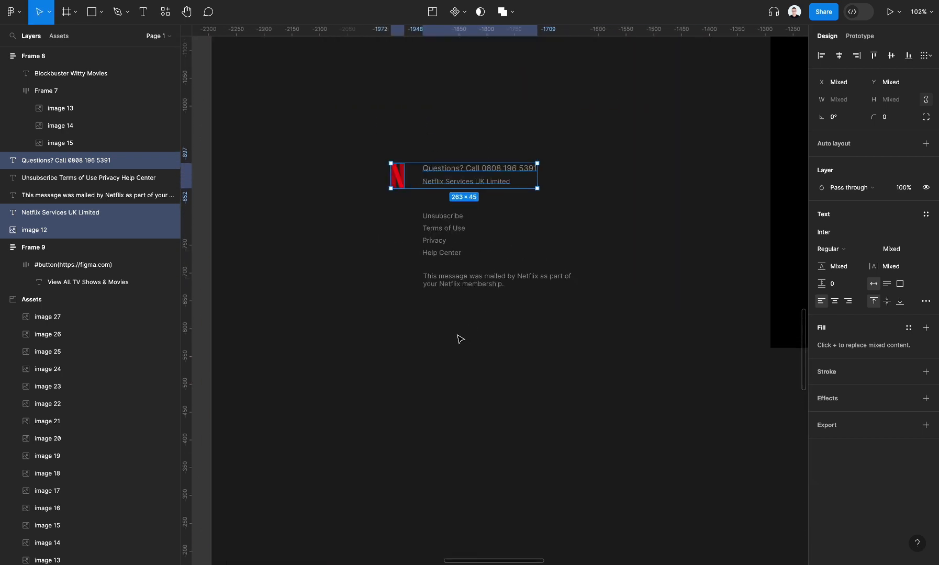
Step: Move the footer links text block (Unsubscribe to Help Center) up to Y -827
key("Escape")
scroll(469, 314, "up", 2)
left_click_drag(435, 183, 595, 379)
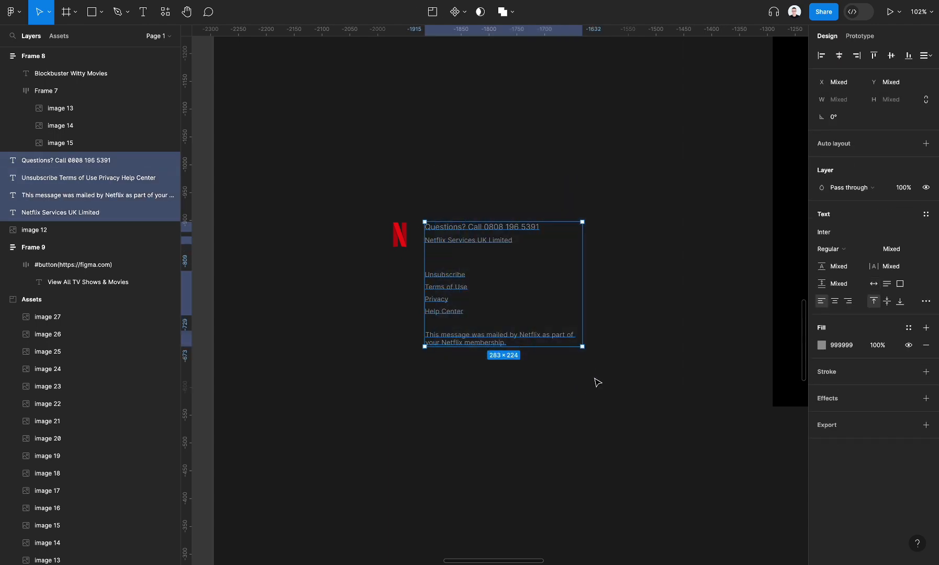
left_click(388, 313)
scroll(388, 314, "up", 4)
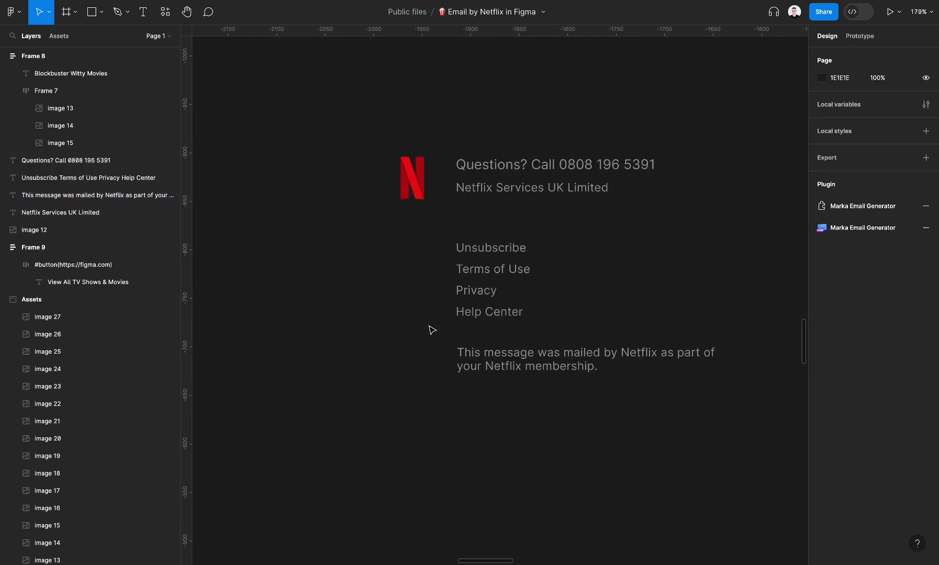
left_click(478, 294)
left_click(508, 260)
left_click_drag(508, 259, 508, 242)
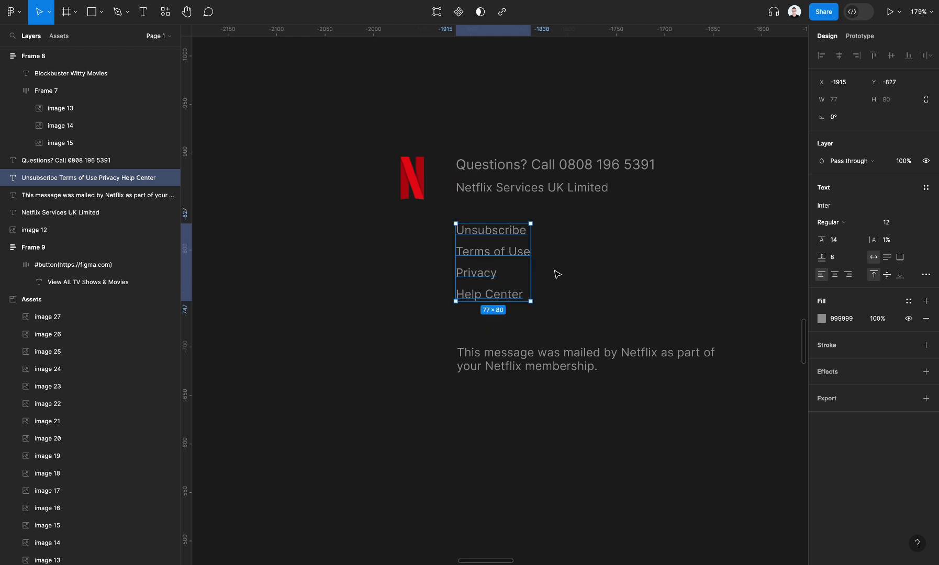
left_click(591, 269)
Step: Move the membership message up closer to the links and align it with their left edge
left_click(522, 261)
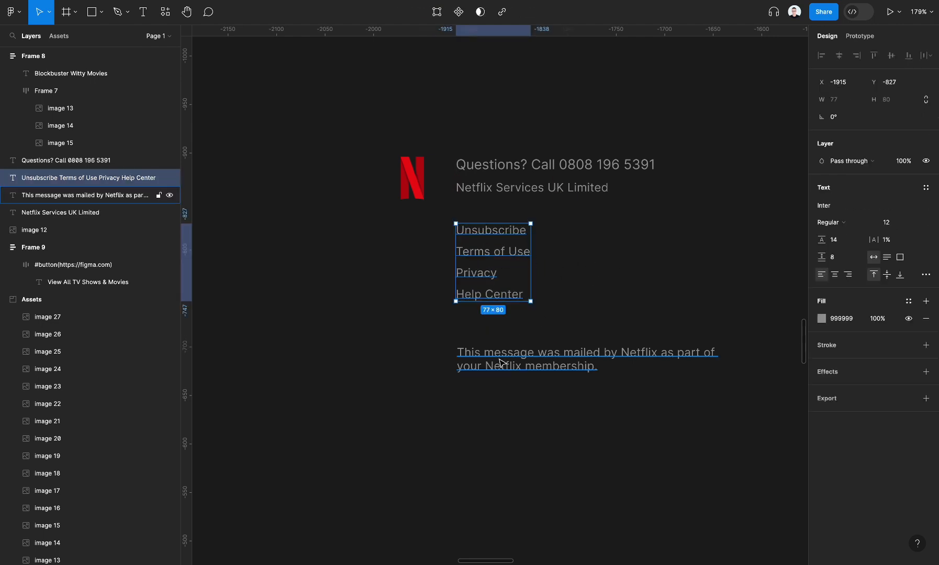
left_click_drag(500, 364, 500, 348)
left_click(492, 251)
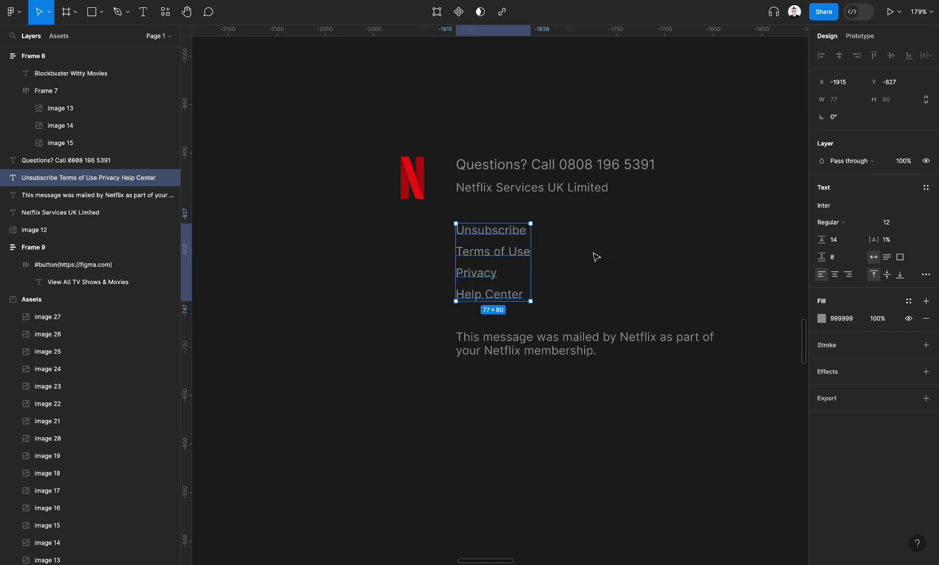
left_click(532, 190)
left_click(481, 440)
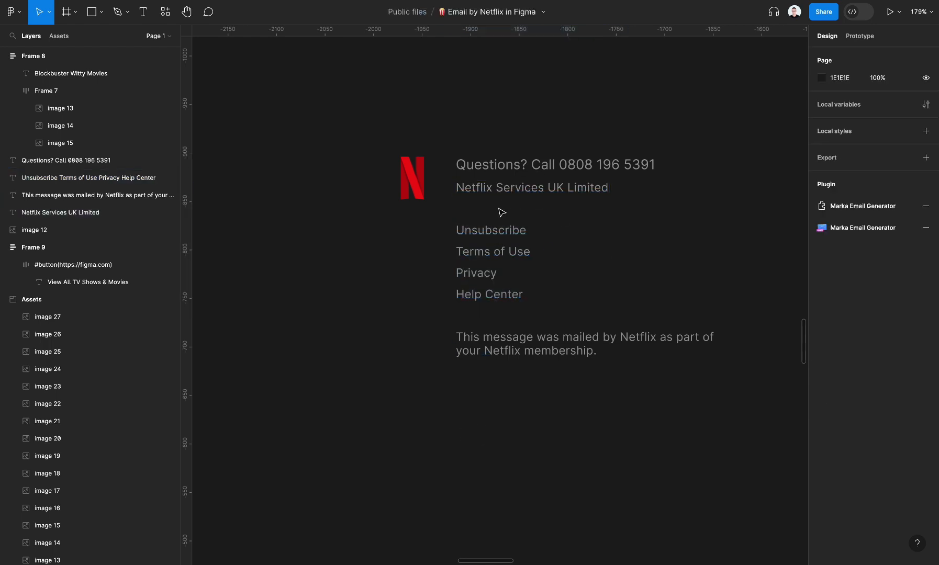
Step: Move the Netflix Services UK Limited line up to Y -874 and wrap it with the Questions line in an auto layout frame
scroll(504, 203, "up", 5)
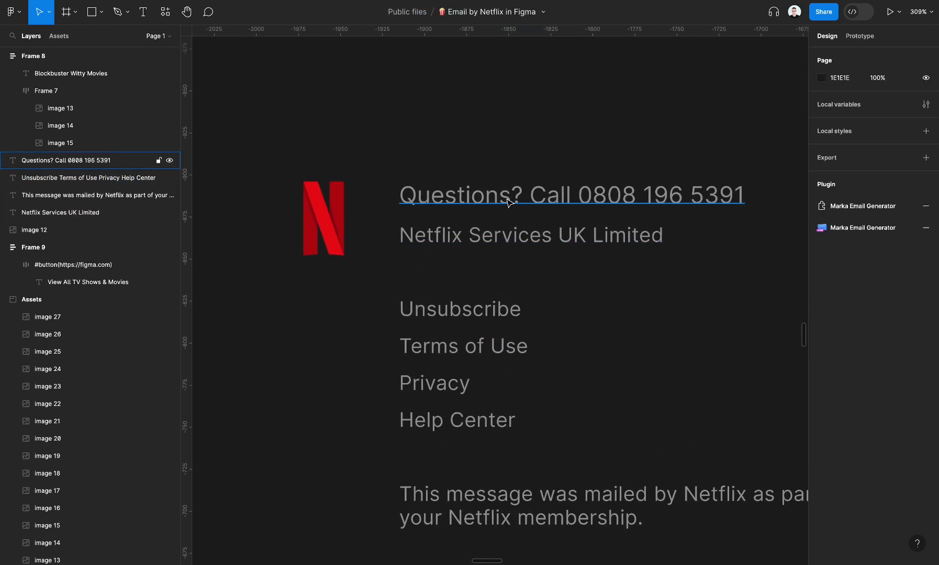
left_click(495, 234)
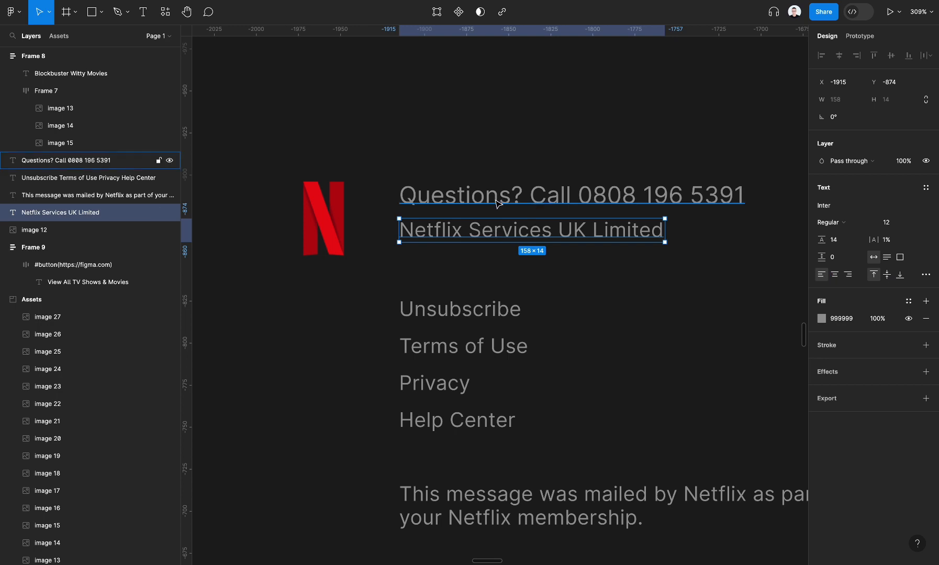
left_click(571, 196, "shift")
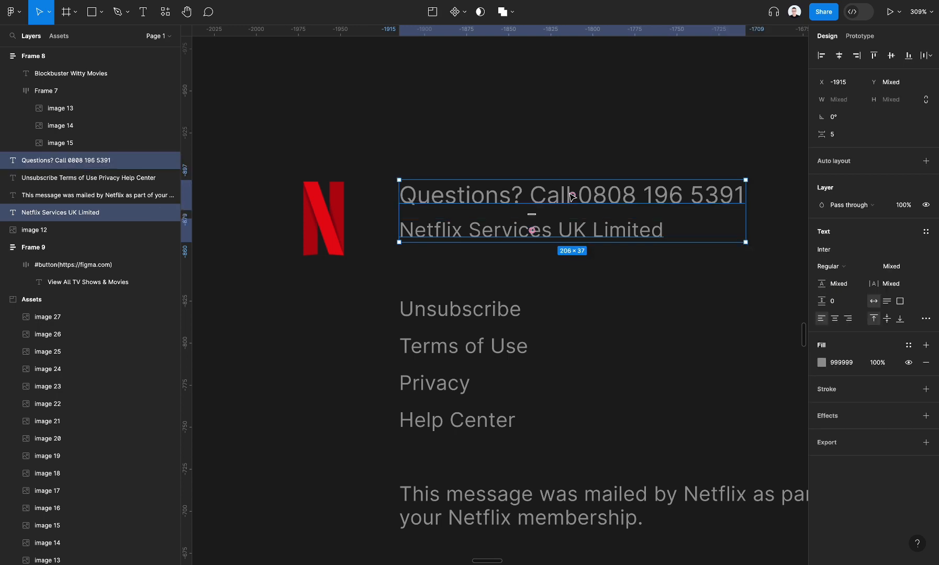
key("shift+a")
scroll(571, 197, "right", 3)
scroll(571, 197, "down", 1)
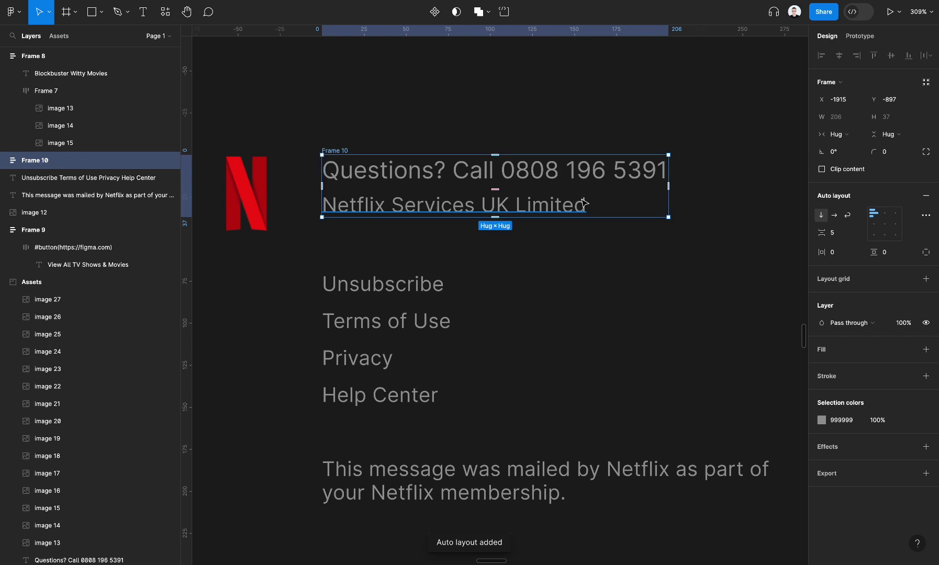
Step: Set both contact text lines to fill the container width and widen their frame to 274
key("Return")
left_click(824, 119)
left_click(622, 143)
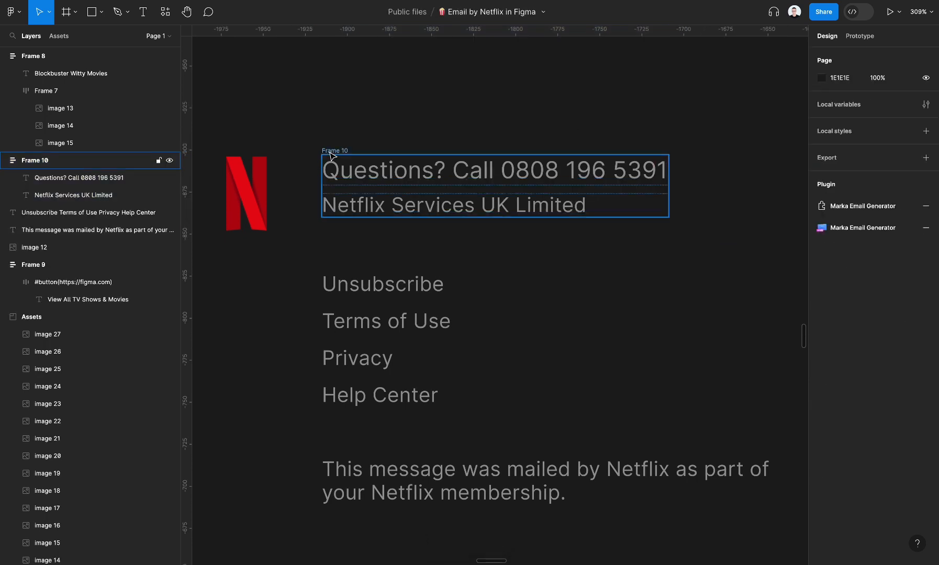
left_click(649, 186)
left_click_drag(669, 186, 780, 183)
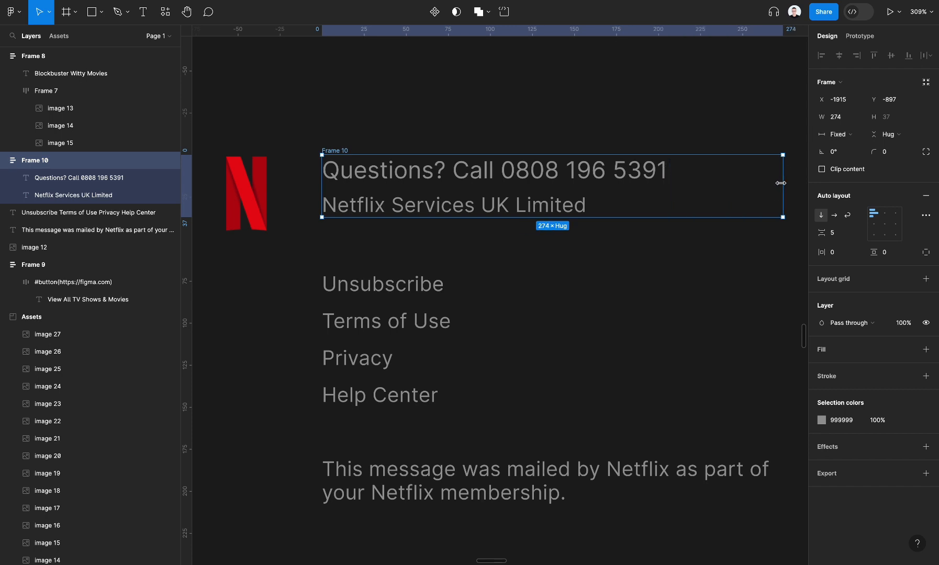
Step: Wrap the contact lines frame, the links text and the membership message in a vertical auto layout frame
left_click(417, 462)
scroll(352, 179, "down", 3)
left_click_drag(311, 125, 713, 480)
key("shift+a")
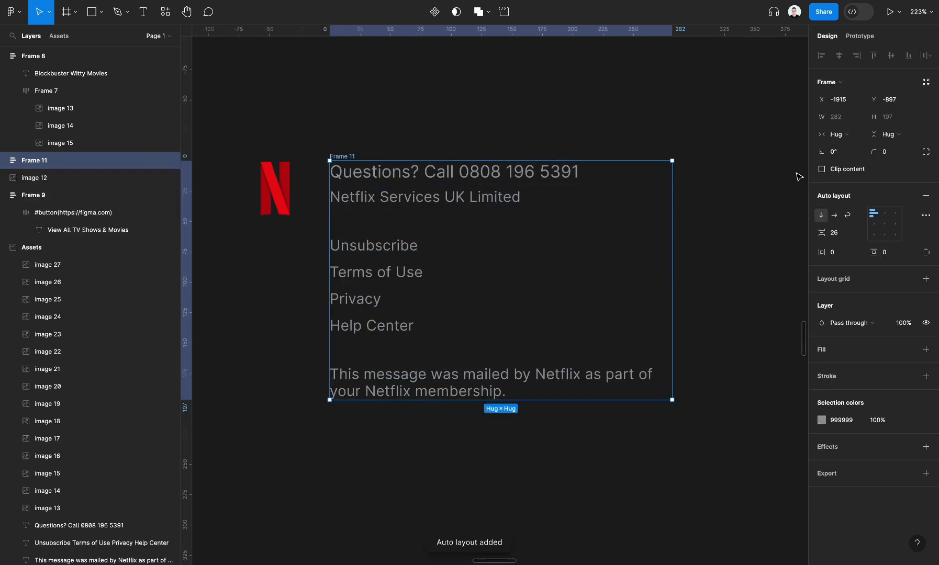
Step: Set the widths of the contact frame, links text and membership message to Fill container
left_click(492, 201)
left_click(375, 290, "shift")
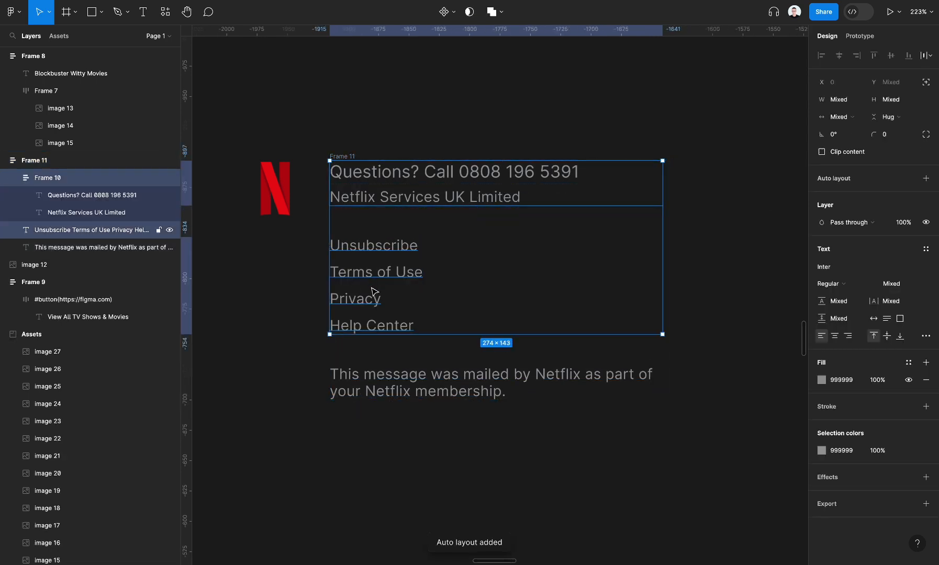
left_click(492, 381, "shift")
left_click(843, 122)
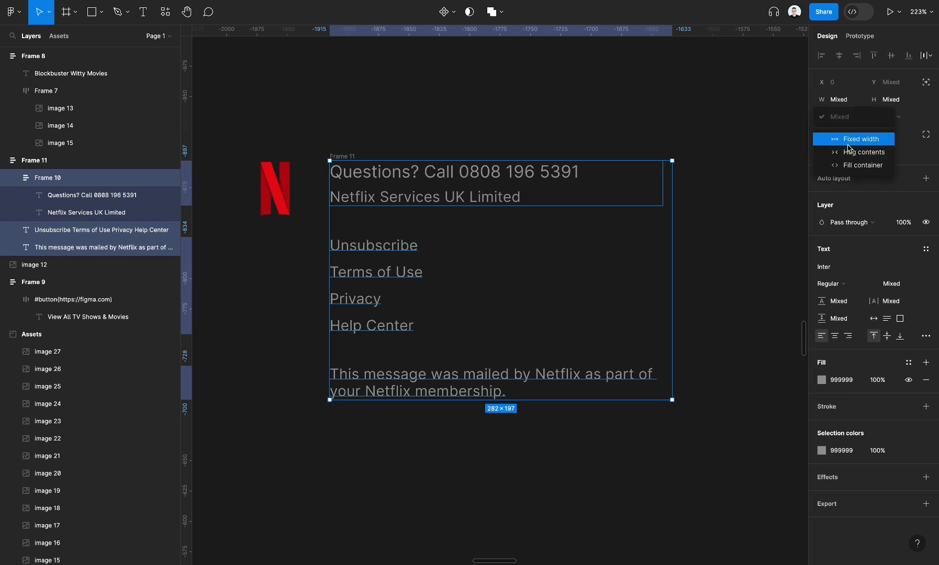
left_click(851, 165)
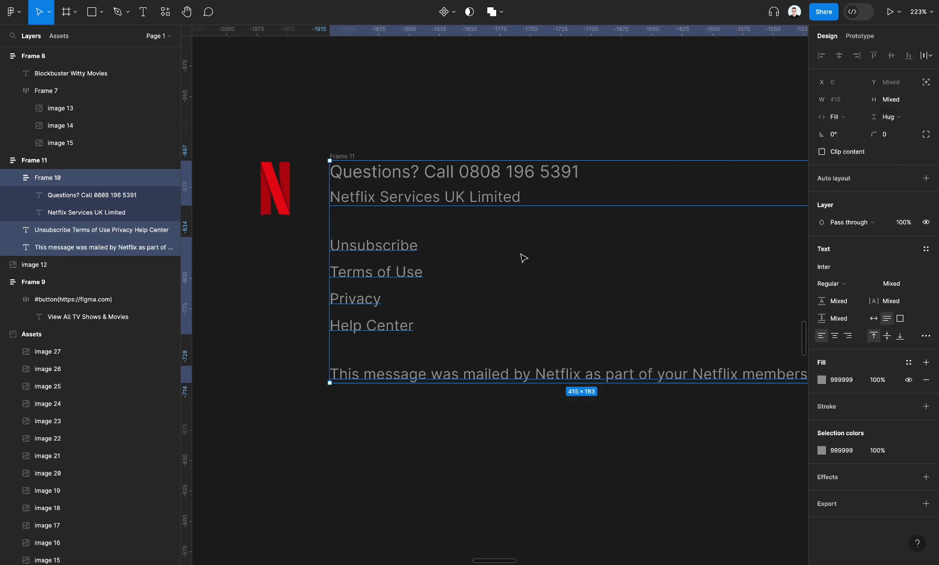
Step: Narrow the auto layout frame holding the footer texts to a width of 271
scroll(524, 258, "down", 5)
left_click(469, 139)
left_click(417, 191)
left_click_drag(714, 238, 635, 245)
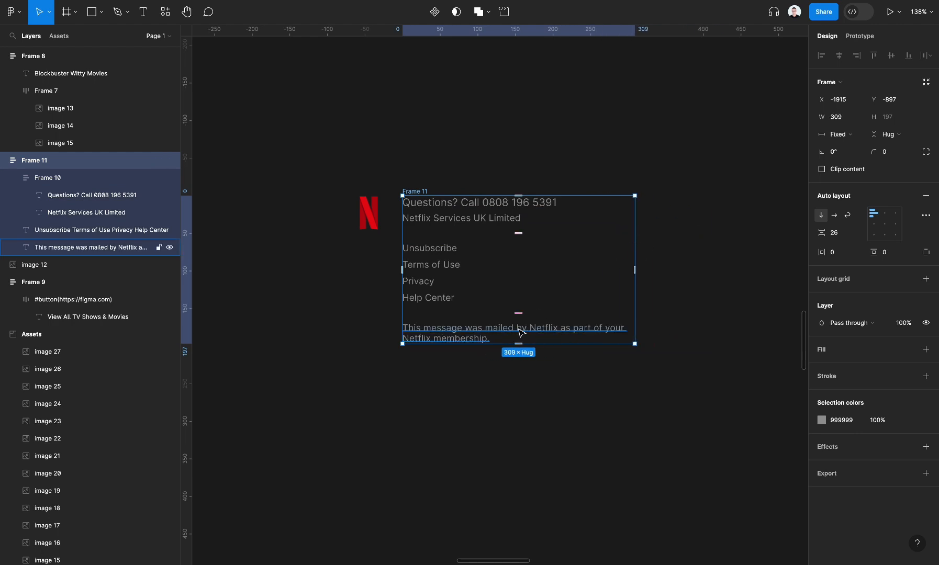
left_click(520, 332)
left_click(418, 279)
left_click(464, 221)
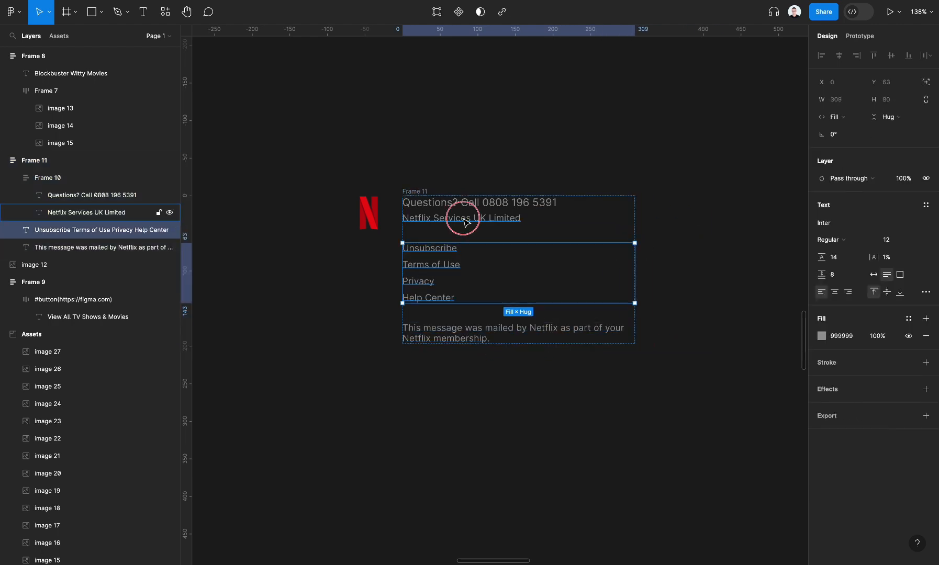
left_click(470, 202)
left_click(471, 185)
left_click(422, 191)
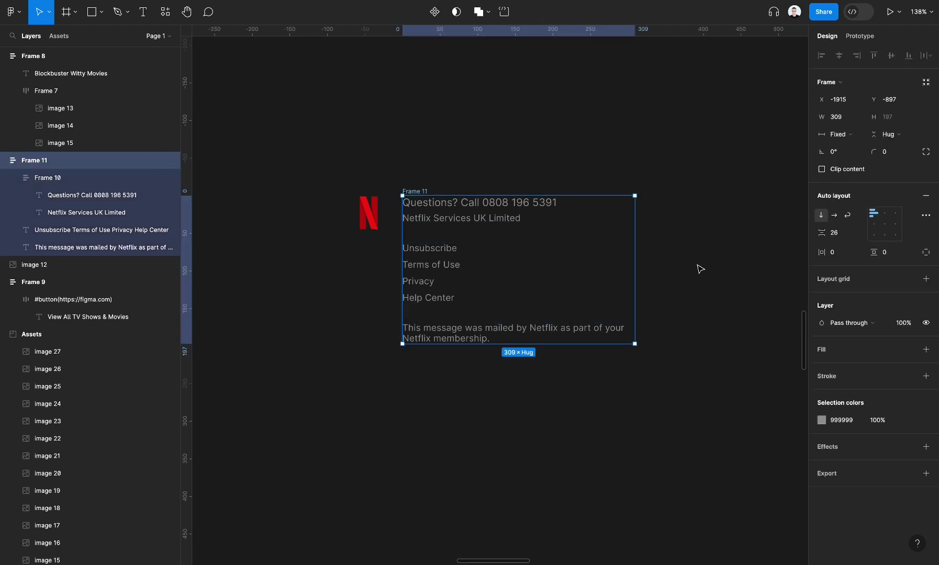
left_click_drag(638, 259, 605, 266)
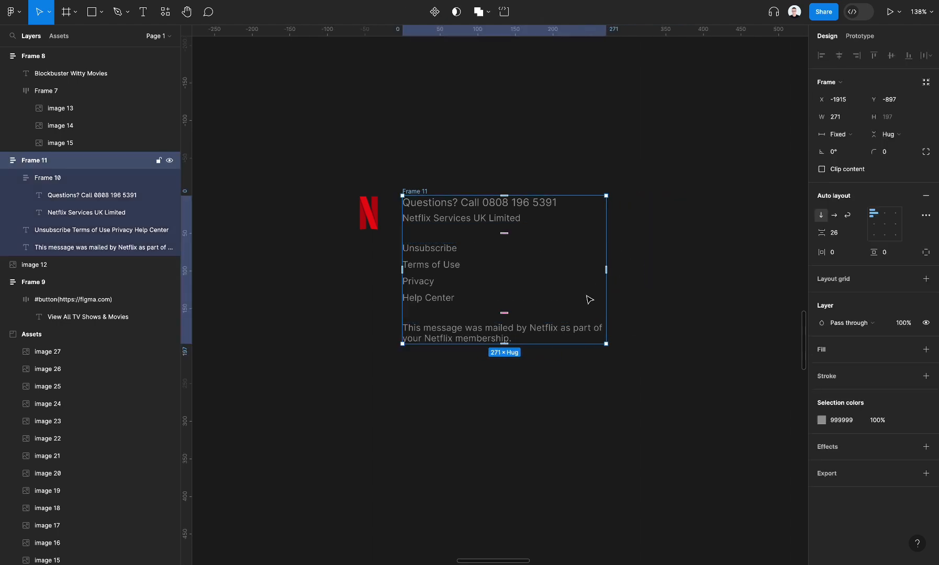
Step: Set the vertical spacing between the items in the footer text frame to 24
left_click(837, 236)
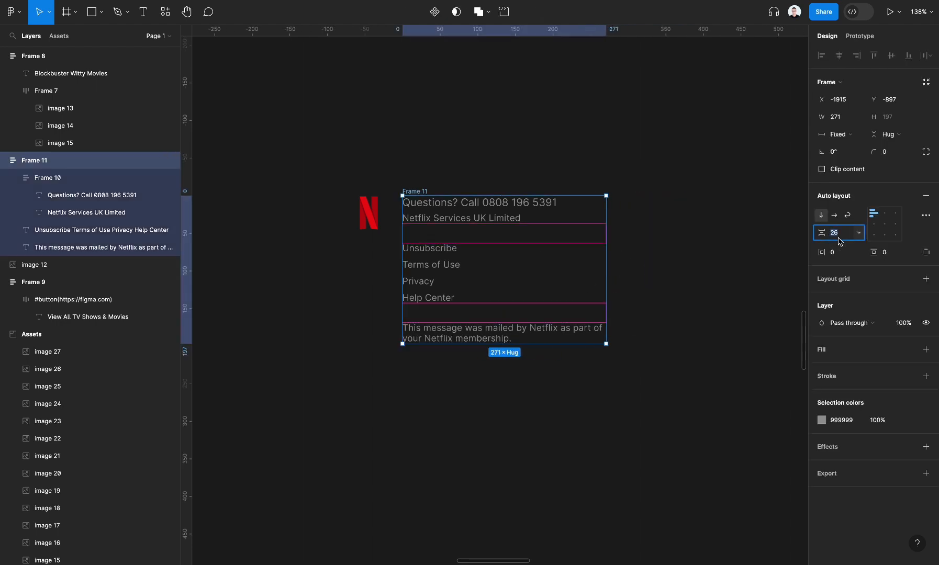
key("Down")
key("Down")
left_click(440, 369)
Step: Nudge the Netflix N logo into place beside the first two footer text lines
left_click_drag(367, 216, 367, 213)
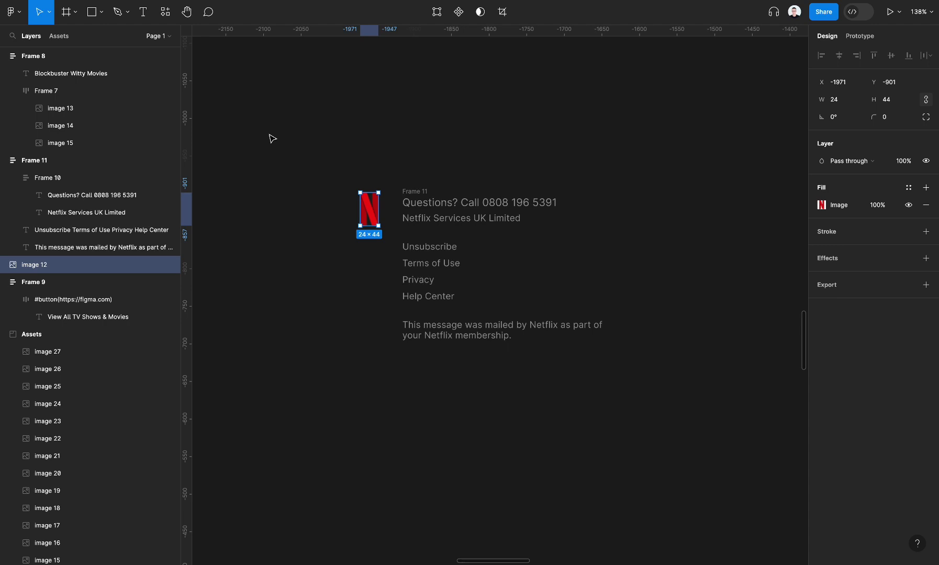
scroll(375, 217, "up", 5)
left_click_drag(377, 216, 378, 219)
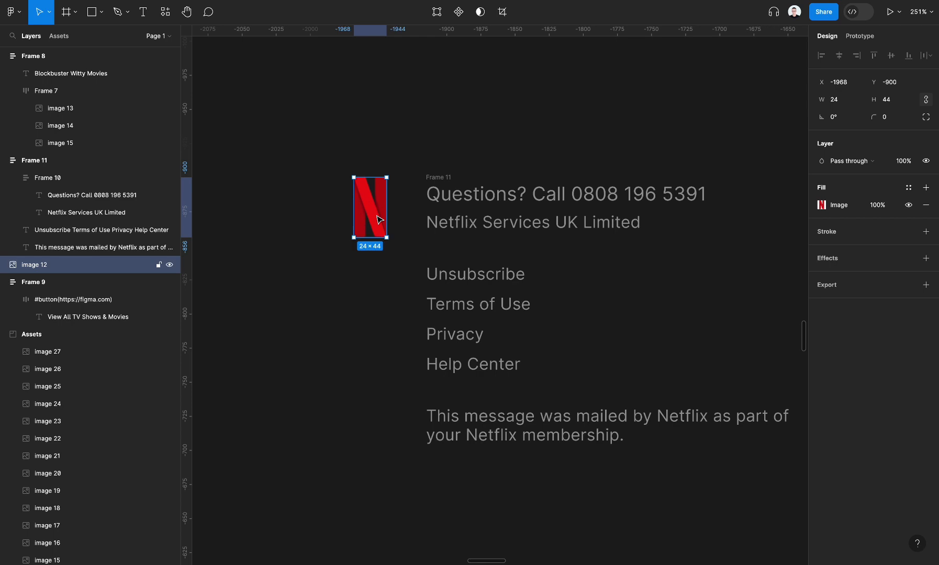
Step: Wrap the N logo and the footer text frame in a horizontal auto layout frame with 24 spacing and 24 padding on all sides
left_click(438, 178, "shift")
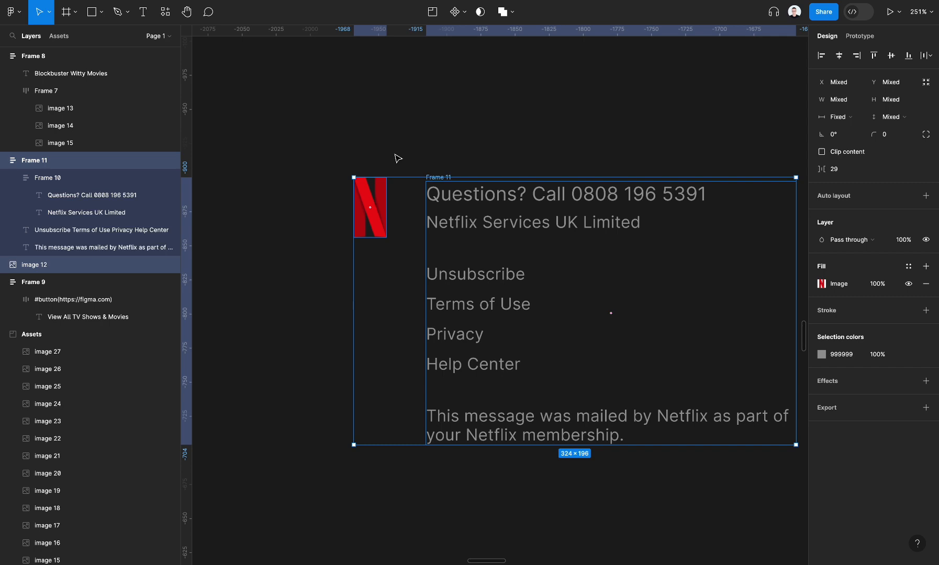
key("shift+a")
left_click(843, 236)
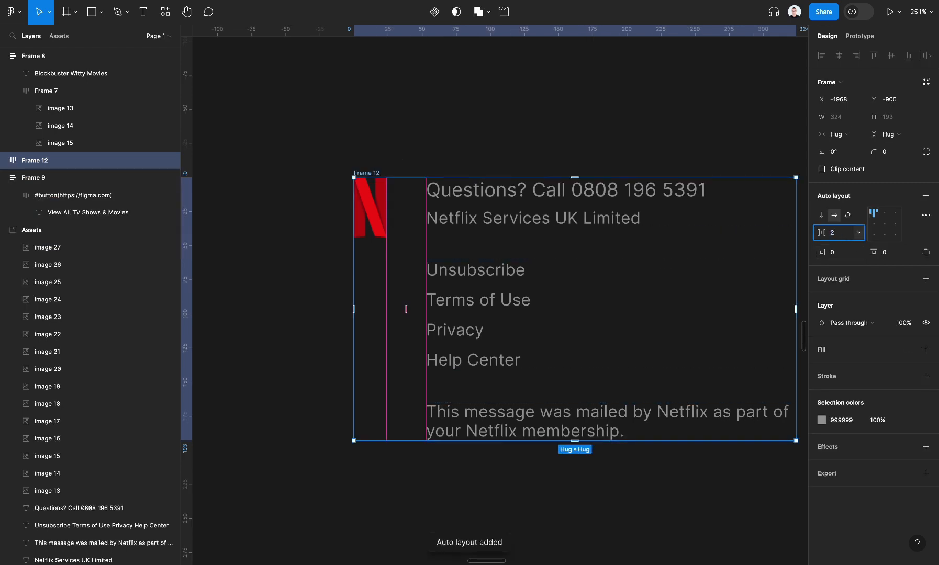
key("Tab")
type("2")
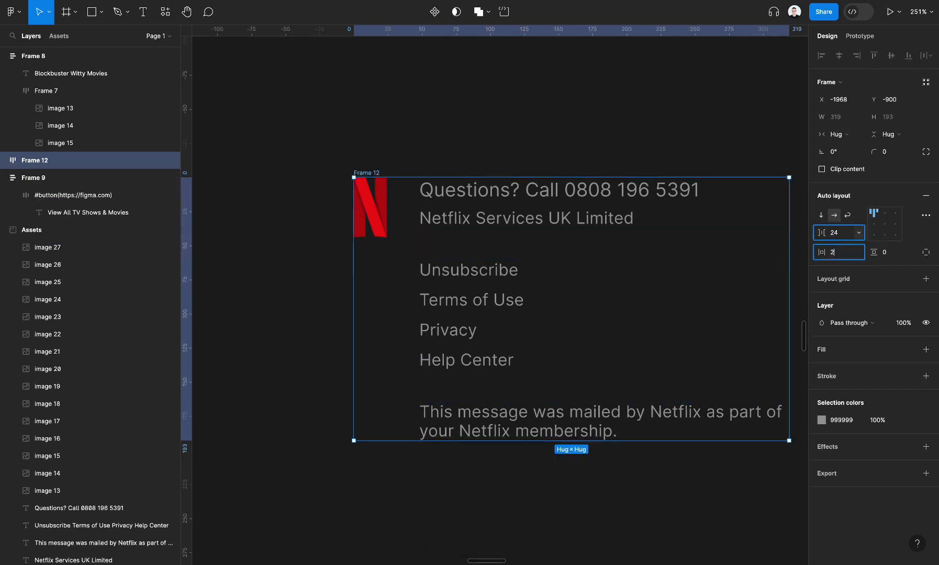
type("4")
key("Tab")
type("24")
key("Tab")
scroll(540, 281, "down", 5)
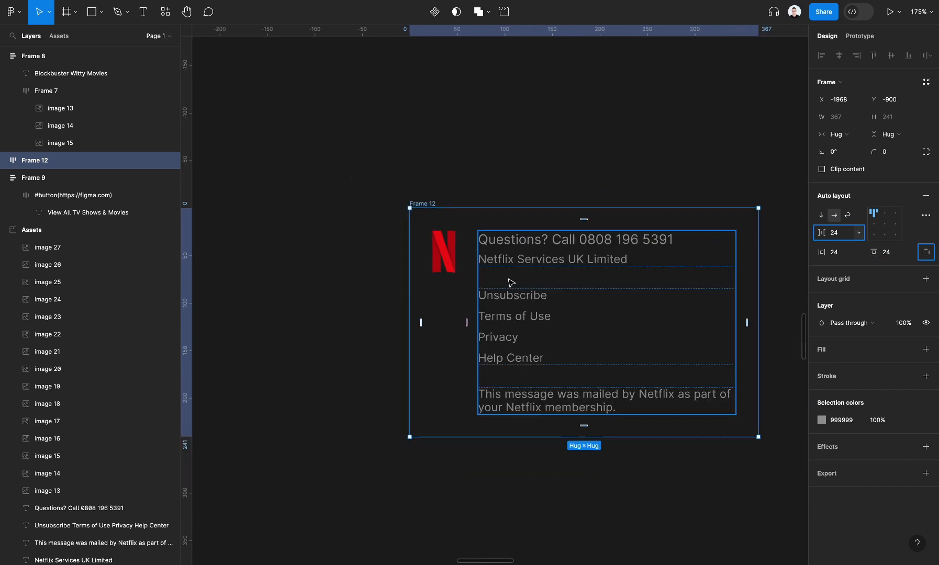
Step: Widen the footer frame to 417 and set the width of its inner text frame to Fill container
left_click_drag(639, 278, 660, 279)
left_click(577, 279)
scroll(494, 277, "up", 5)
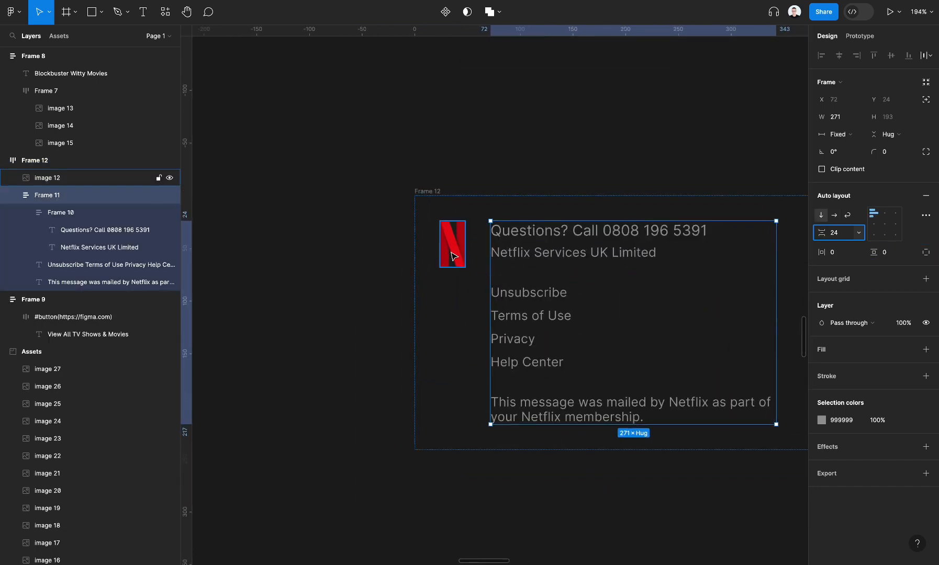
left_click(452, 254)
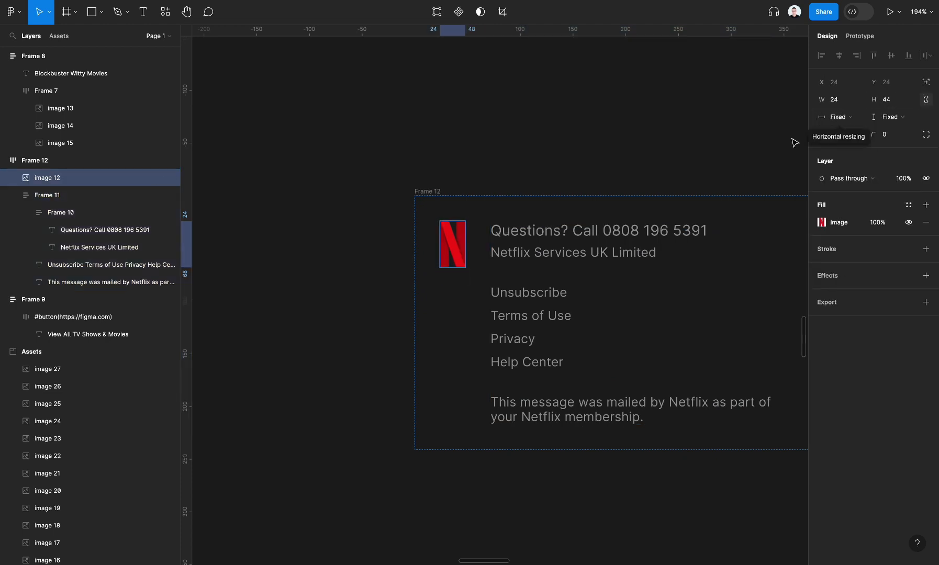
left_click(580, 240)
scroll(581, 238, "right", 3)
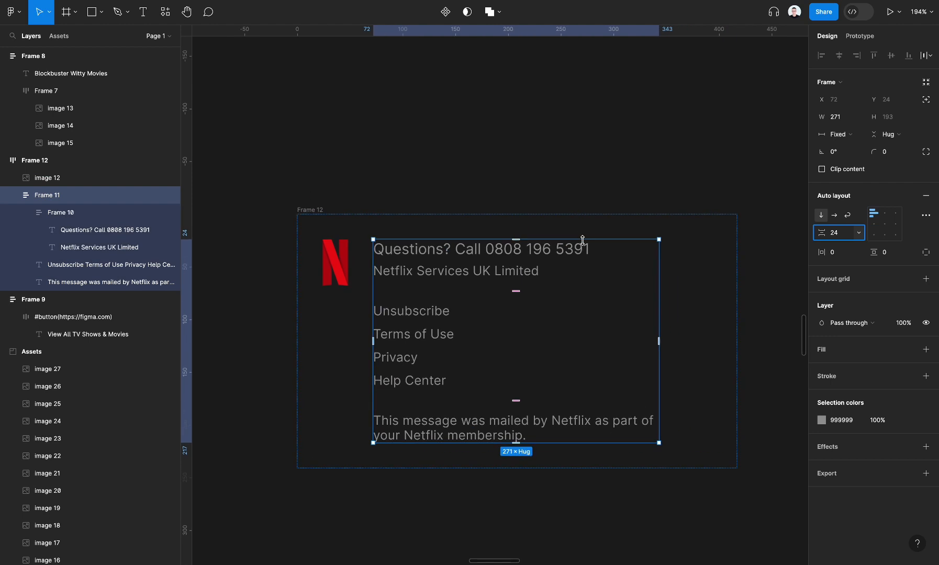
left_click(840, 137)
left_click(844, 159)
left_click(339, 151)
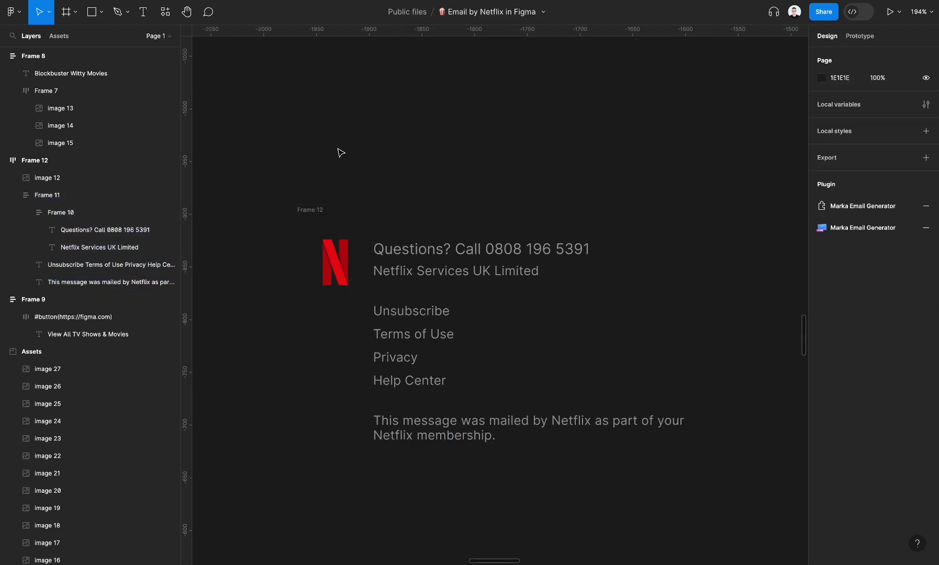
Step: Move the footer frame up beneath the View All TV Shows & Movies button frame and widen it to 452
left_click_drag(314, 211, 312, 114)
scroll(312, 114, "down", 5)
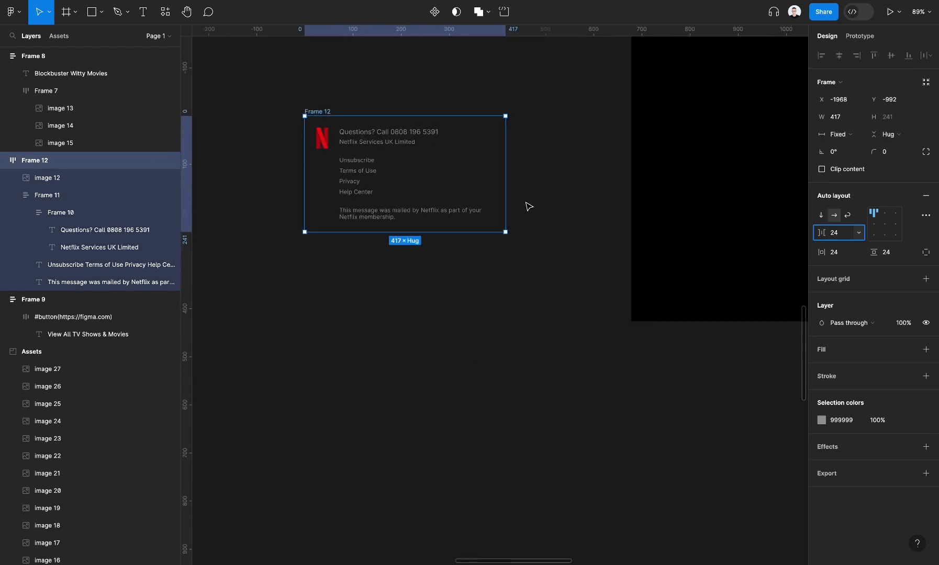
left_click_drag(505, 193, 523, 212)
scroll(523, 214, "up", 3)
left_click_drag(475, 317, 467, 264)
Step: Give the footer frame a solid 000000 black fill
scroll(466, 264, "down", 3)
scroll(467, 264, "left", 2)
scroll(470, 267, "down", 3)
scroll(469, 267, "left", 4)
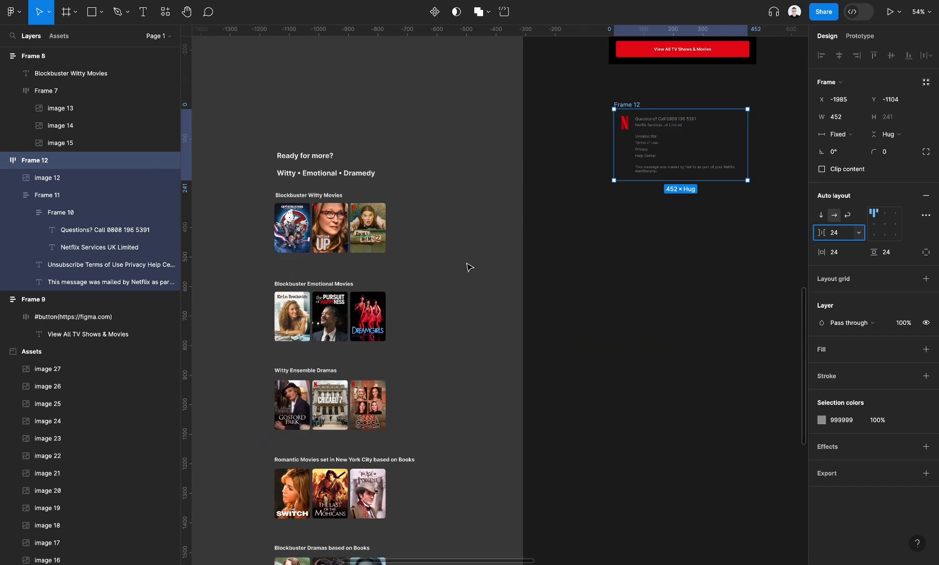
scroll(469, 267, "down", 5)
scroll(467, 266, "up", 3)
scroll(467, 266, "right", 3)
scroll(648, 315, "up", 5)
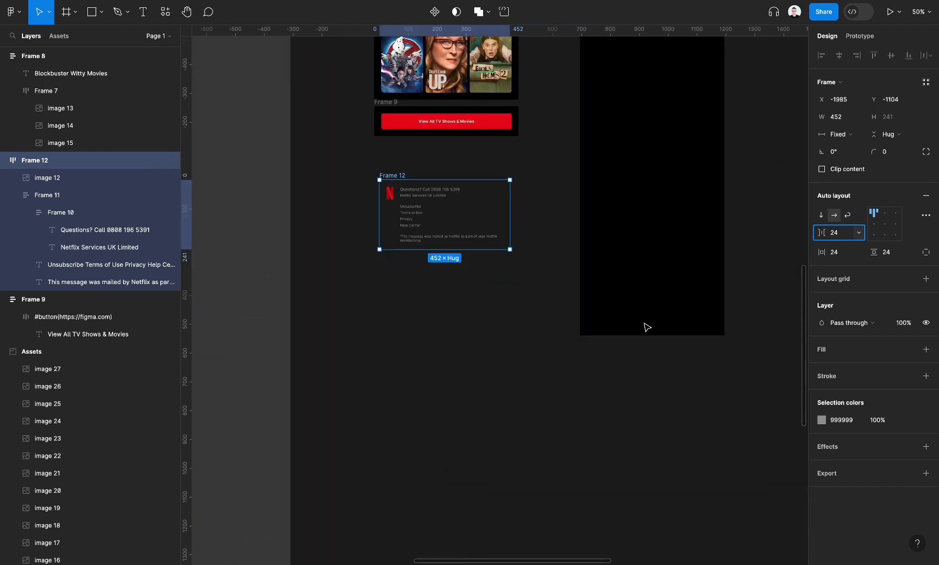
scroll(648, 328, "up", 4)
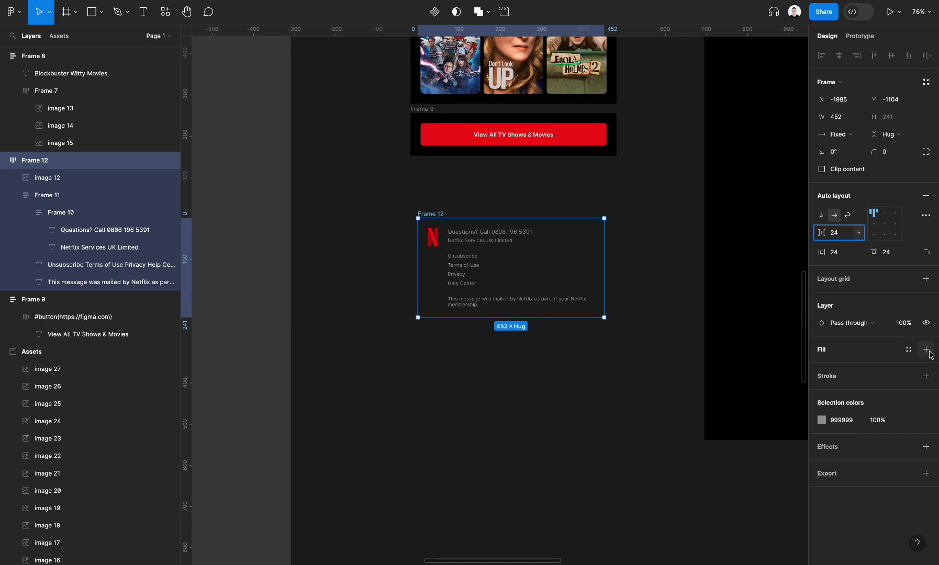
left_click(926, 350)
left_click(825, 370)
left_click_drag(681, 293, 591, 494)
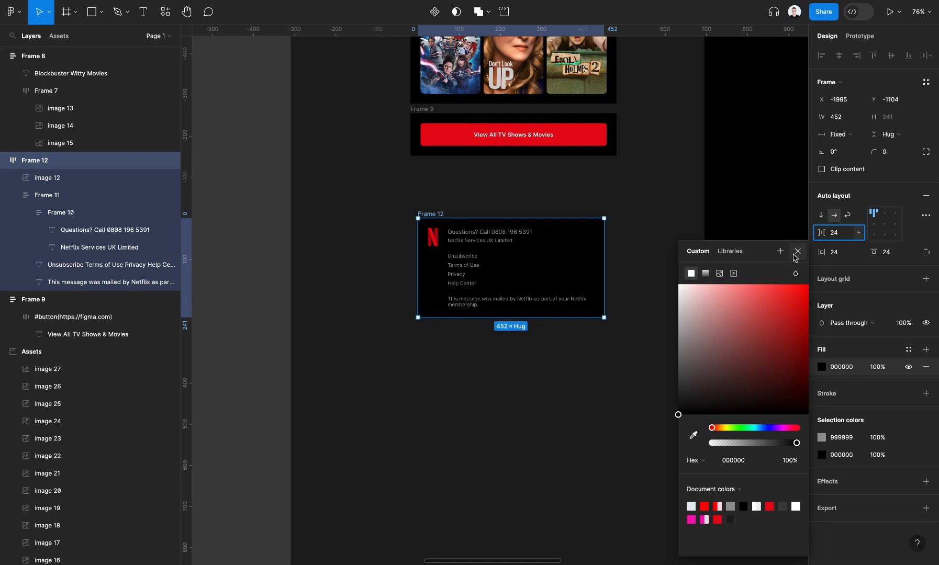
left_click(797, 252)
Step: Align the footer frame with the edge of the button frame directly above it and widen it to 500
left_click_drag(490, 308, 483, 267)
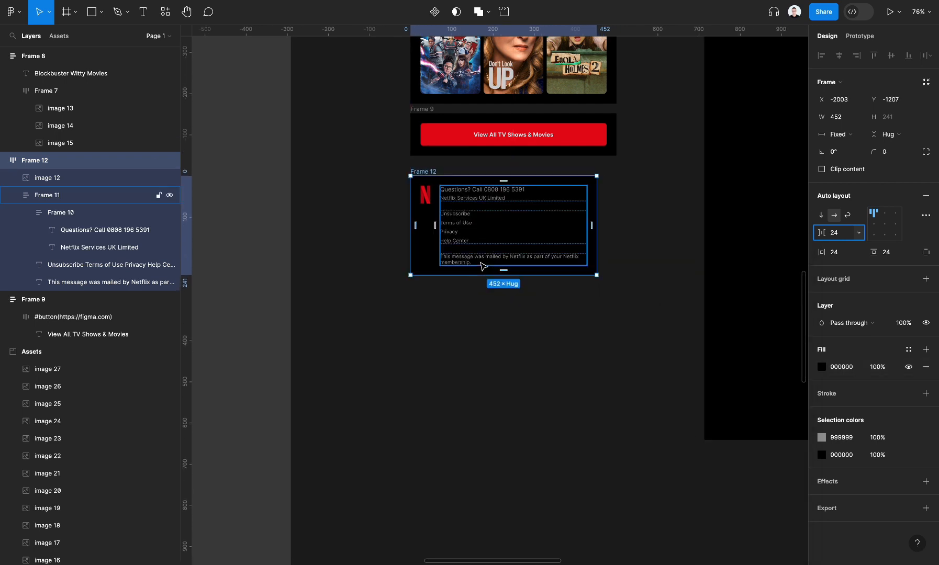
left_click(624, 207)
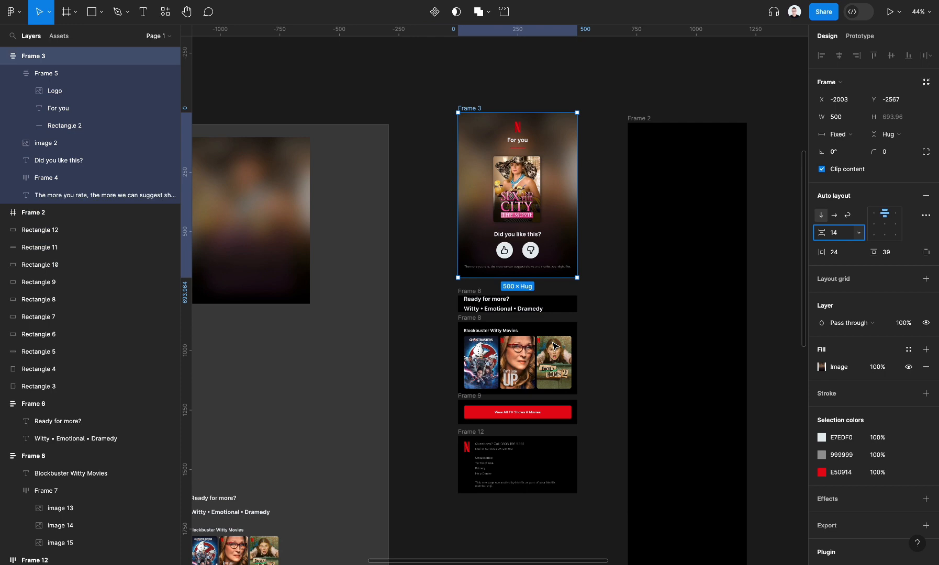
scroll(554, 346, "down", 1)
scroll(554, 346, "right", 1)
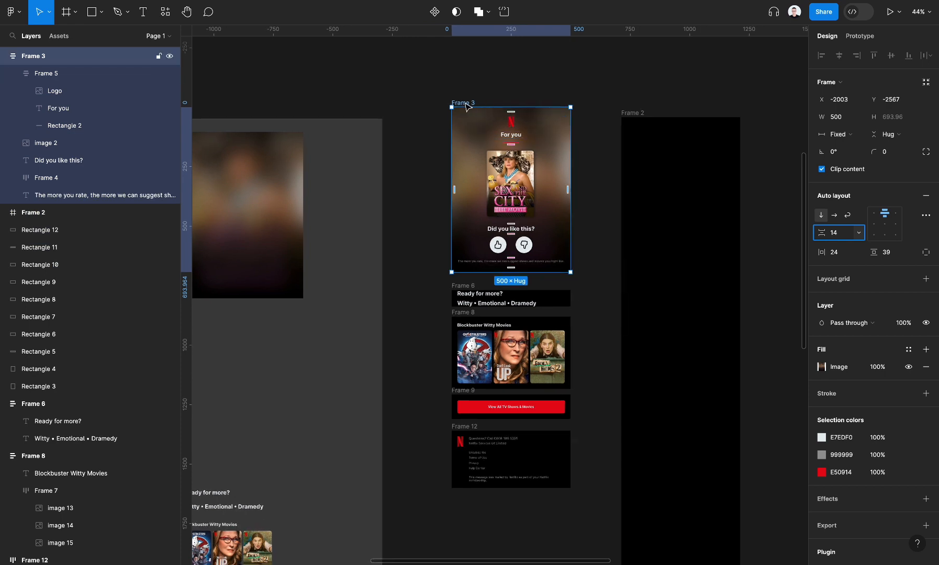
Step: Stack the heading, movie posters, button and footer frames closely in order beneath the For you frame
scroll(516, 258, "up", 3)
left_click(417, 307)
scroll(419, 298, "down", 3)
scroll(418, 299, "right", 1)
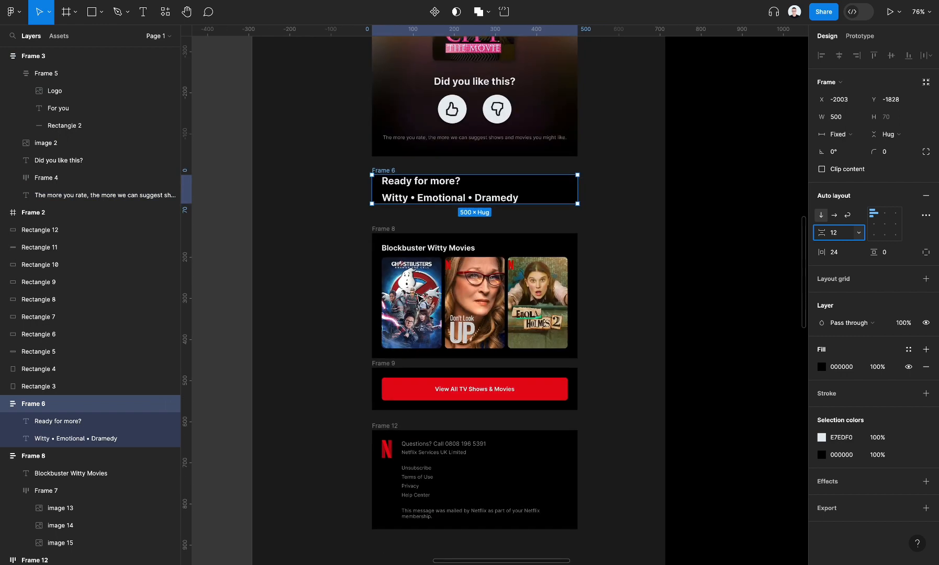
left_click(386, 222)
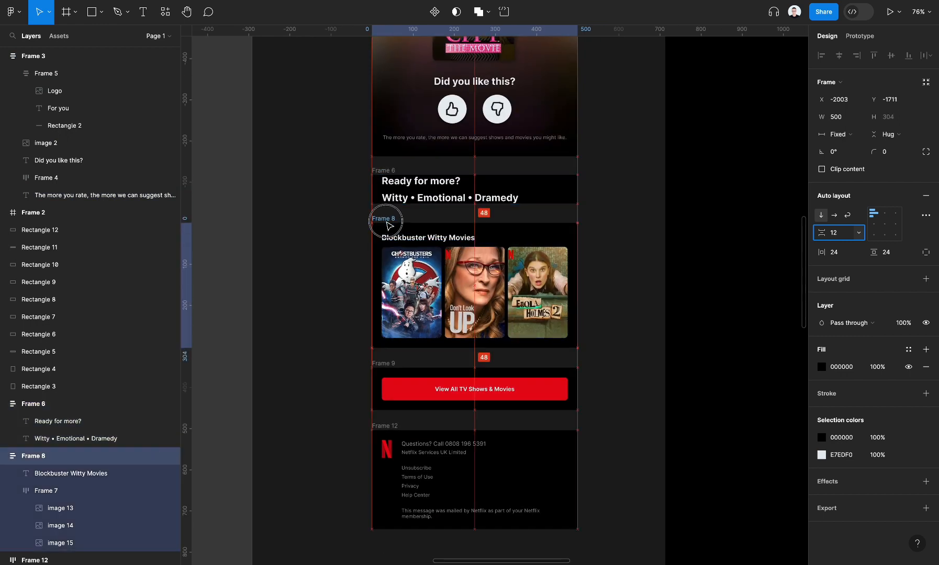
left_click(398, 368)
left_click_drag(381, 427, 382, 423)
scroll(386, 429, "left", 1)
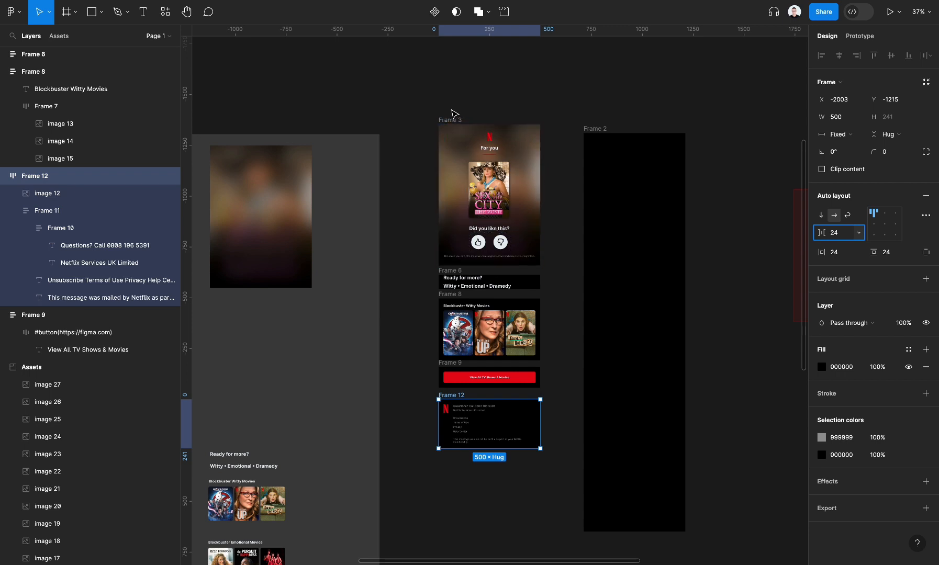
Step: Place the For you, heading, movie posters, button and footer frames inside the tall black Frame 2, in that order
left_click_drag(451, 122, 597, 142)
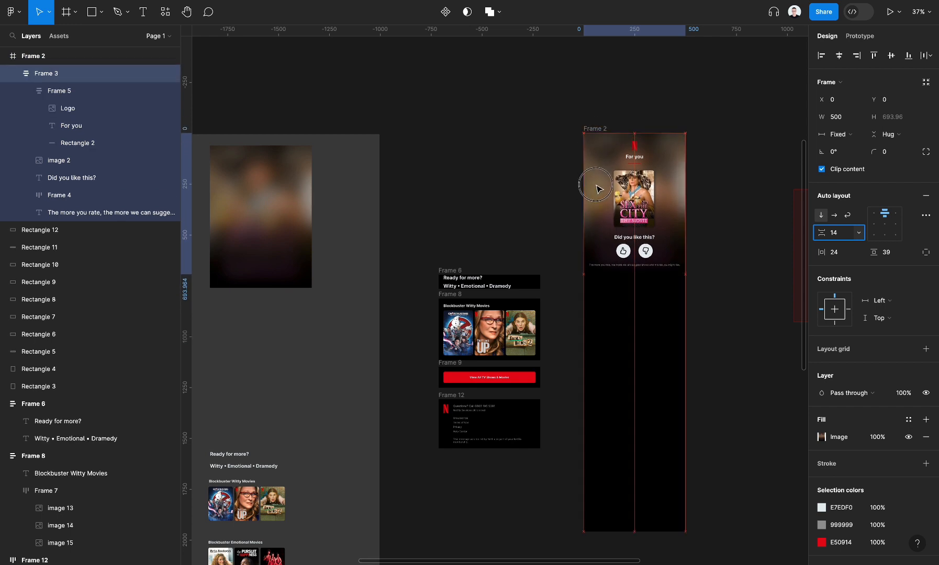
left_click_drag(454, 269, 595, 279)
left_click_drag(449, 294, 599, 322)
left_click_drag(470, 361, 599, 401)
left_click_drag(461, 397, 619, 444)
Step: Shift Frame 2 closer to the original design, apply vertical auto layout to it and set its spacing to 0
left_click_drag(601, 128, 550, 134)
key("shift+a")
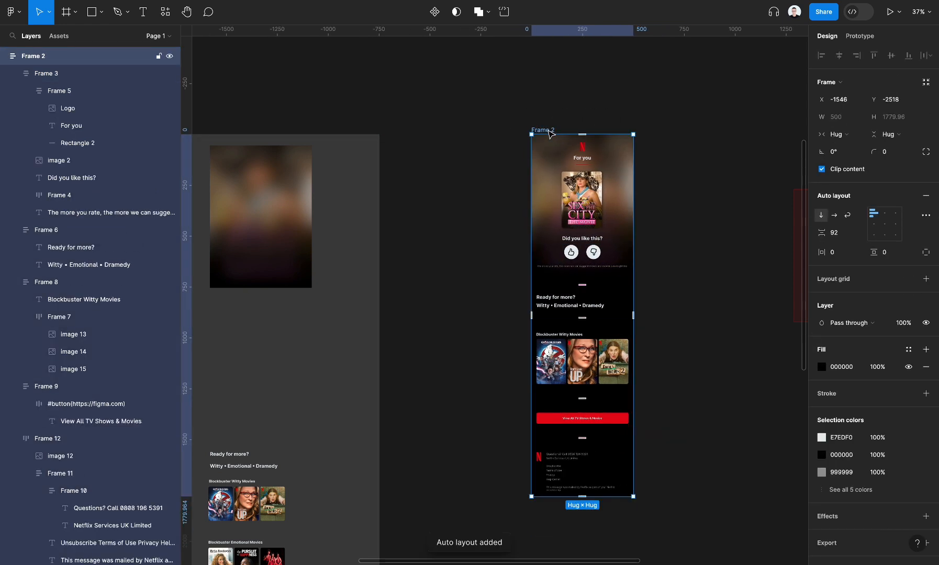
left_click(840, 234)
type("0")
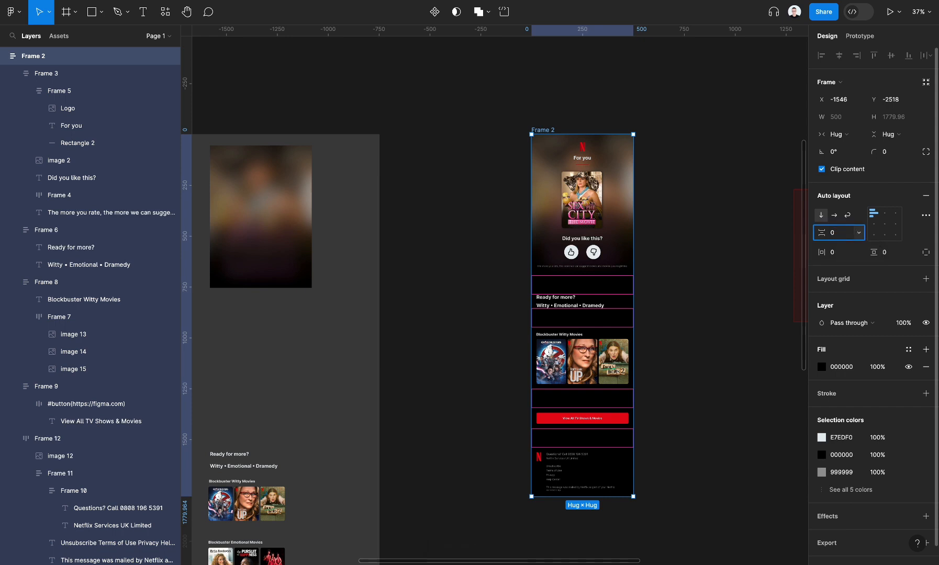
key("Return")
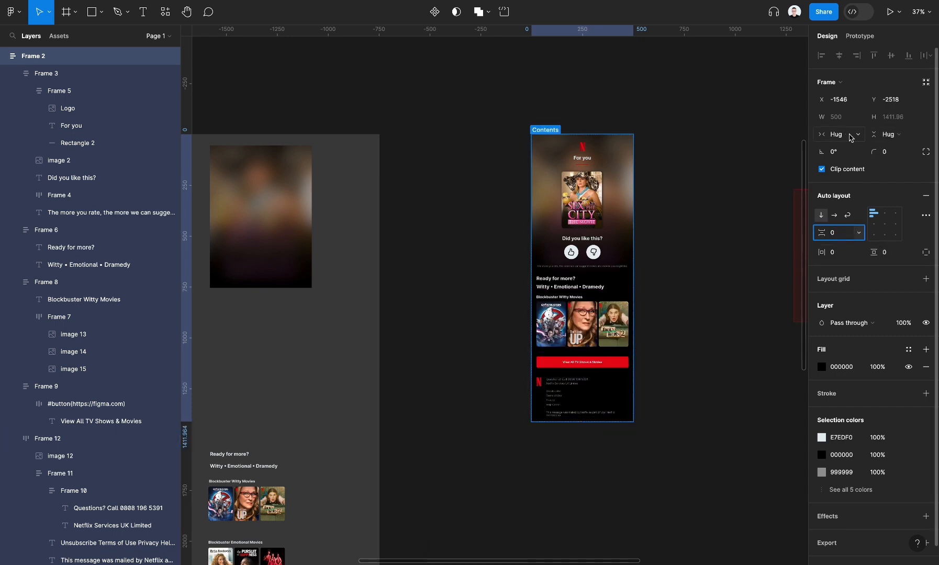
Step: Set the width of all five section frames inside Frame 2 to Fill container
left_click(603, 196)
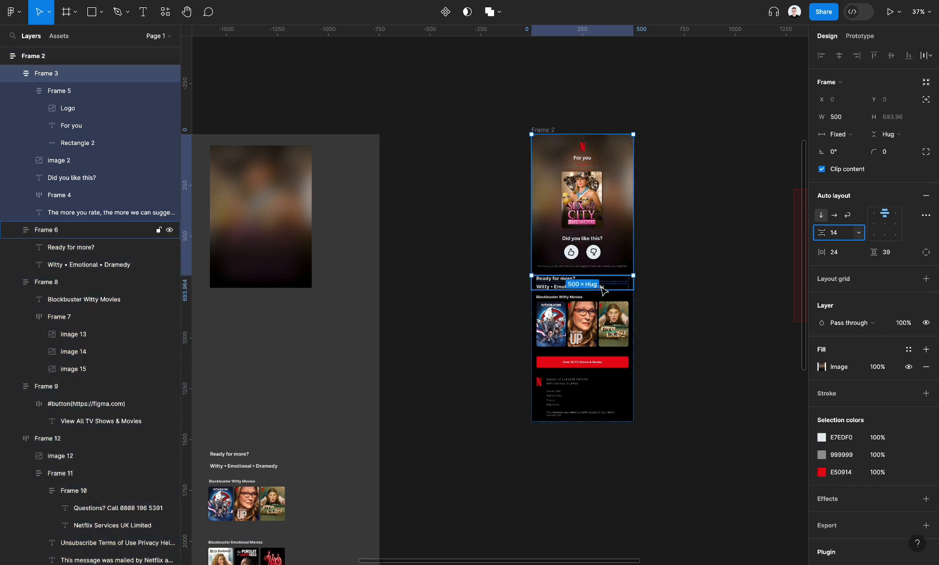
left_click(647, 183)
left_click(595, 186)
key("ctrl+a")
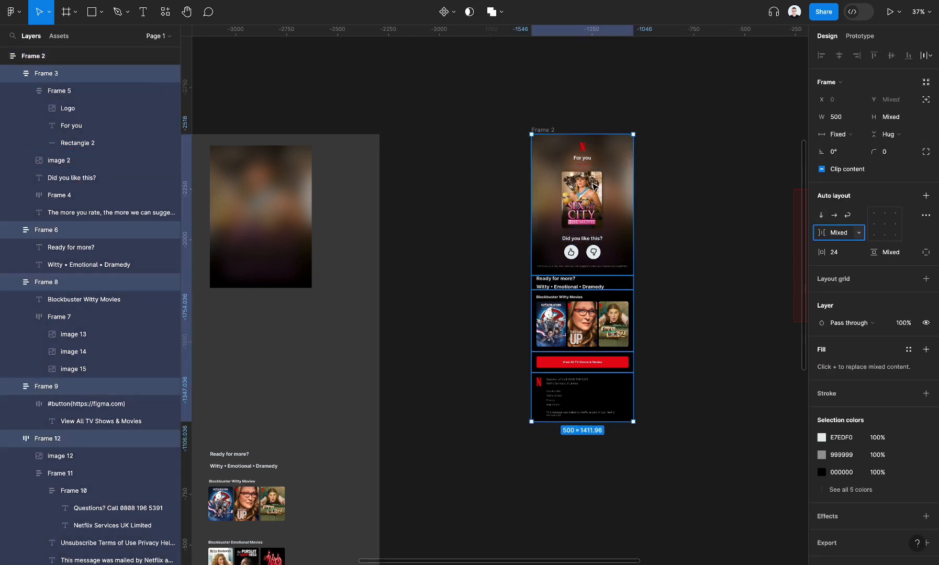
left_click(838, 134)
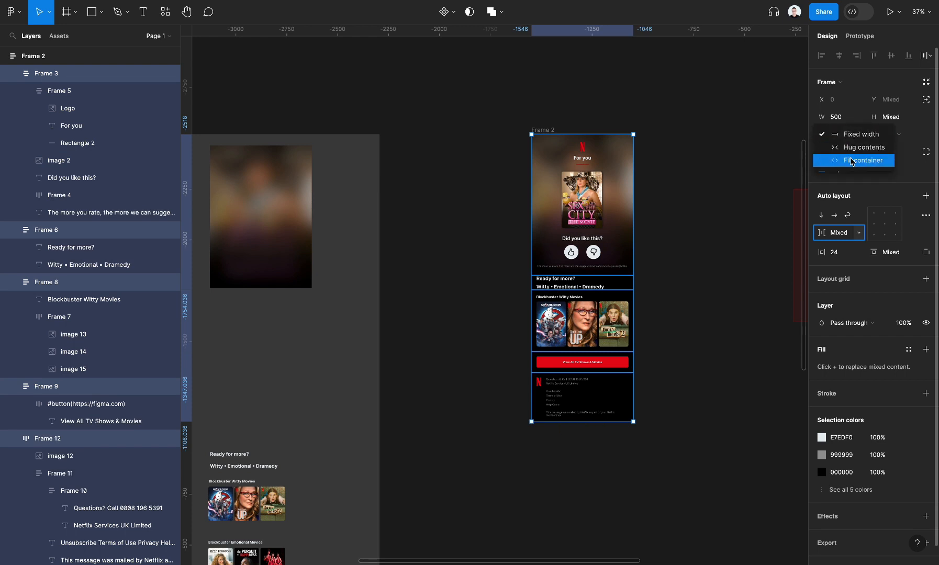
left_click(851, 161)
left_click(754, 165)
Step: Give Frame 2 a fixed width of 500
left_click(549, 131)
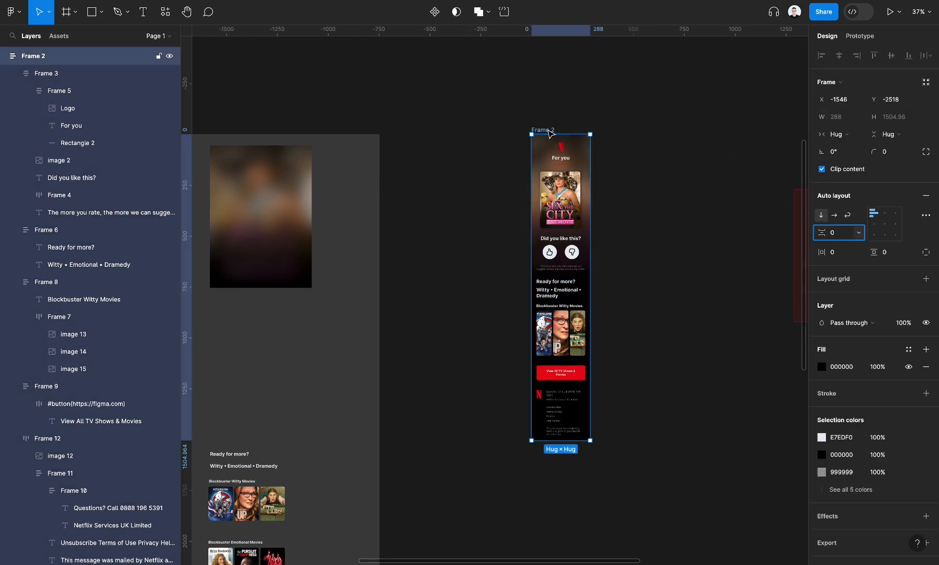
left_click_drag(590, 174, 645, 173)
left_click(840, 117)
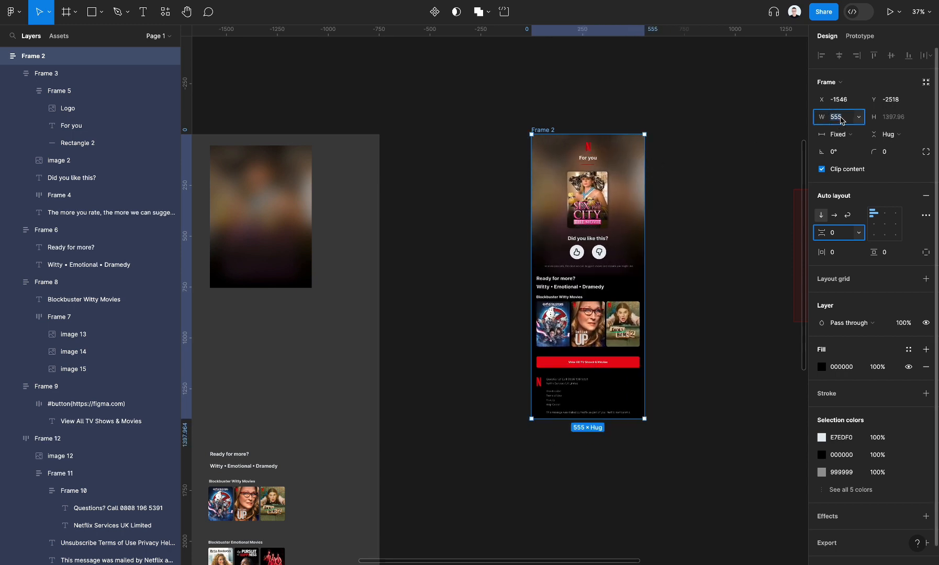
type("50")
key("Return")
Step: Move the assembled Frame 2 next to the original design, level with its upper edge, and deselect it
left_click_drag(610, 237, 511, 233)
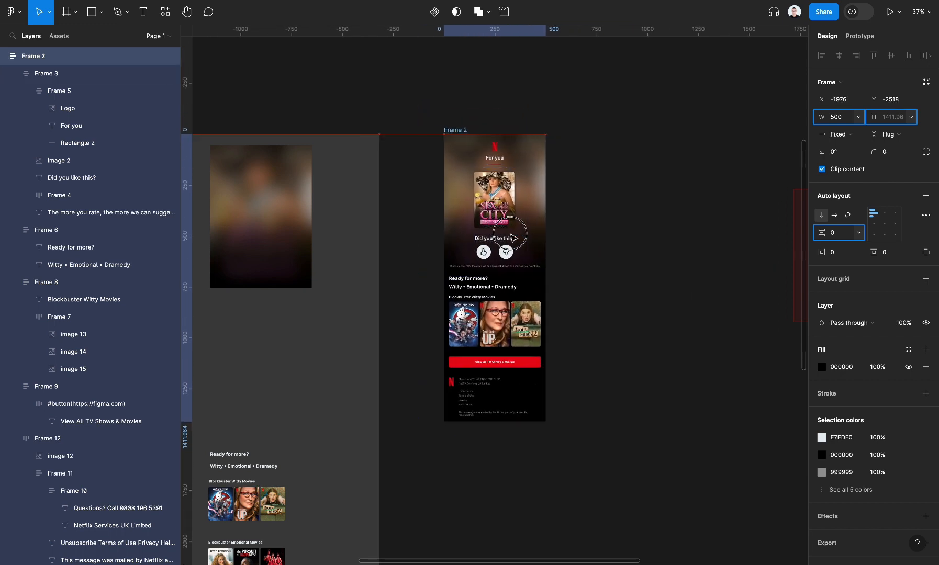
scroll(512, 233, "up", 5)
scroll(585, 233, "left", 2)
scroll(585, 233, "down", 1)
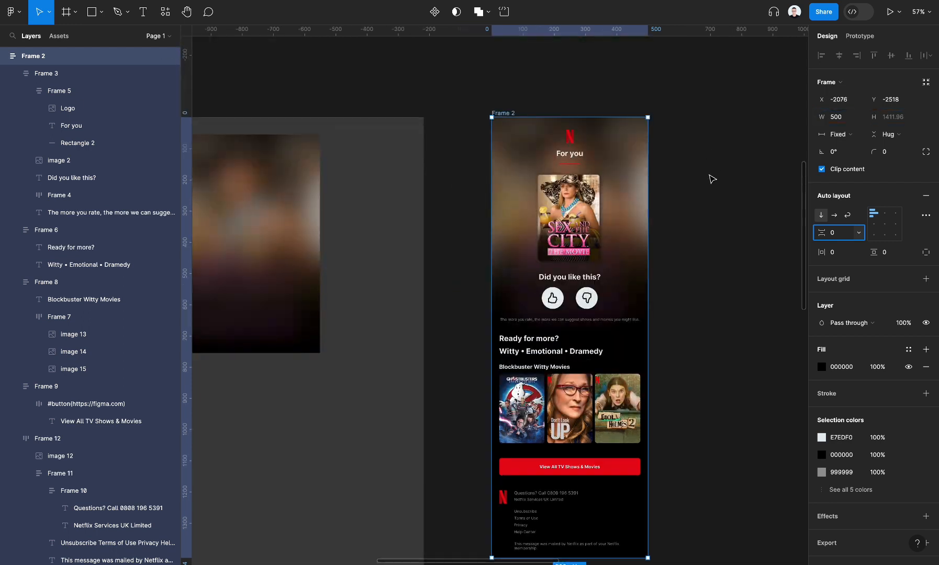
scroll(713, 179, "down", 2)
scroll(713, 179, "right", 1)
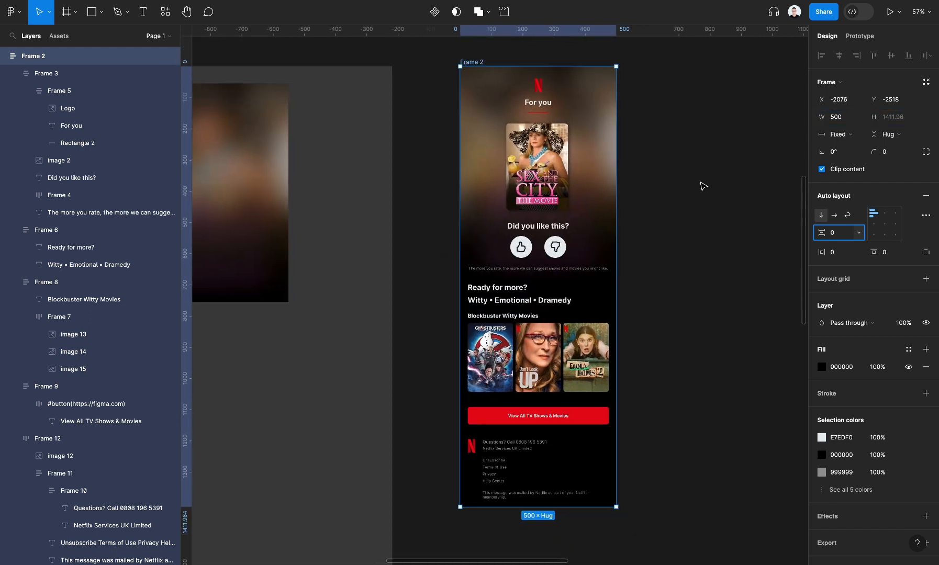
left_click(702, 185)
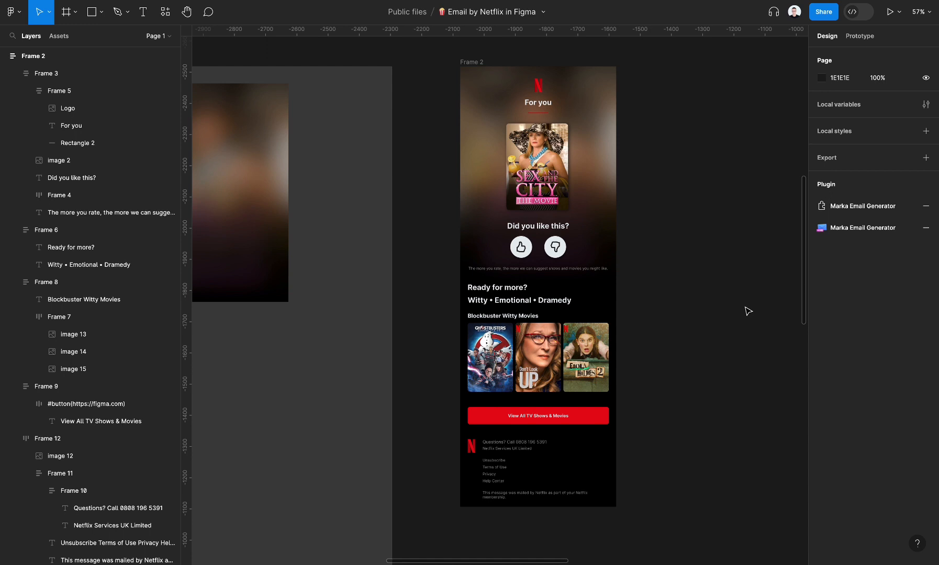
Step: Run the Marka Email Generator plugin and select Frame 2 as the email to convert
key("ctrl+slash")
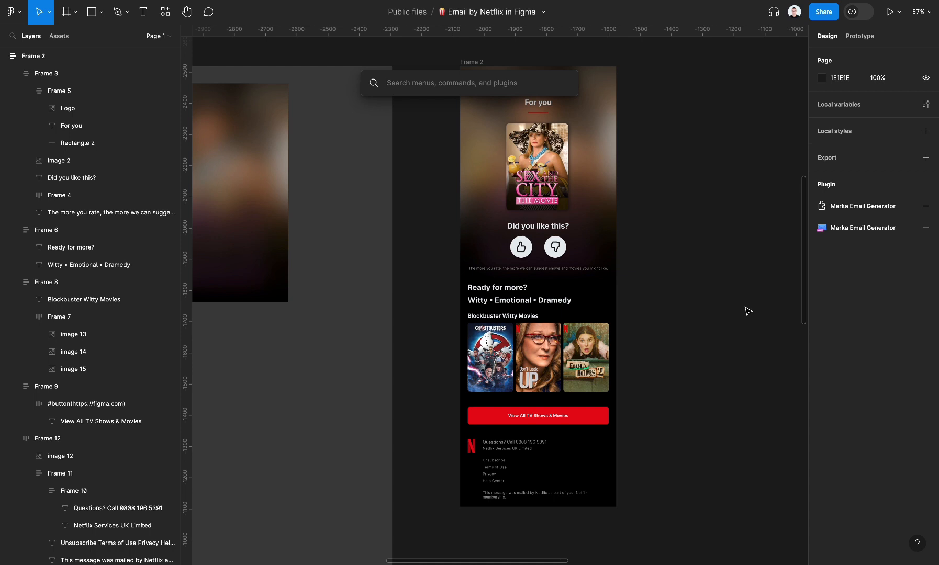
type("marka")
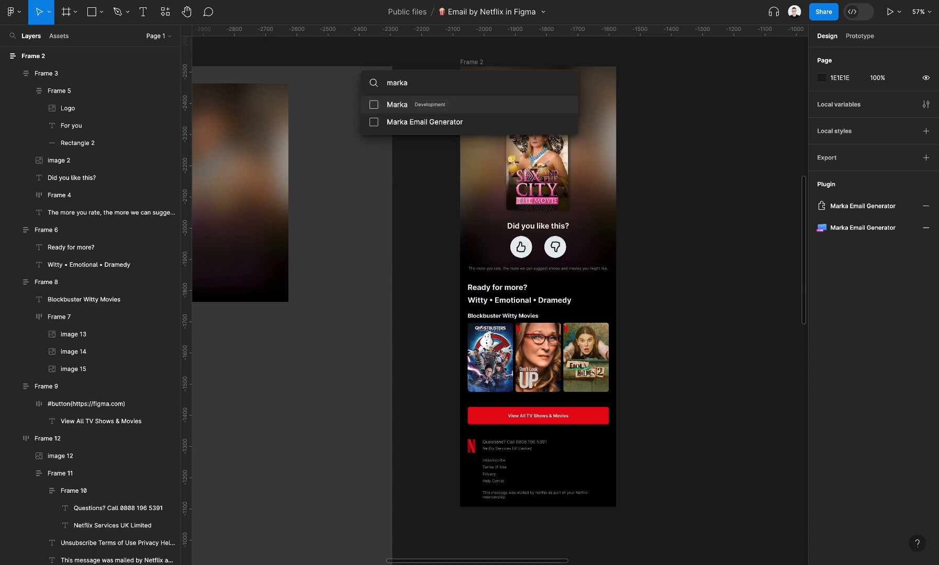
key("Down")
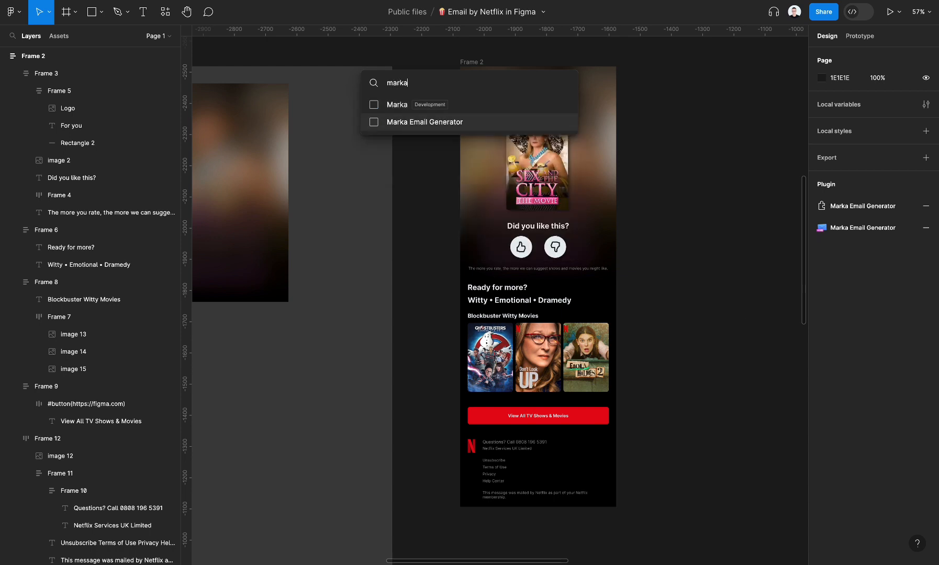
key("Return")
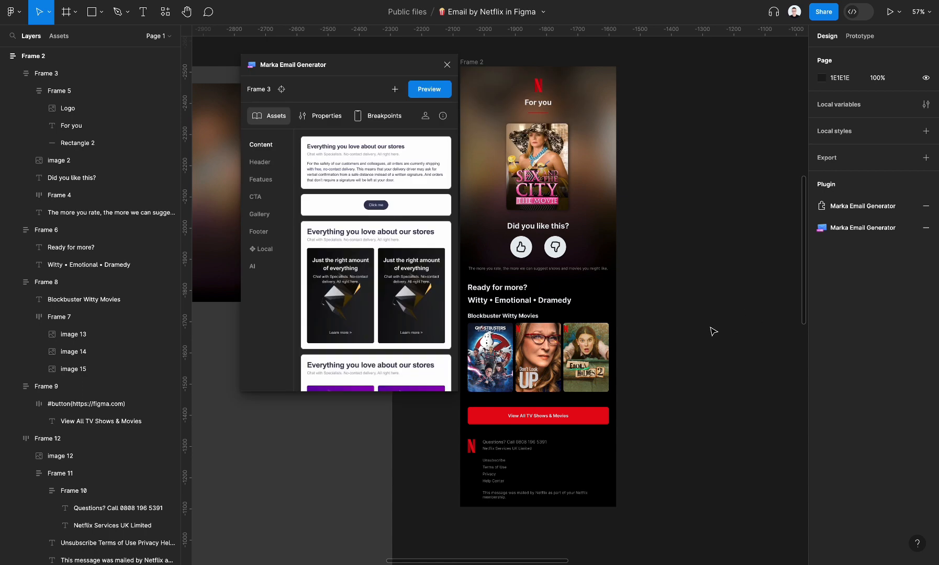
scroll(713, 330, "left", 3)
scroll(712, 329, "left", 2)
scroll(712, 329, "up", 1)
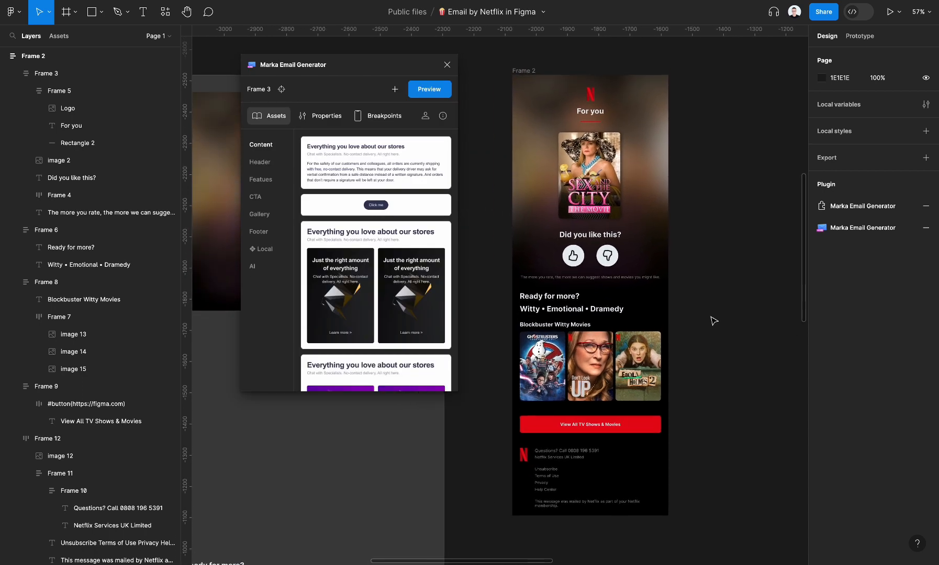
left_click(526, 68)
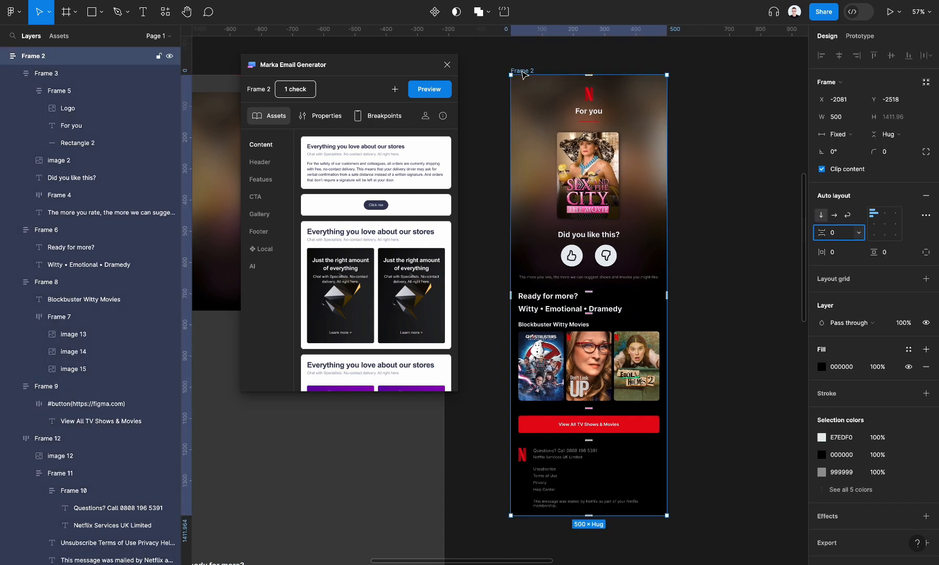
Step: Review the plugin's check of the button link in Frame 2, and generate the email preview
left_click(309, 94)
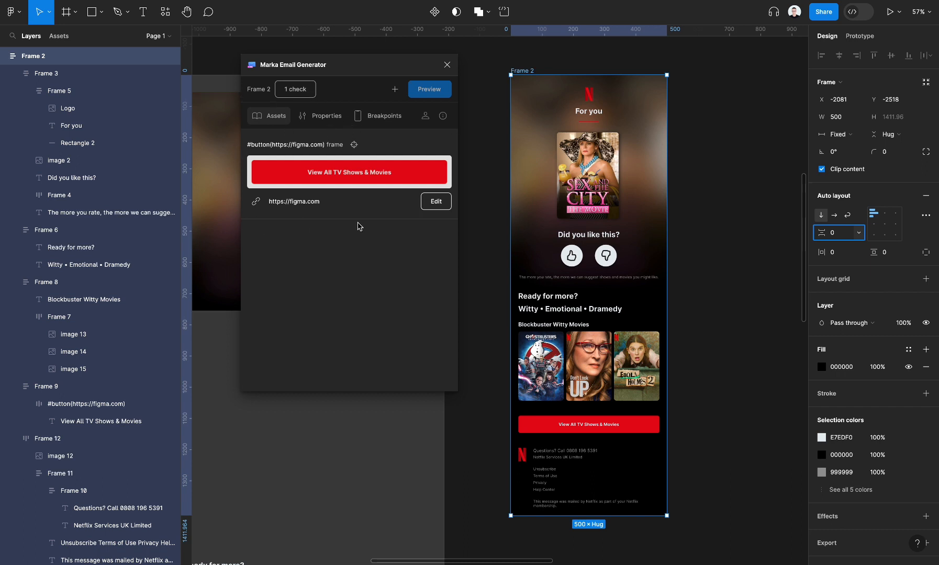
left_click(349, 110)
left_click(440, 90)
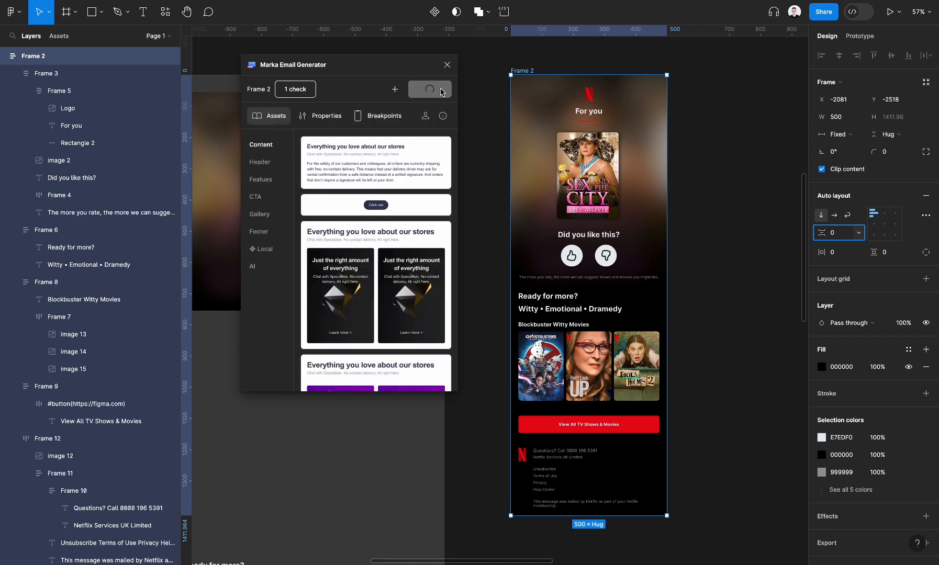
Step: Inspect the generated email preview in full, first at desktop width and then in the mobile view
scroll(494, 277, "down", 6)
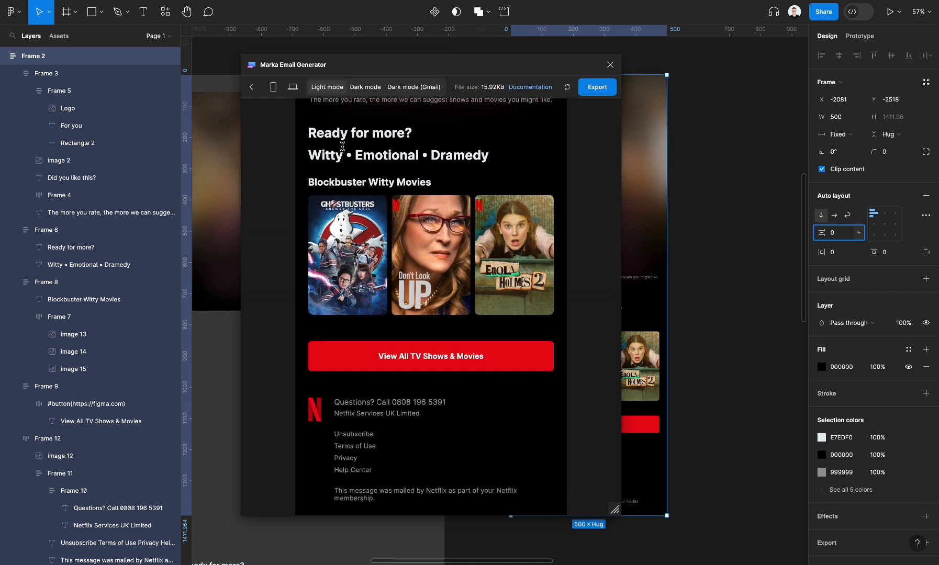
left_click(273, 87)
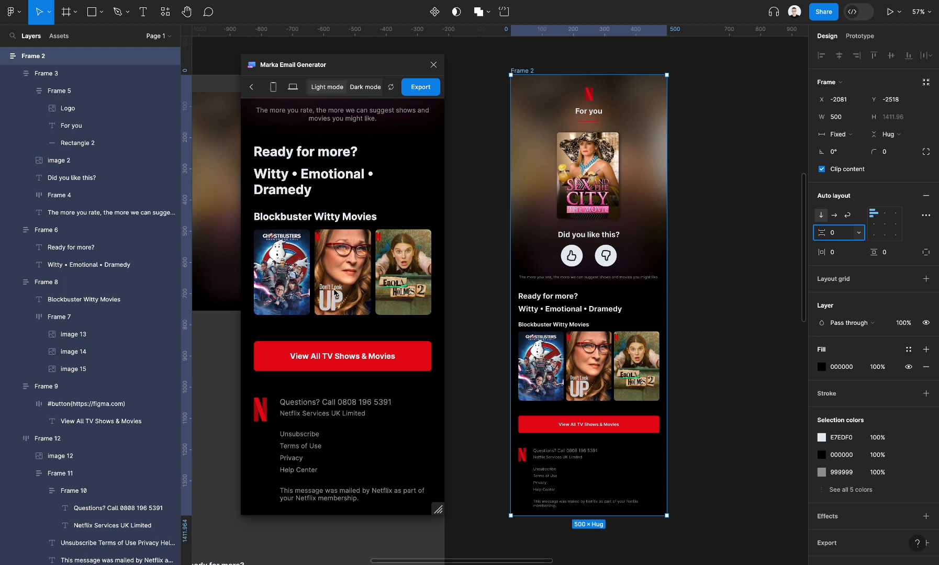
scroll(333, 288, "up", 7)
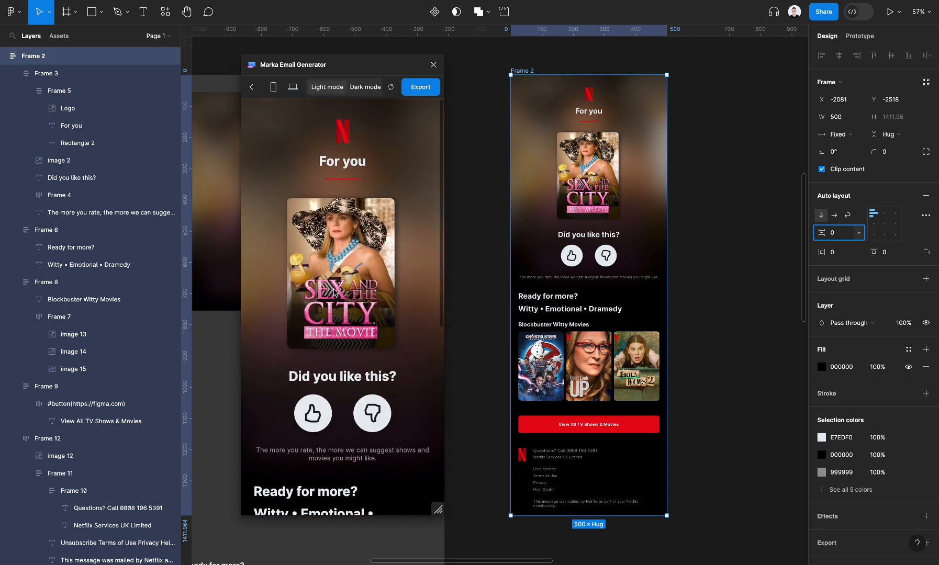
scroll(334, 292, "down", 8)
Step: Widen the plugin window back to a desktop-size preview and open the email's export options
left_click_drag(435, 505, 675, 497)
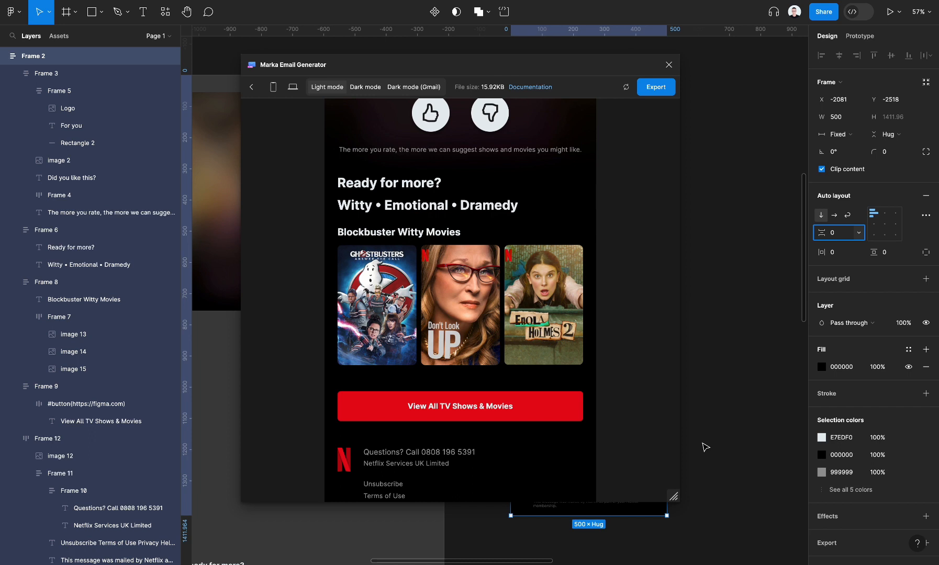
left_click(654, 85)
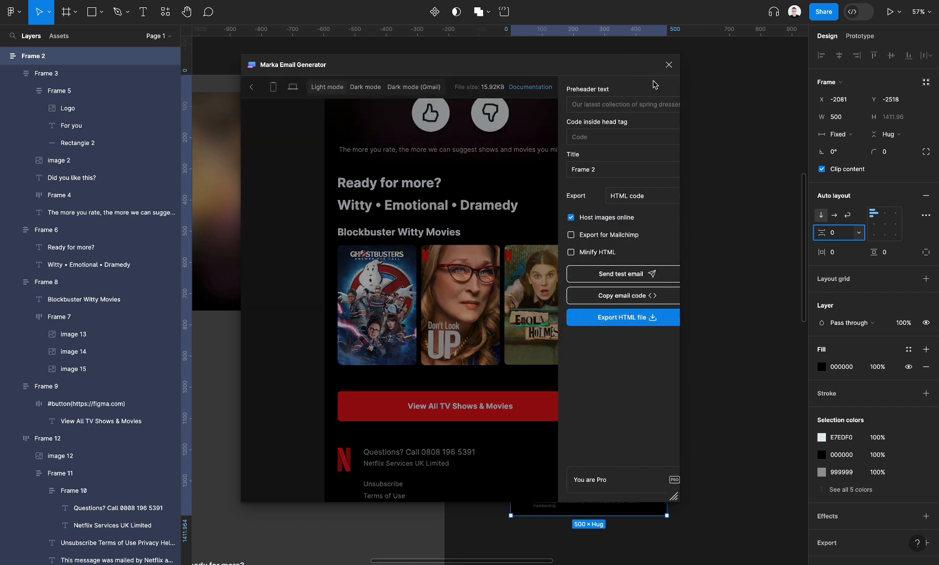